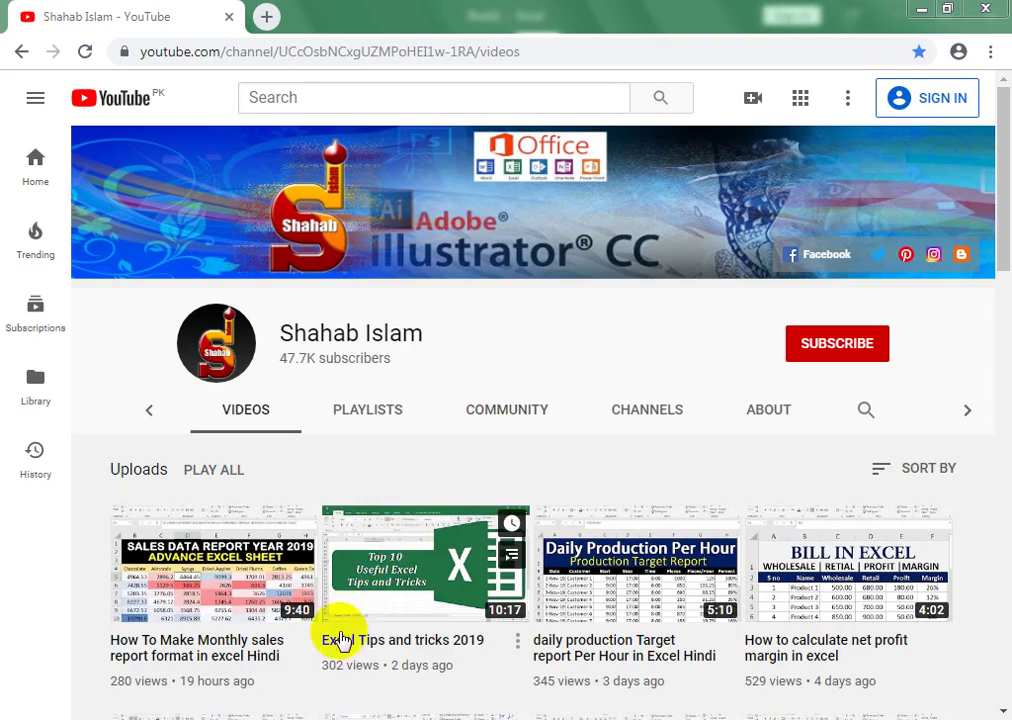
- Bring the Excel budget workbook forward, check the jan–dec months and 45000 incomes, and select C2:I2
left_click(370, 715)
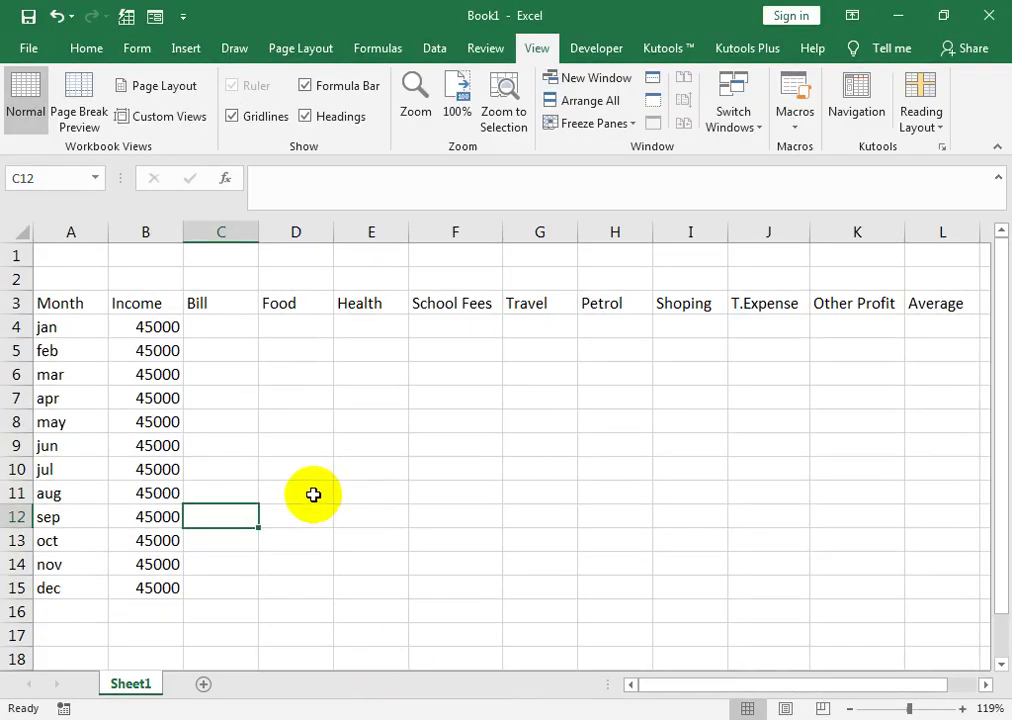
left_click(57, 305)
left_click_drag(57, 326, 60, 590)
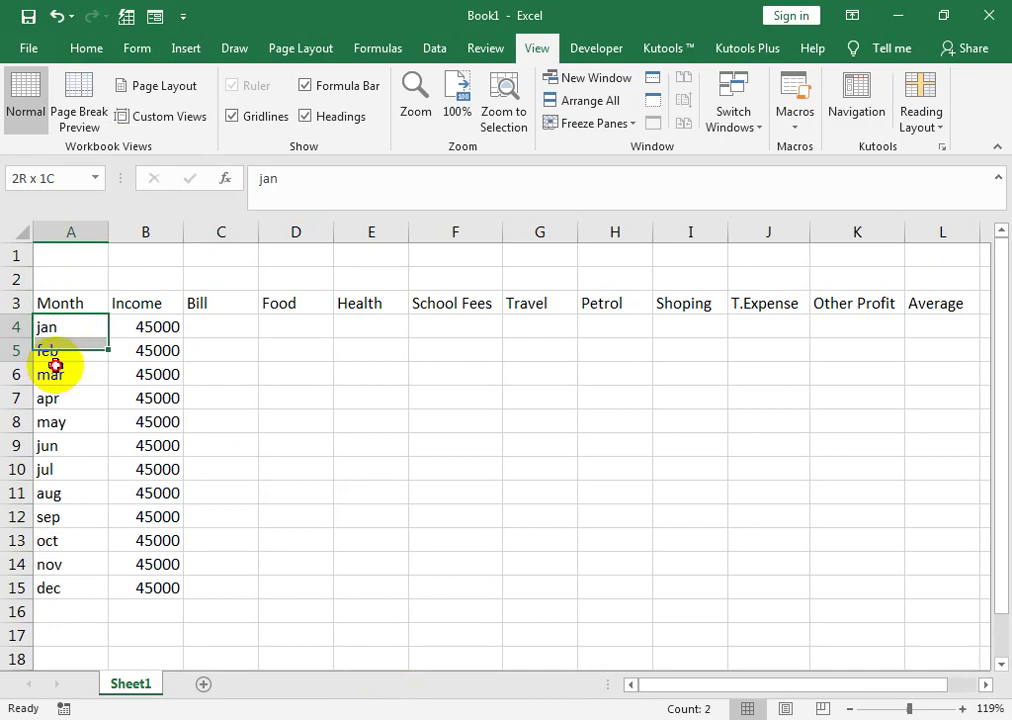
left_click(140, 324)
left_click_drag(143, 352, 130, 583)
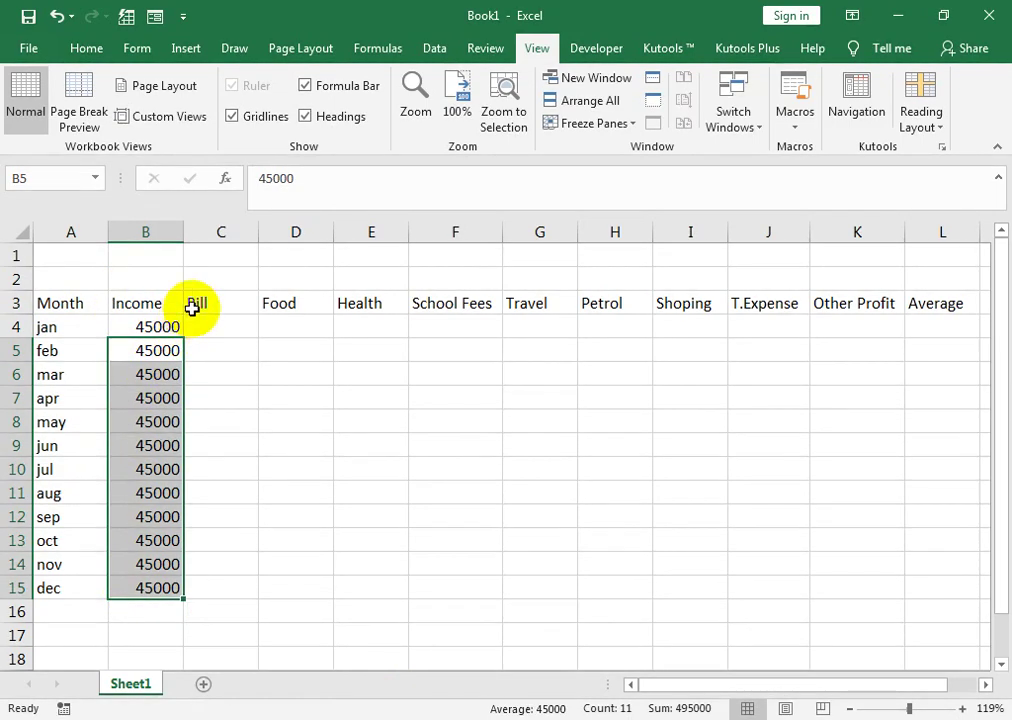
left_click(195, 304)
left_click_drag(226, 281, 726, 288)
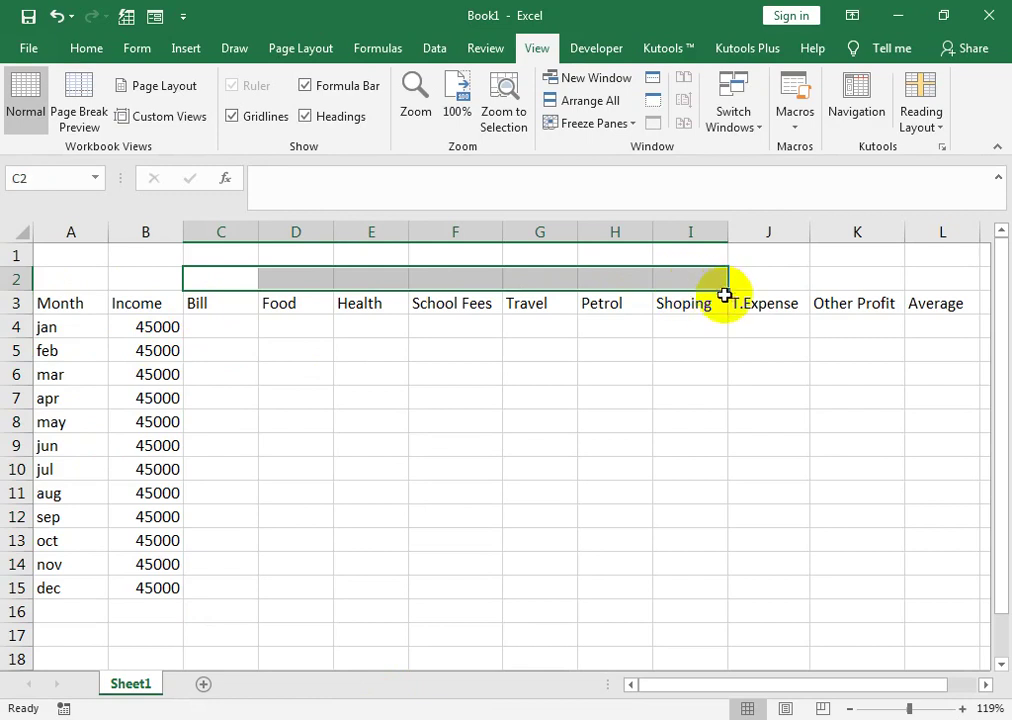
- Merge and centre C2:I2 and label it 'Expense' in bold
left_click(86, 48)
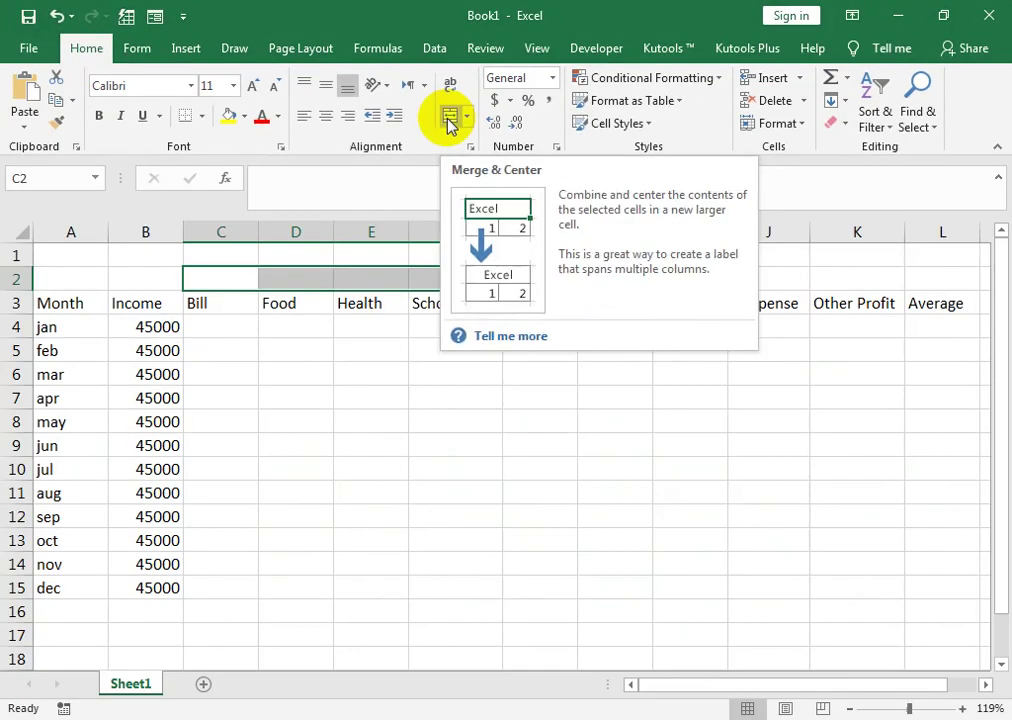
left_click(451, 116)
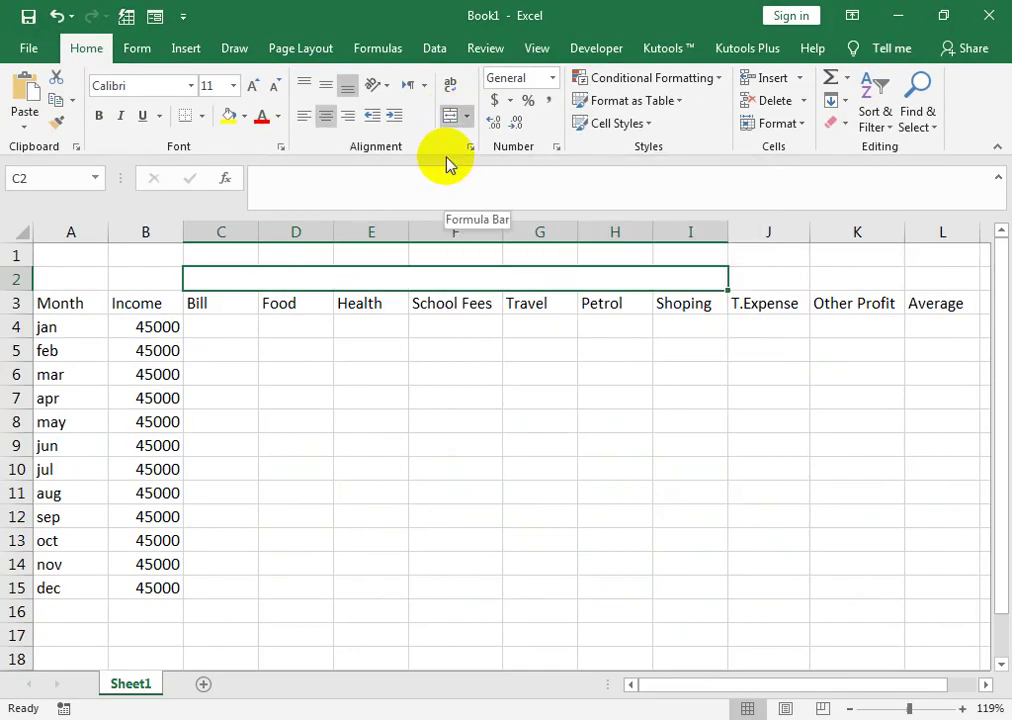
type("Expense")
left_click(457, 421)
left_click(436, 278)
left_click(98, 115)
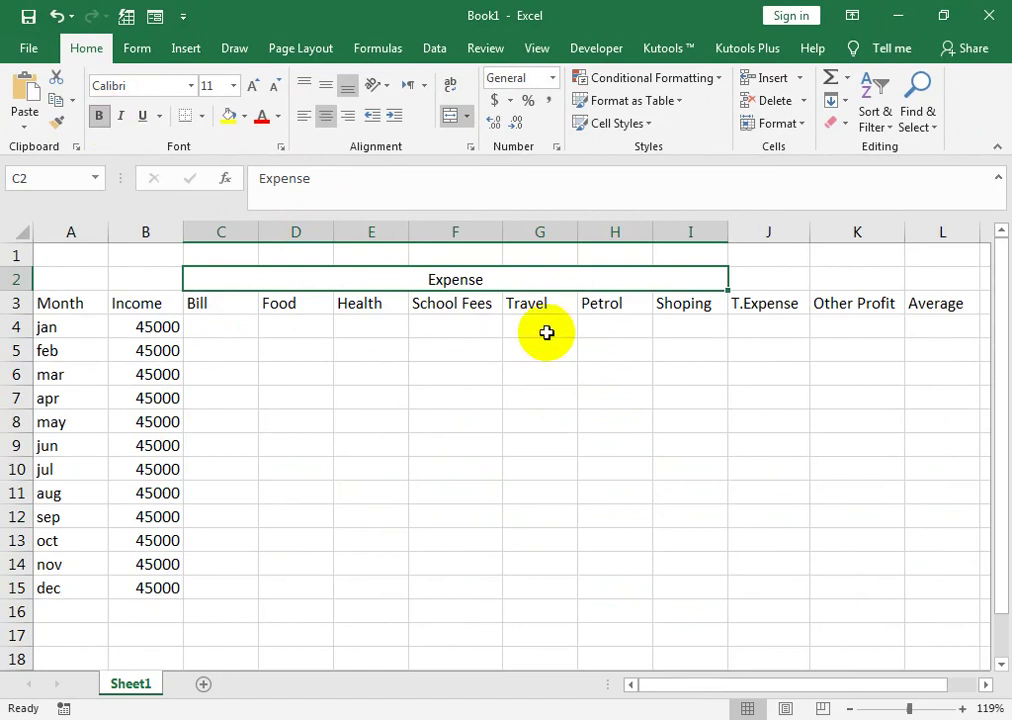
left_click(792, 324)
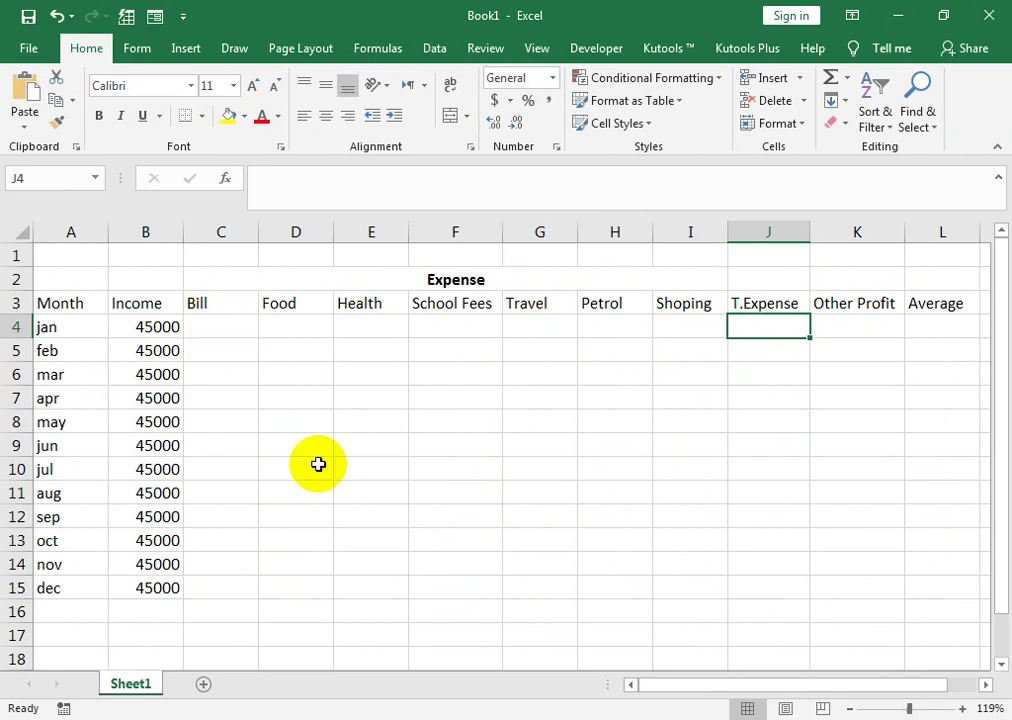
- Fill Bill with 6000 and Food with 10000 for every month jan to dec
key("Left")
key("Left")
key("Left")
key("Left")
key("Left")
key("Left")
key("Left")
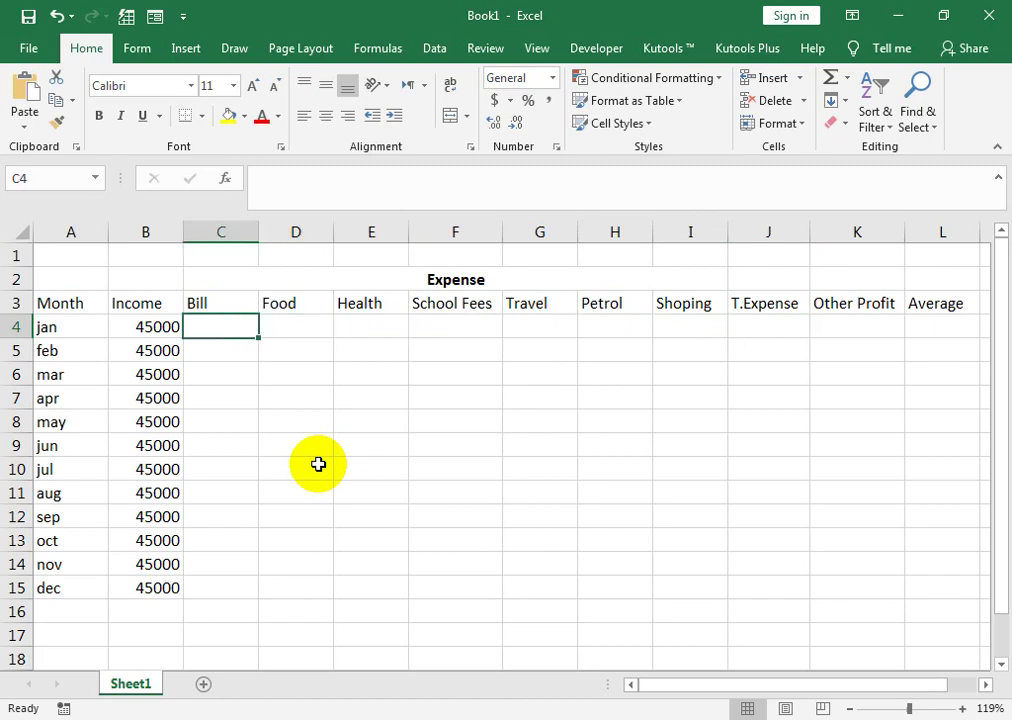
type("6000")
key("Return")
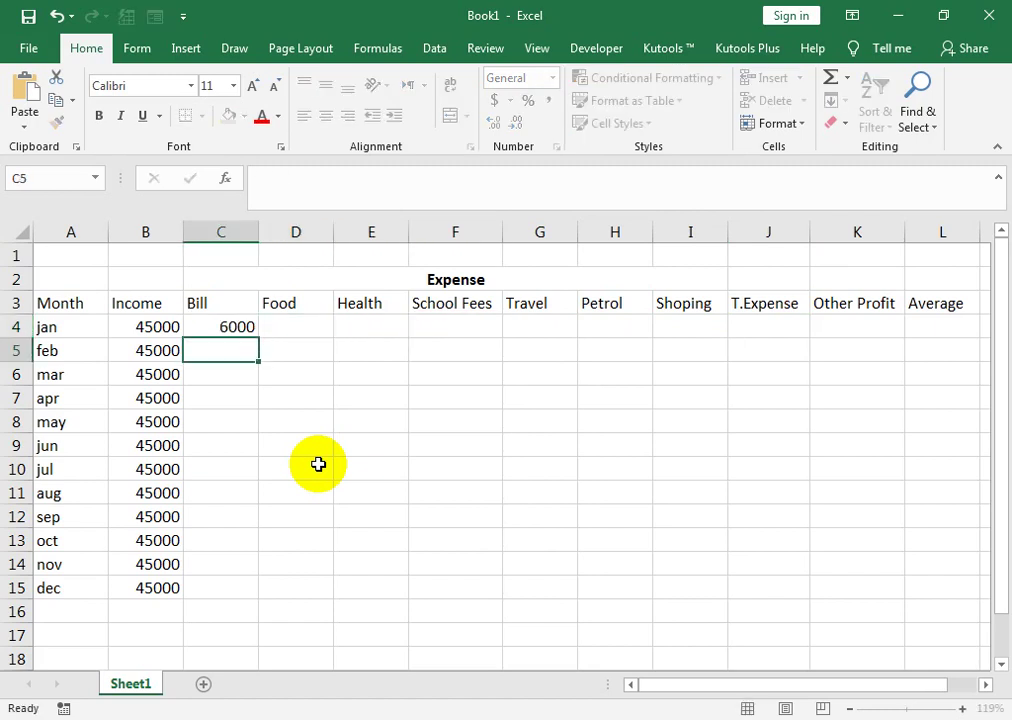
key("Up")
key("shift+Down")
key("shift+Down")
key("shift+Down")
key("shift+Down")
key("shift+Down")
key("shift+Down")
key("shift+Down")
key("shift+Down")
key("shift+Down")
key("shift+Down")
key("shift+Down")
key("ctrl+d")
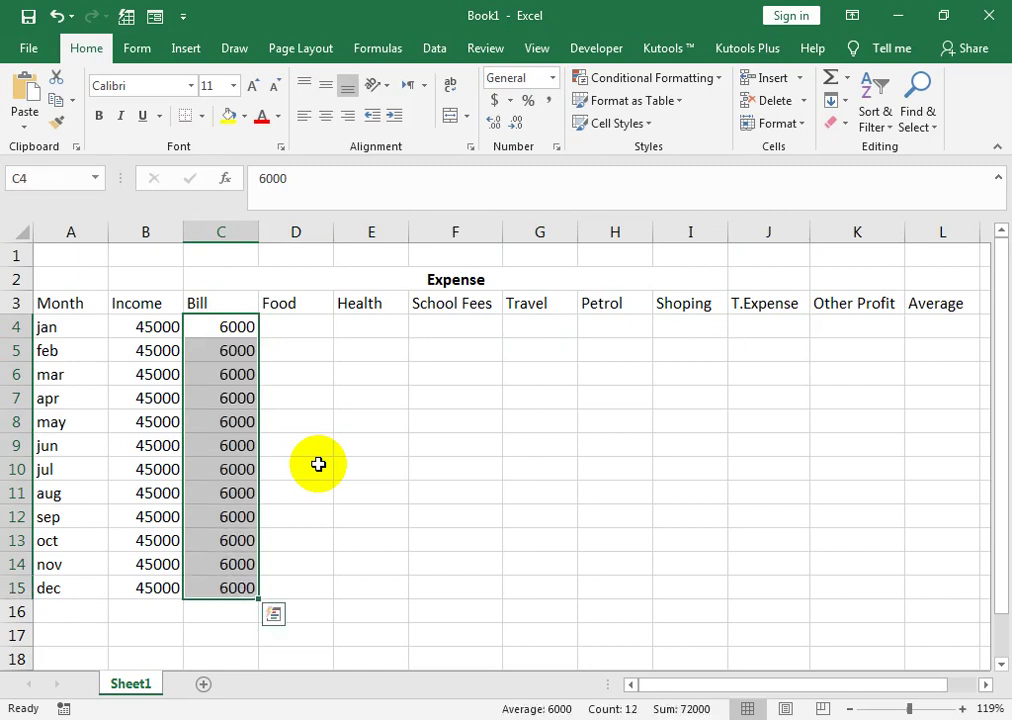
key("Right")
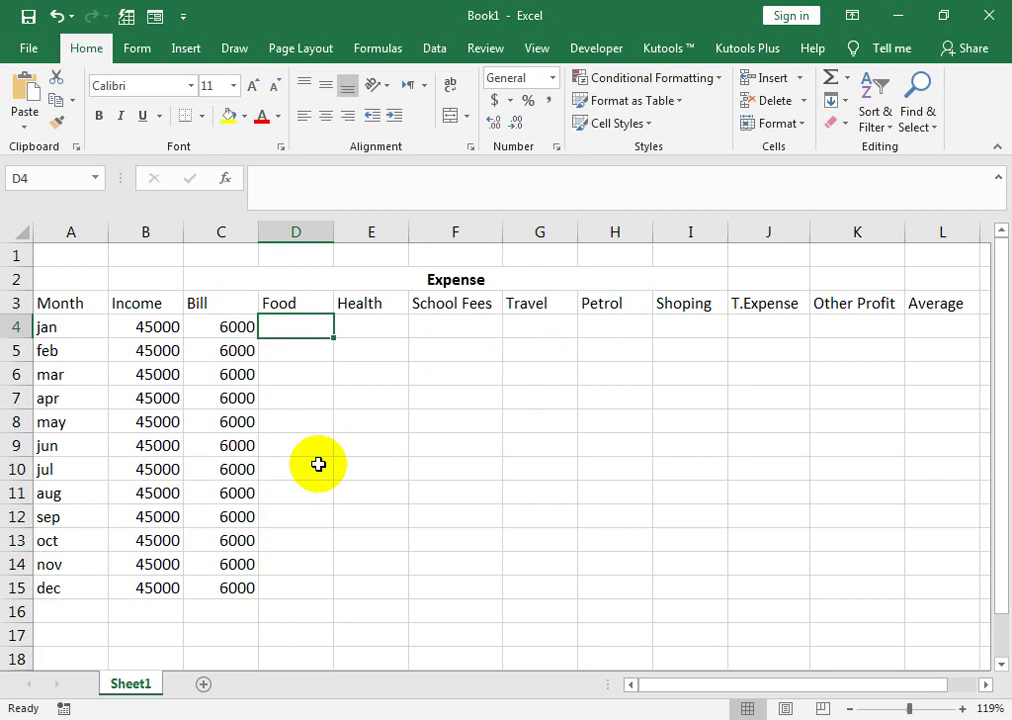
type("1000")
key("Return")
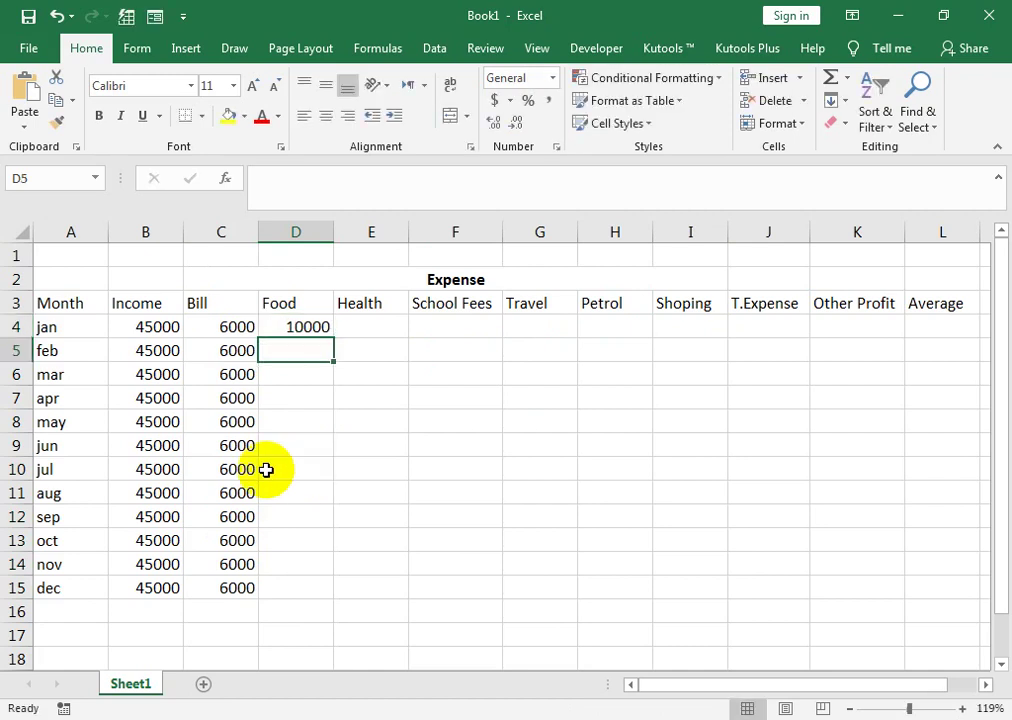
key("Up")
key("shift+Down")
key("shift+Down")
key("shift+Down")
key("shift+Down")
key("shift+Down")
key("shift+Down")
key("shift+Down")
key("shift+Down")
key("shift+Down")
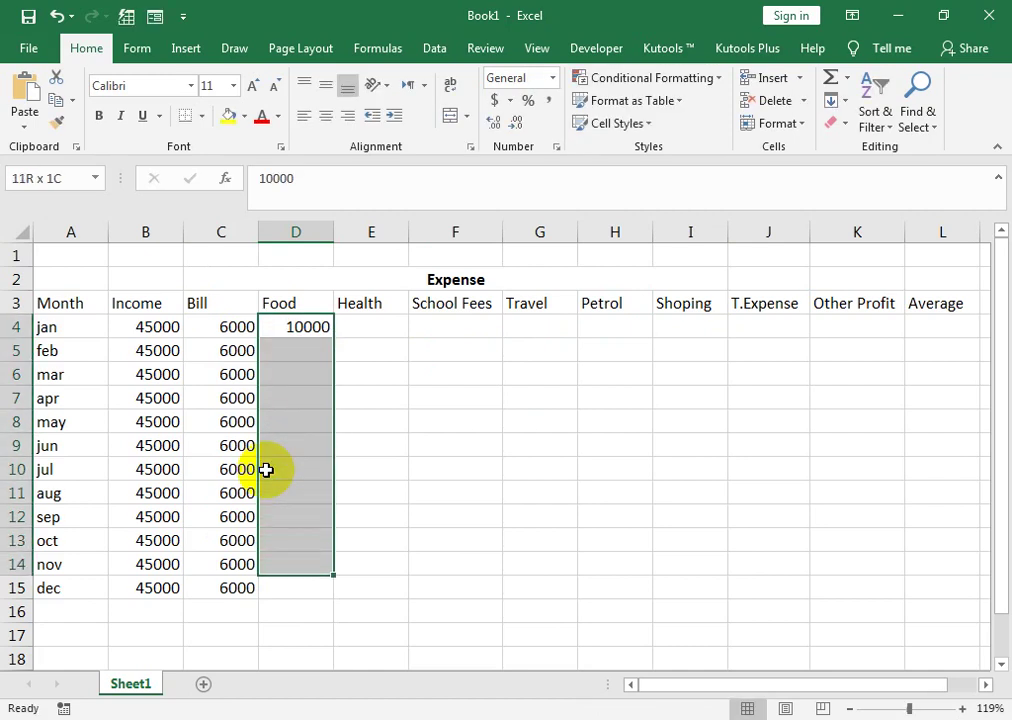
key("shift+Down")
key("ctrl+d")
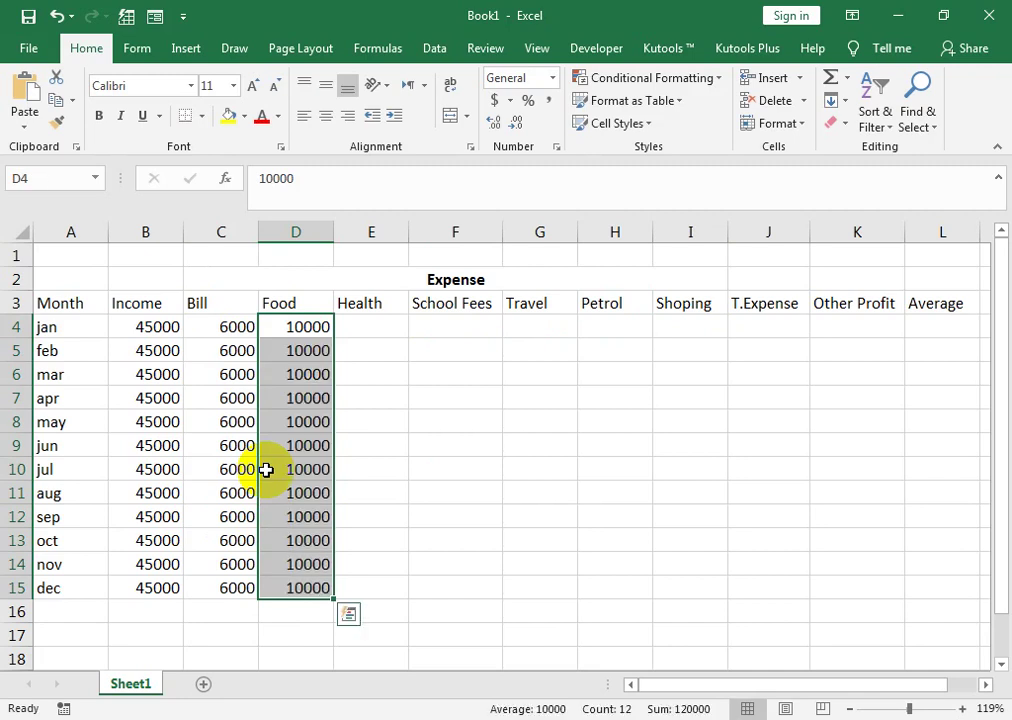
- Fill Health with 1200 and School Fees with 1500 for every month jan to dec
key("Right")
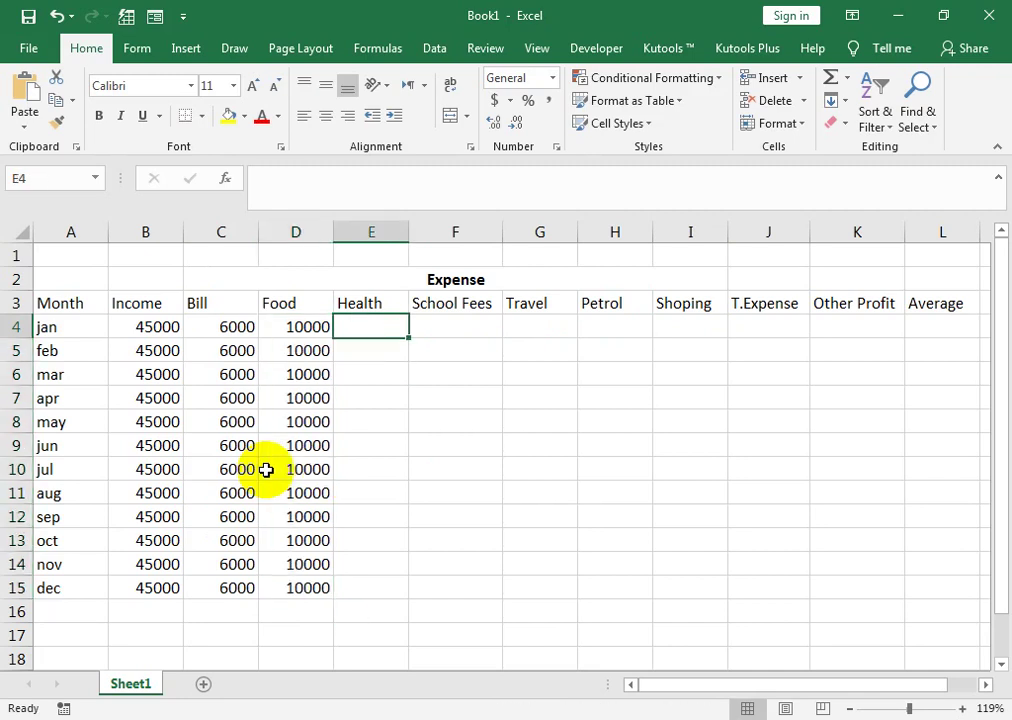
type("1200")
key("Return")
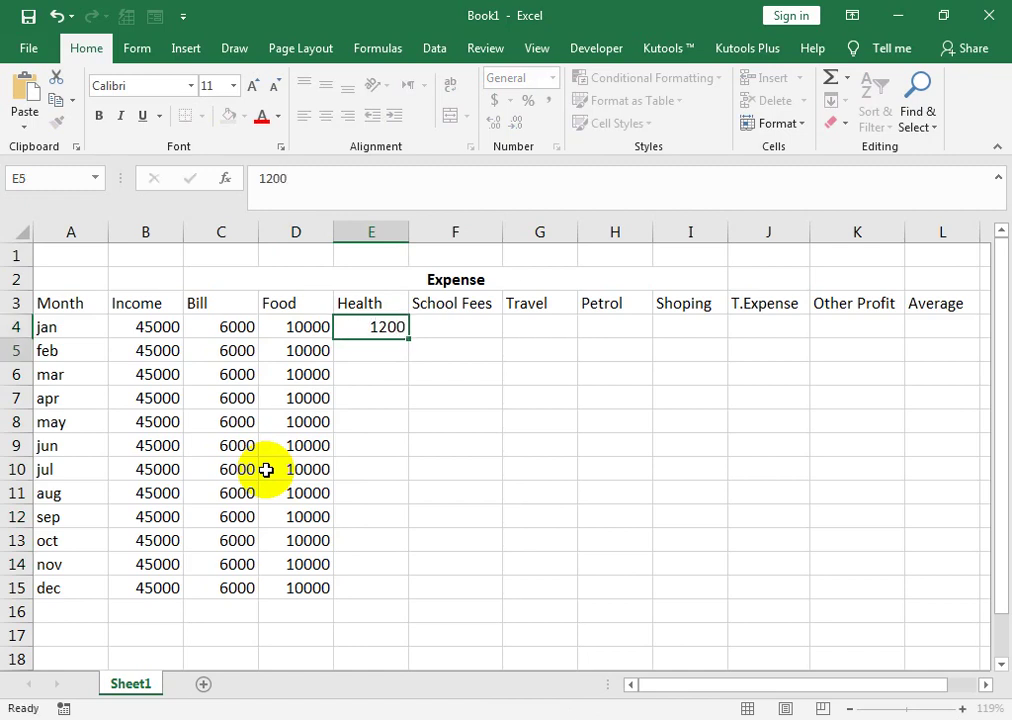
key("Up")
key("shift+Down")
key("shift+Down")
key("shift+Down")
key("shift+Down")
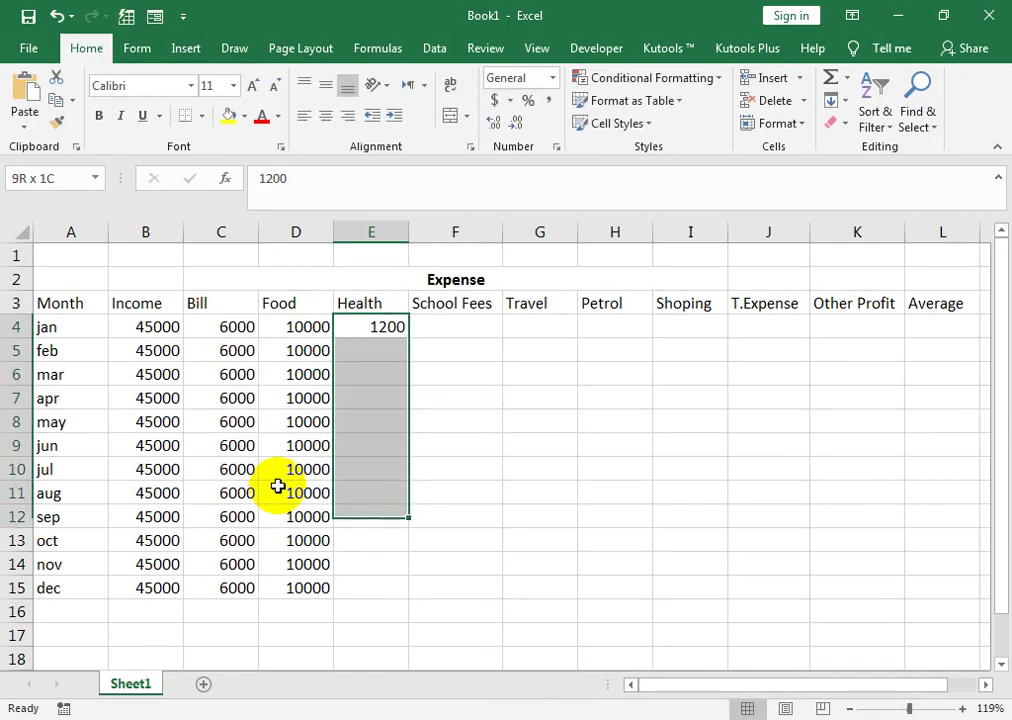
key("shift+Down")
key("shift+Down")
key("shift+Down")
key("ctrl+d")
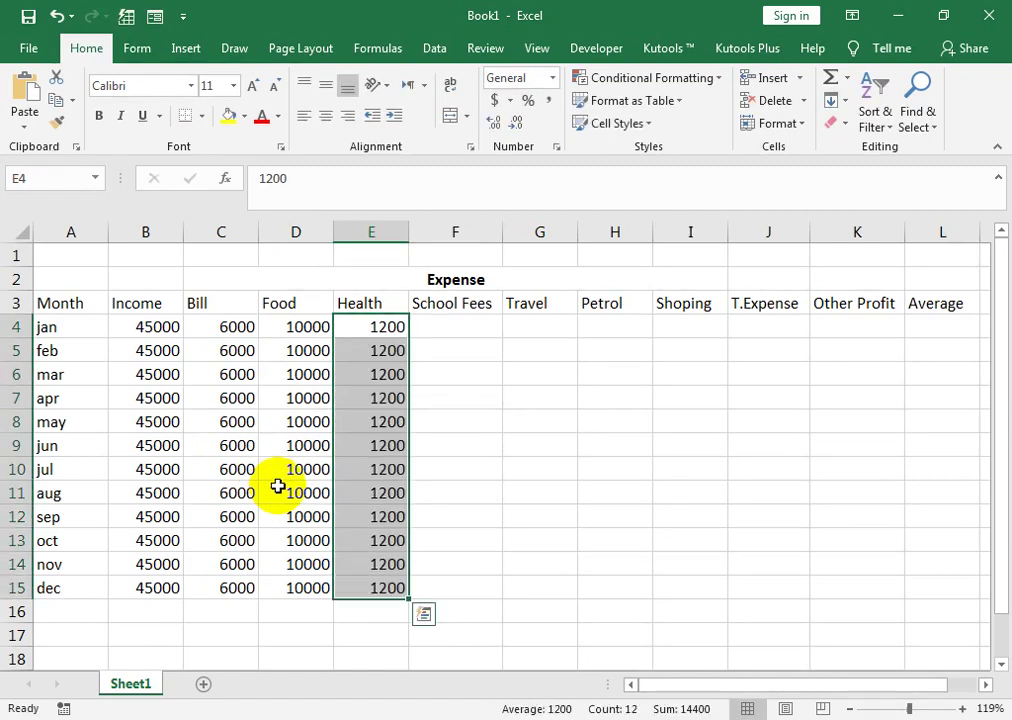
key("Right")
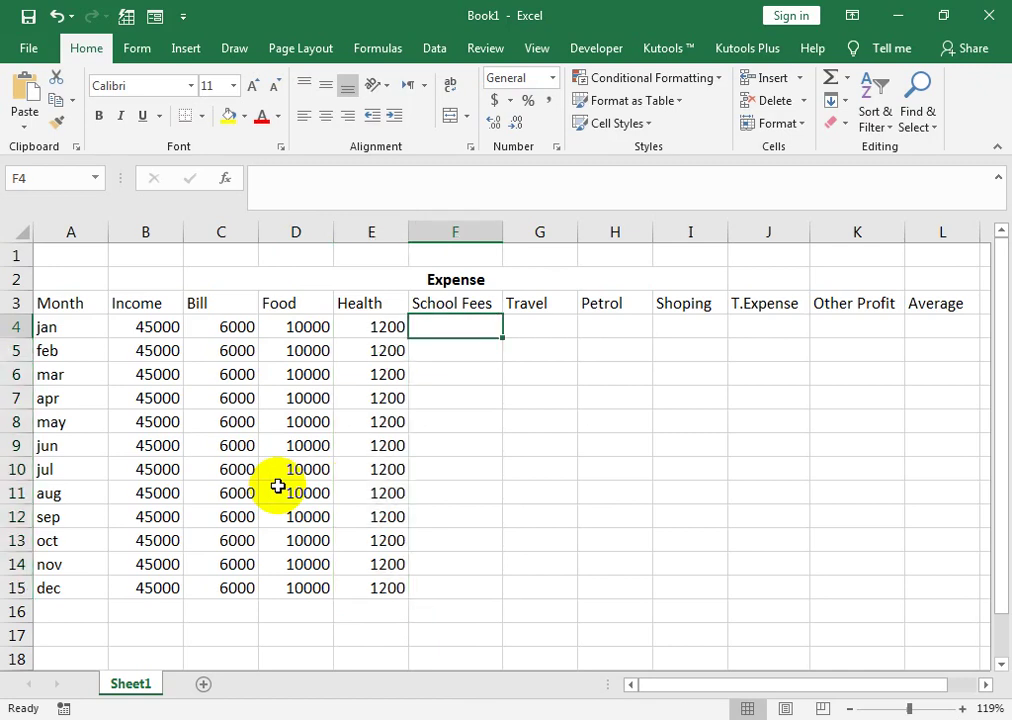
type("1500")
key("Return")
key("Up")
key("shift+Down")
key("shift+Down")
key("shift+Down")
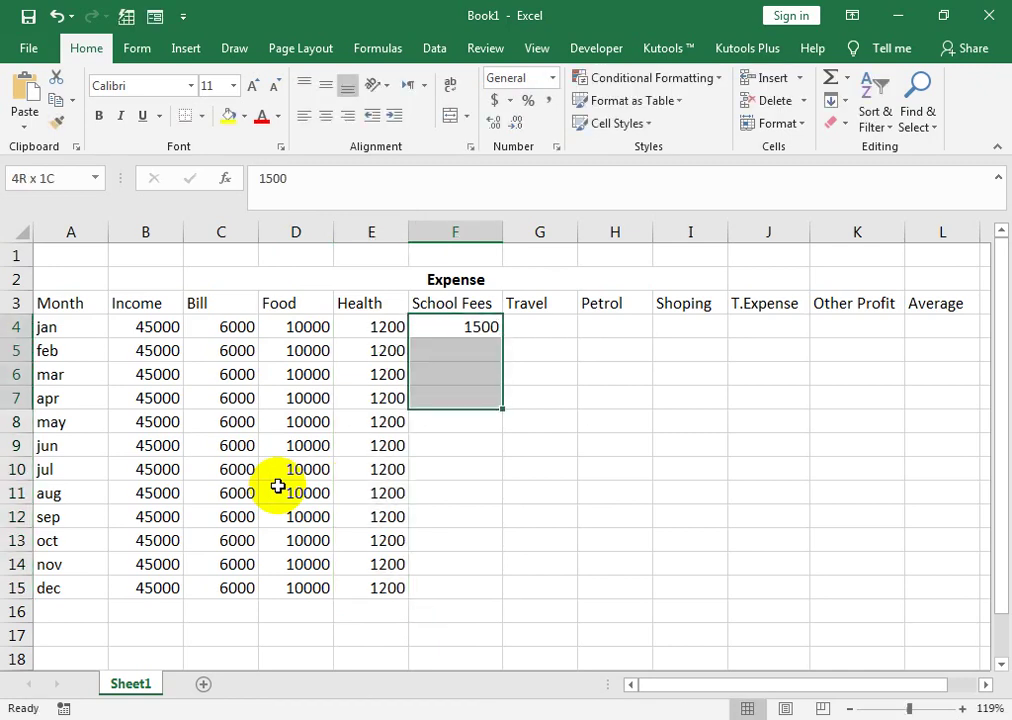
key("shift+Down")
key("shift+Down")
key("shift+Down")
key("shift+Down")
key("shift+Down")
key("shift+Down")
key("shift+Down")
key("ctrl+d")
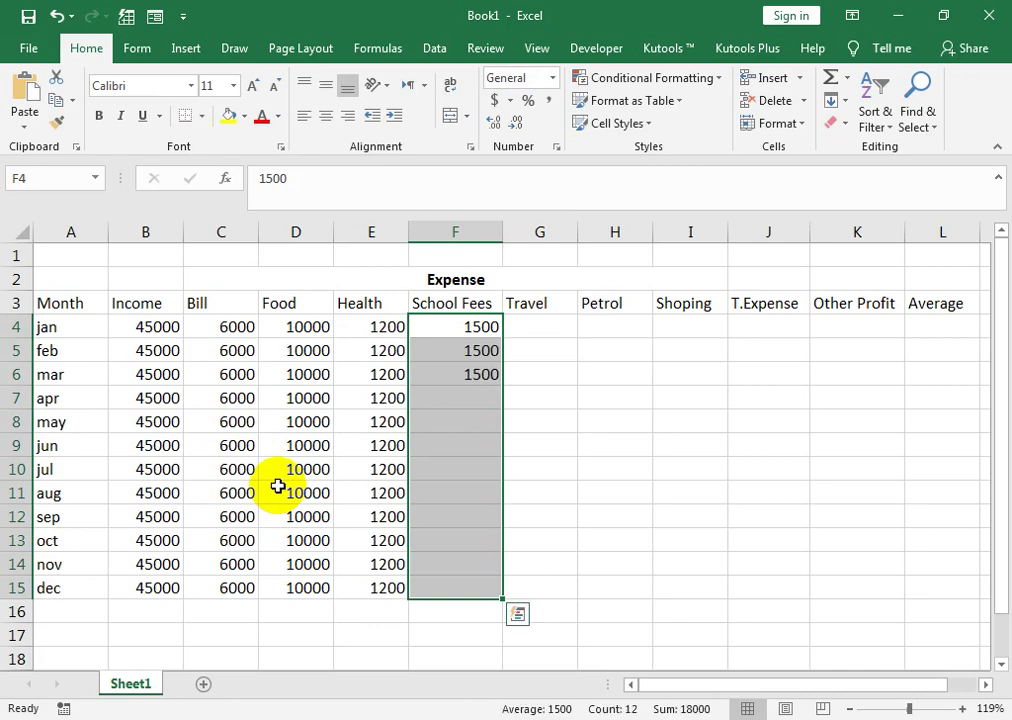
key("Right")
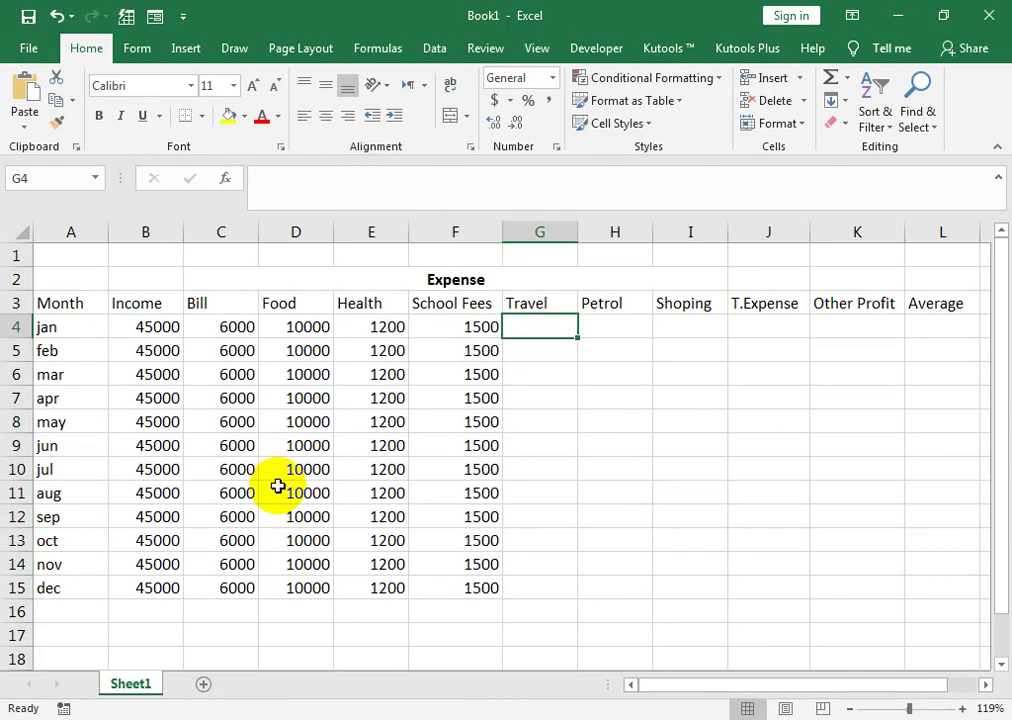
- Fill the Travel column with 4200 for every month jan to dec
type("4")
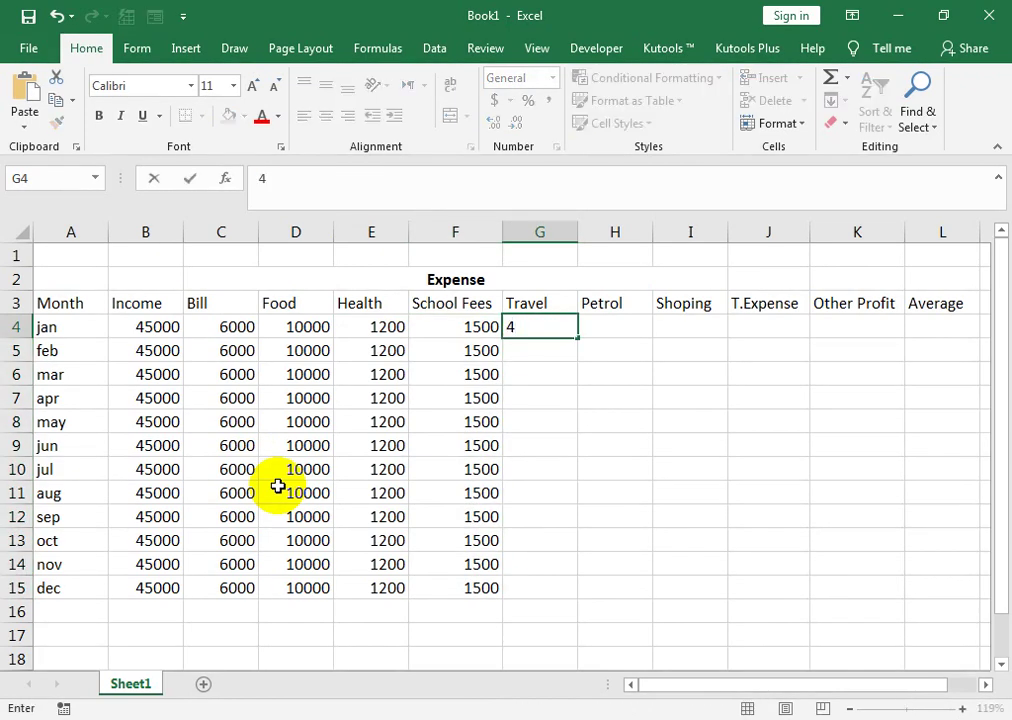
type("200")
key("ctrl+Return")
key("shift+Down")
key("shift+Down")
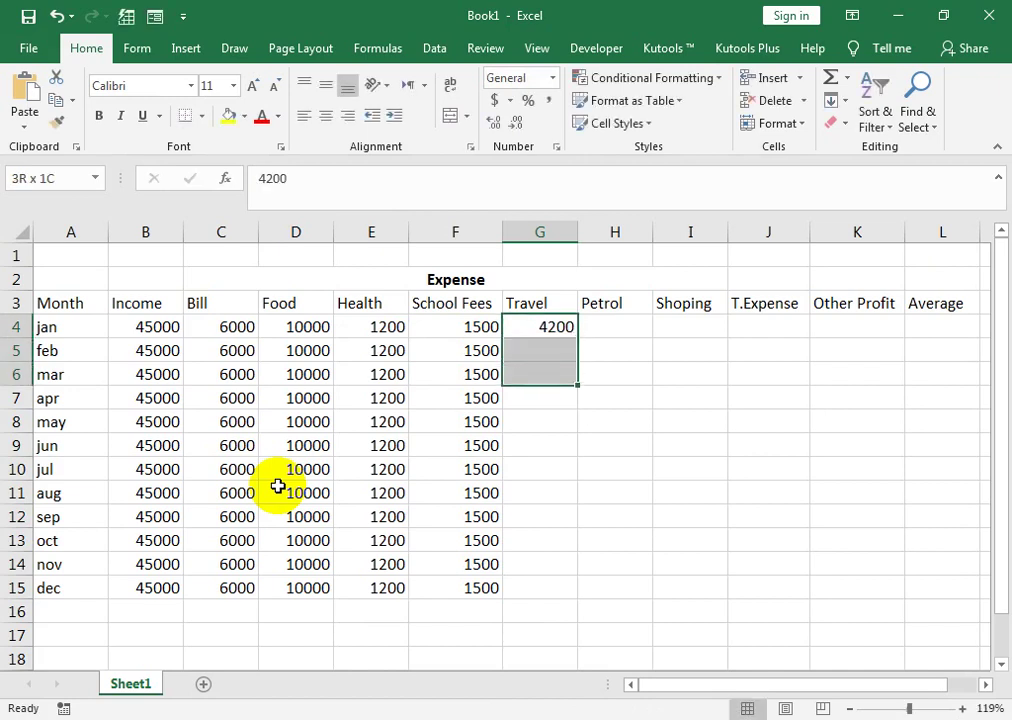
key("shift+Down")
key("shift+Down")
key("shift+Down")
key("shift+Down")
key("shift+Down")
key("shift+Down")
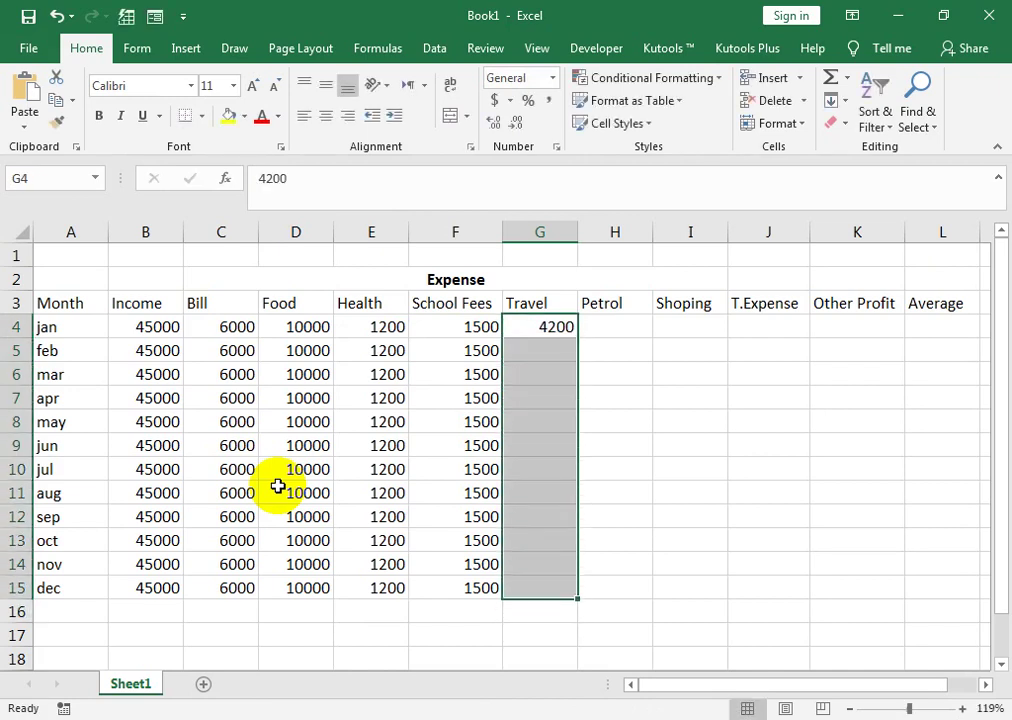
key("ctrl+d")
- Fill the Petrol column with 7000 for every month jan to dec
key("Right")
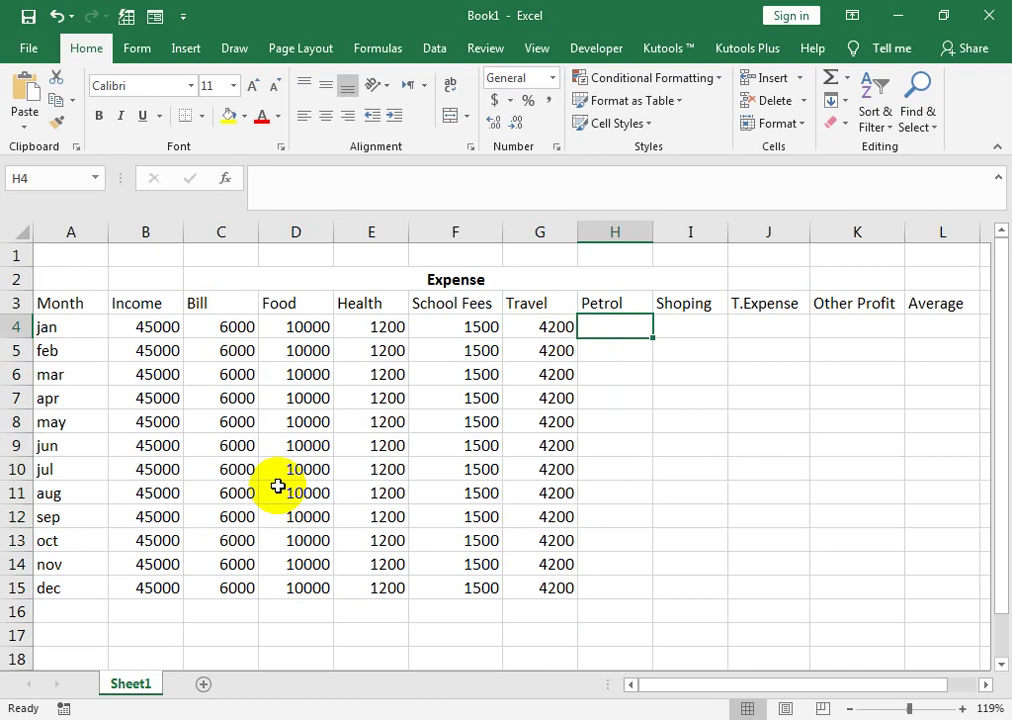
key("Left")
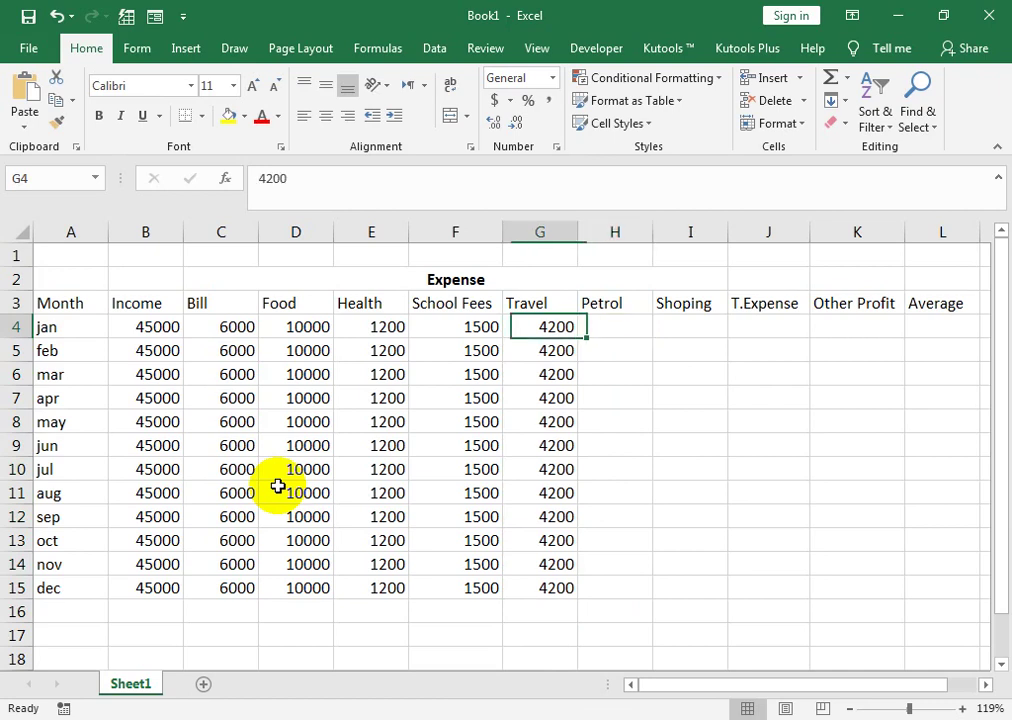
key("Down")
key("Down")
key("Down")
key("Right")
key("Up")
key("Up")
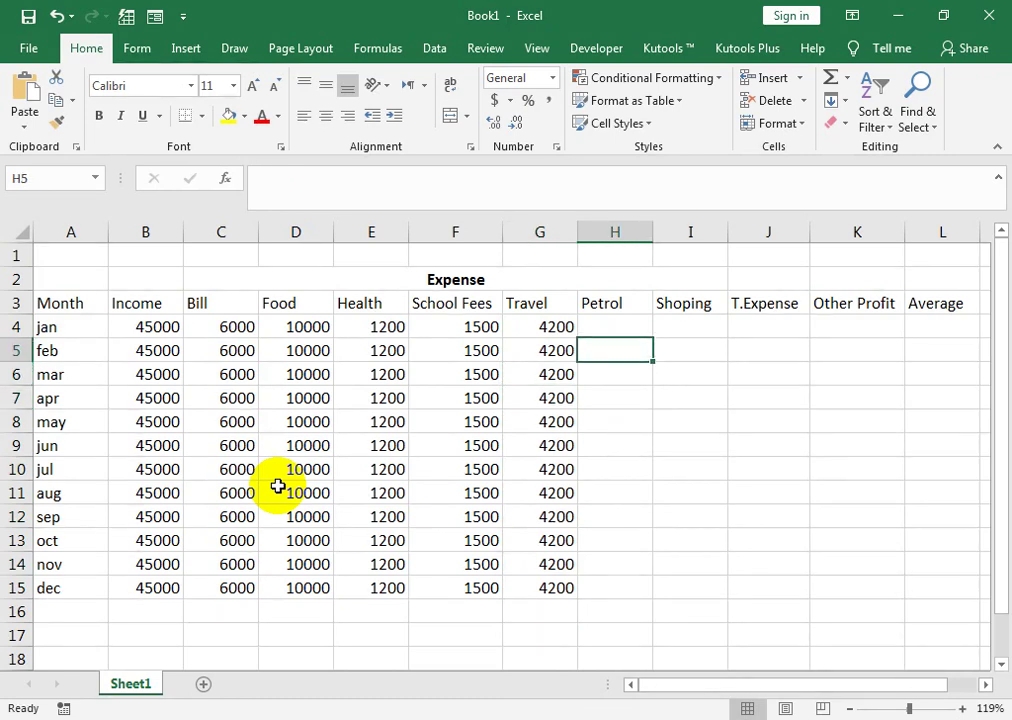
key("Up")
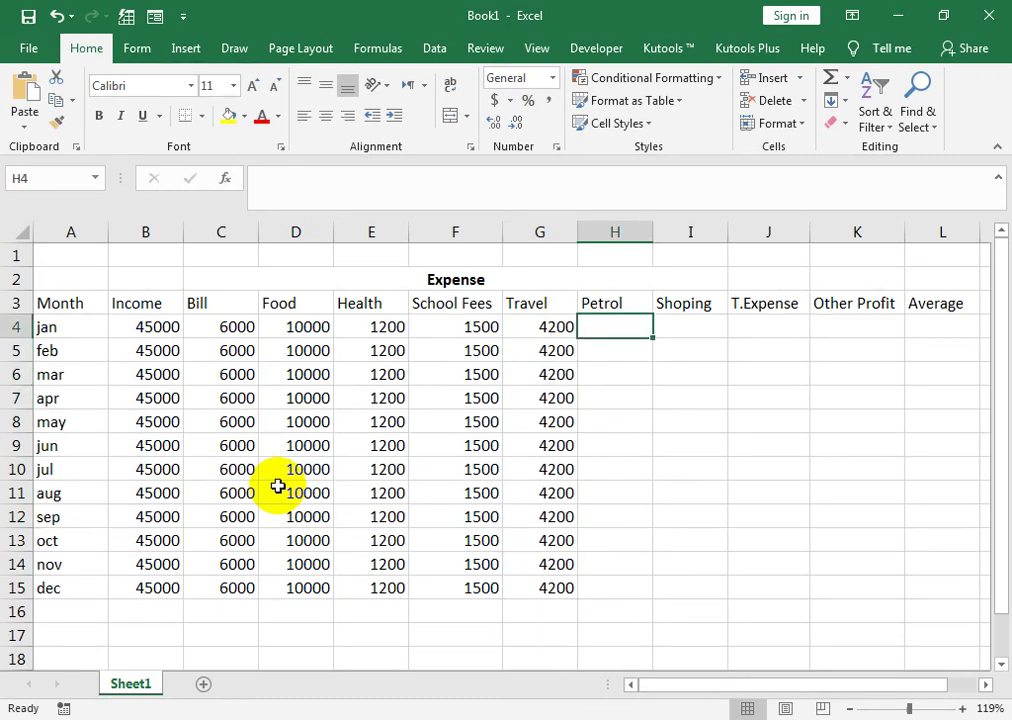
type("70")
key("ctrl+Return")
key("shift+Down")
key("shift+Down")
key("shift+Down")
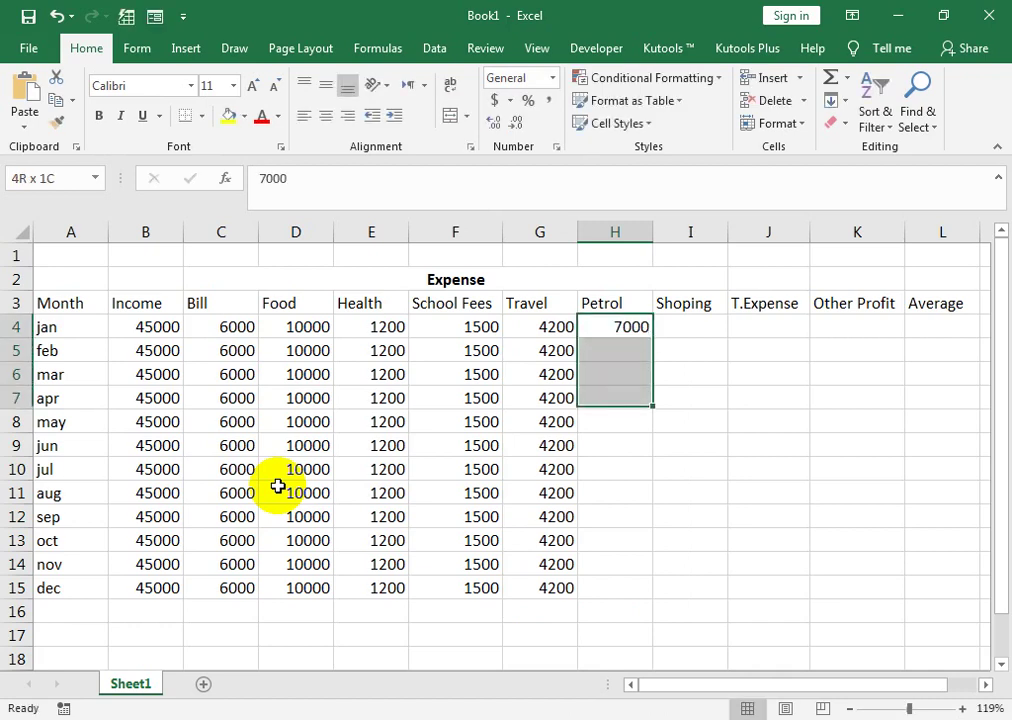
key("shift+Down")
key("shift+Down")
key("shift+Down")
key("shift+Down")
key("shift+Down")
key("shift+Down")
key("shift+Down")
key("shift+Down")
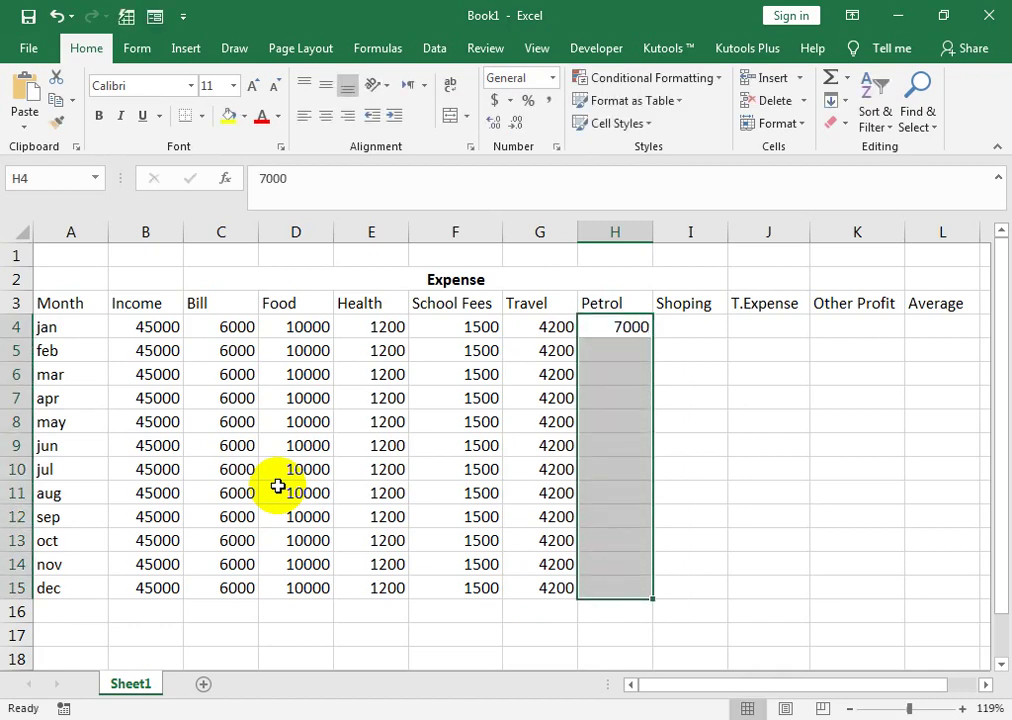
key("ctrl+d")
- Fill the Shoping column with 9000 for every month jan to dec
key("Right")
type("9000")
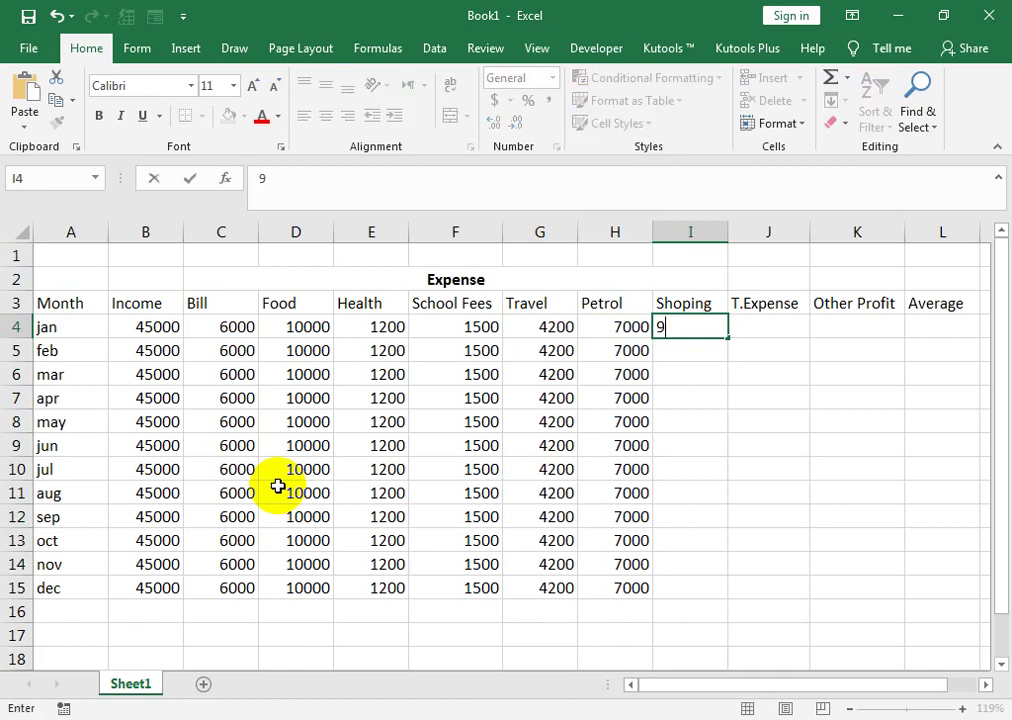
key("Return")
key("Up")
key("shift+Down")
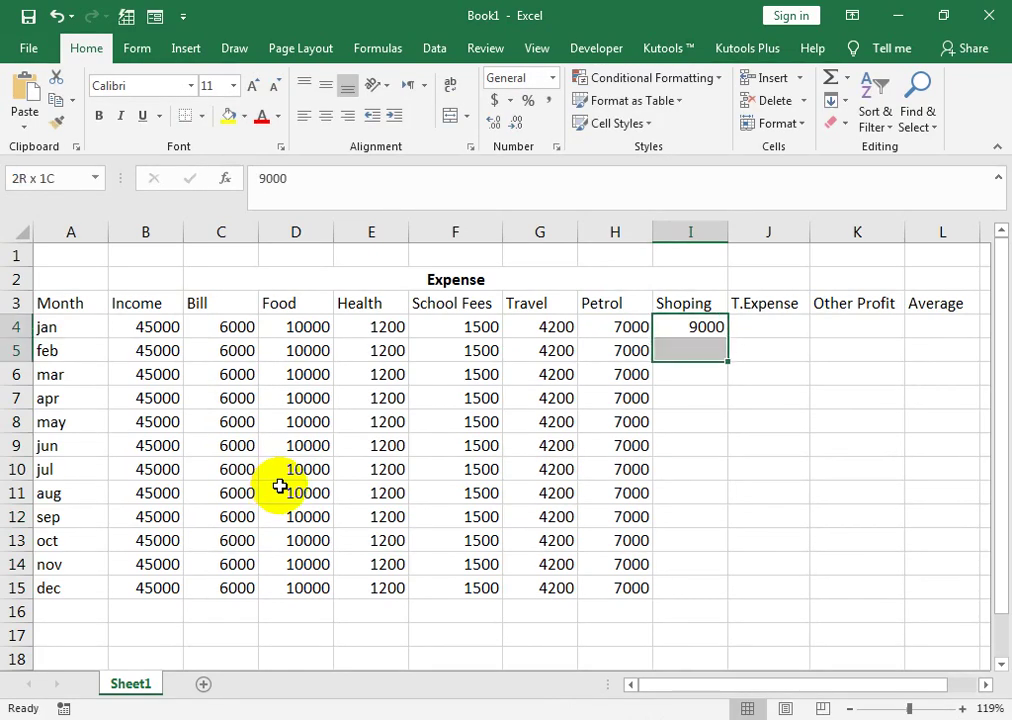
key("shift+Down")
key("shift+Down")
key("shift+Down")
key("shift+Down")
key("shift+Down")
key("shift+Down")
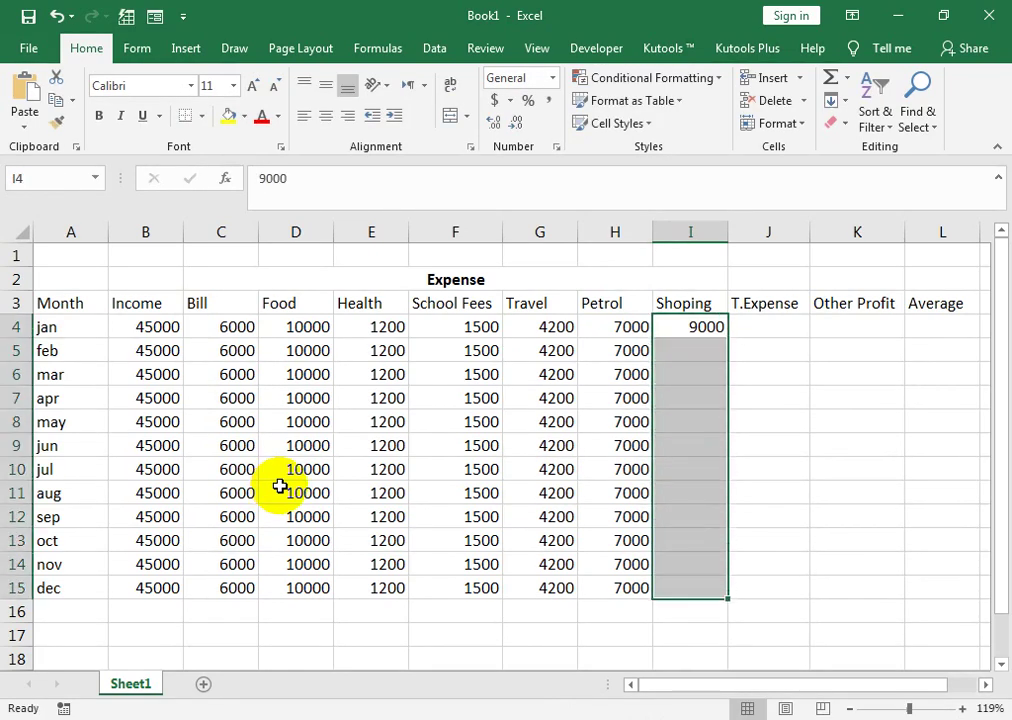
key("ctrl+d")
key("Right")
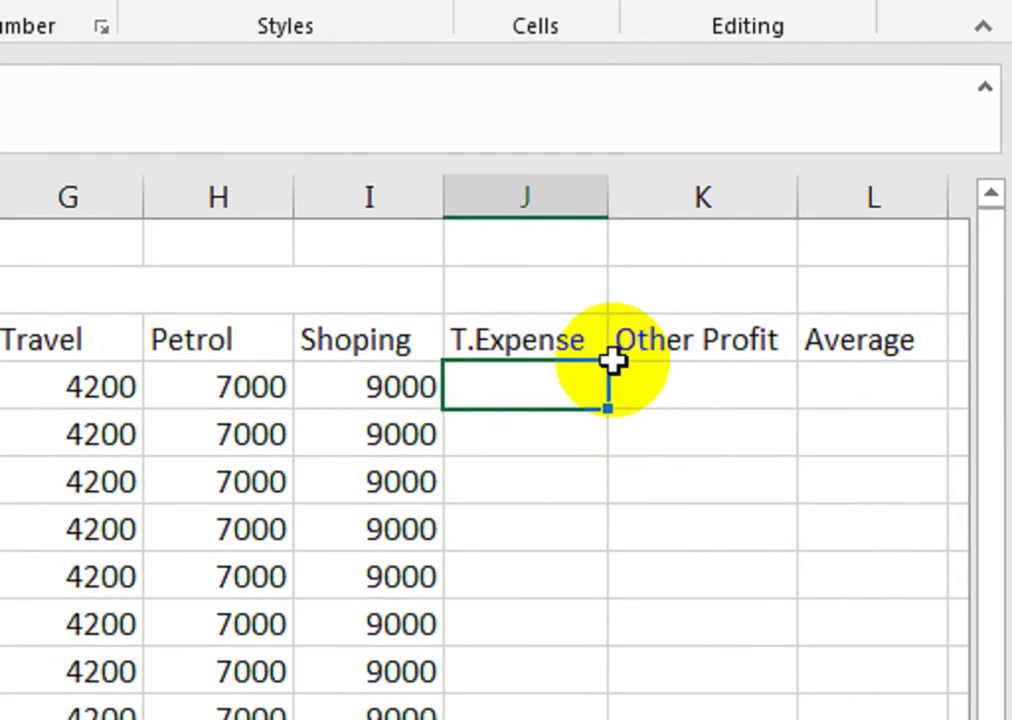
- Enter =SUM(C4:I4) as jan's T.Expense and fill it down to dec
type("=sum(")
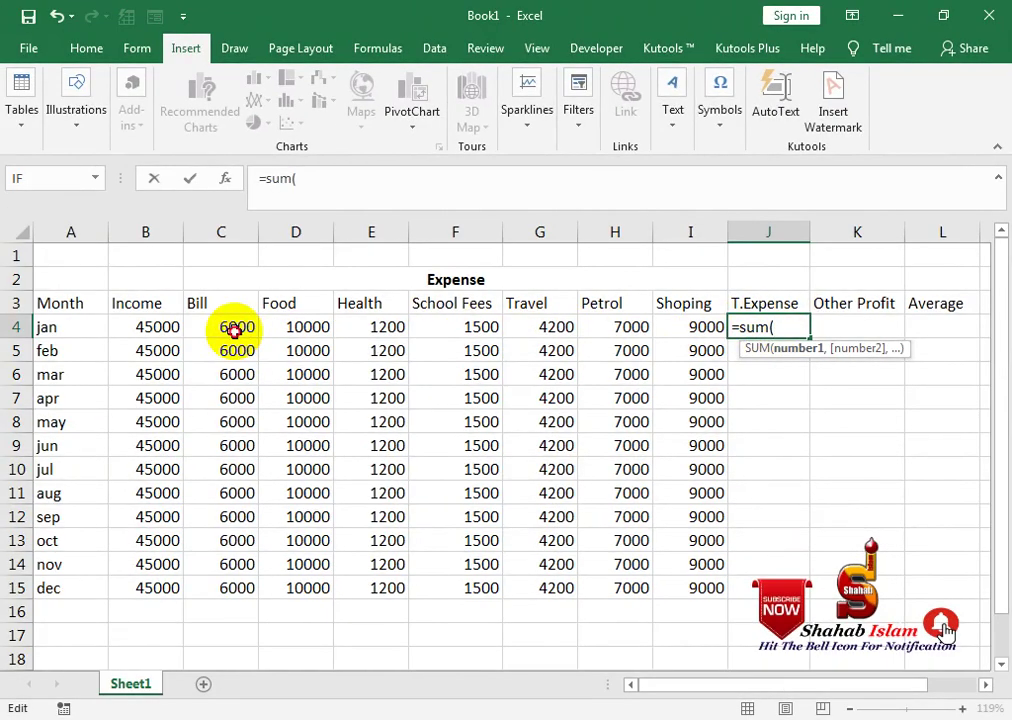
left_click_drag(235, 328, 671, 330)
left_click(660, 325)
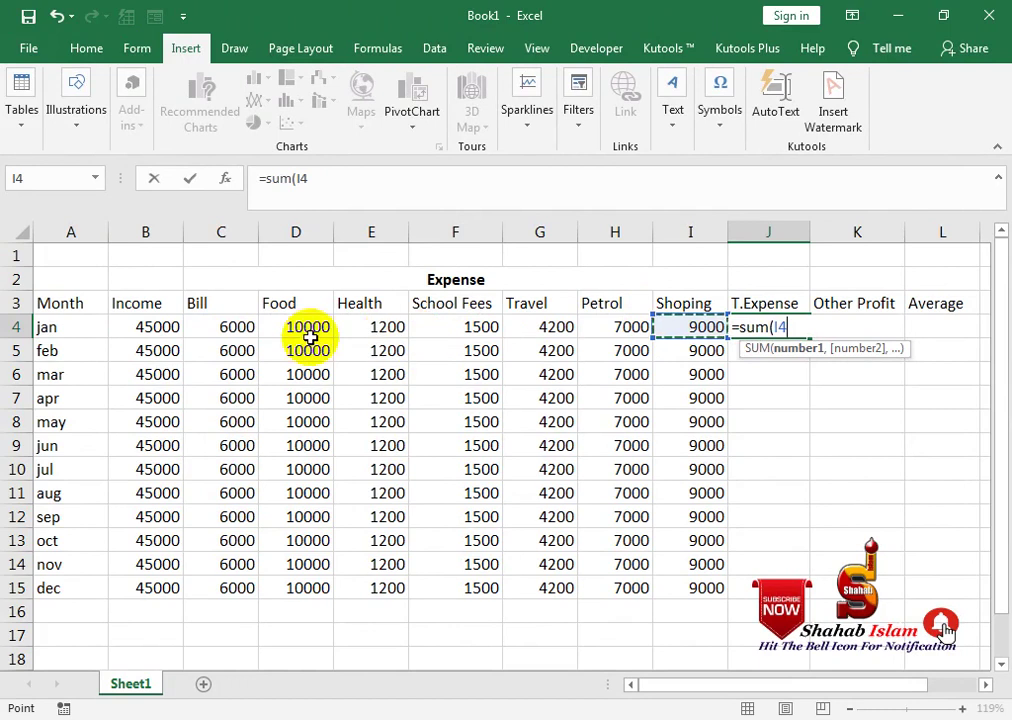
left_click_drag(203, 330, 664, 323)
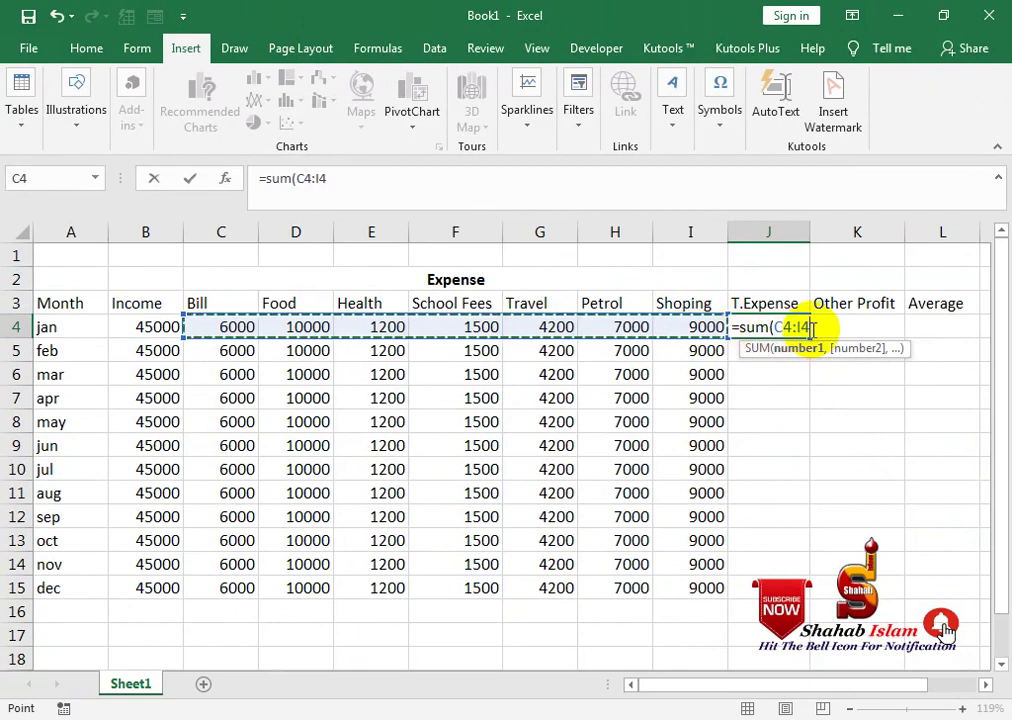
type(")")
key("Return")
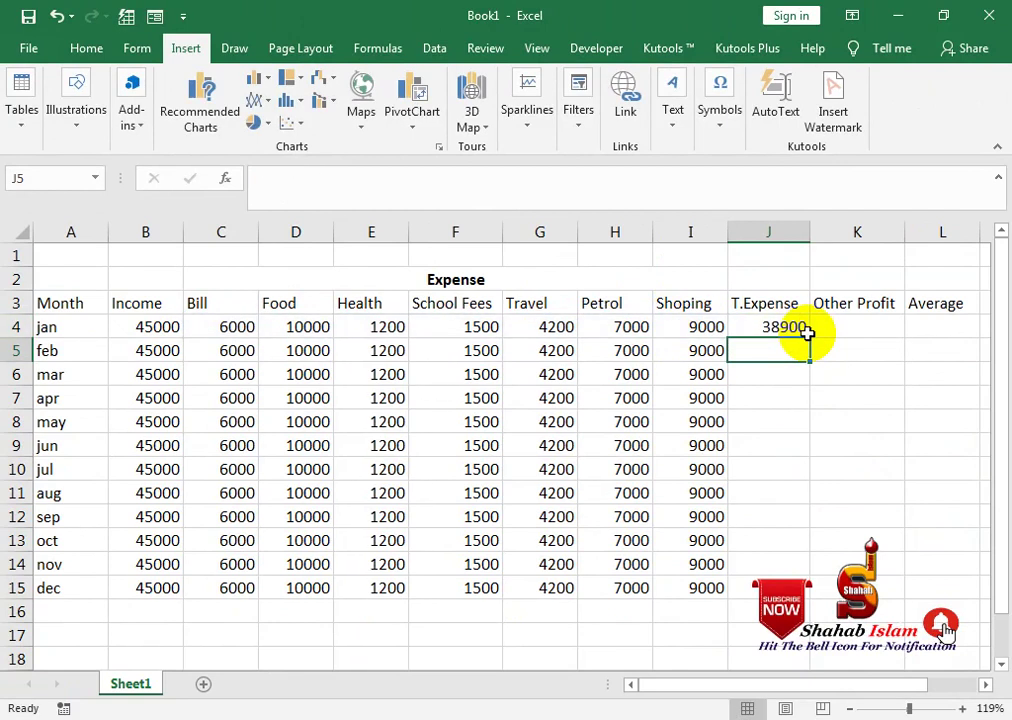
left_click(790, 330)
double_click(808, 337)
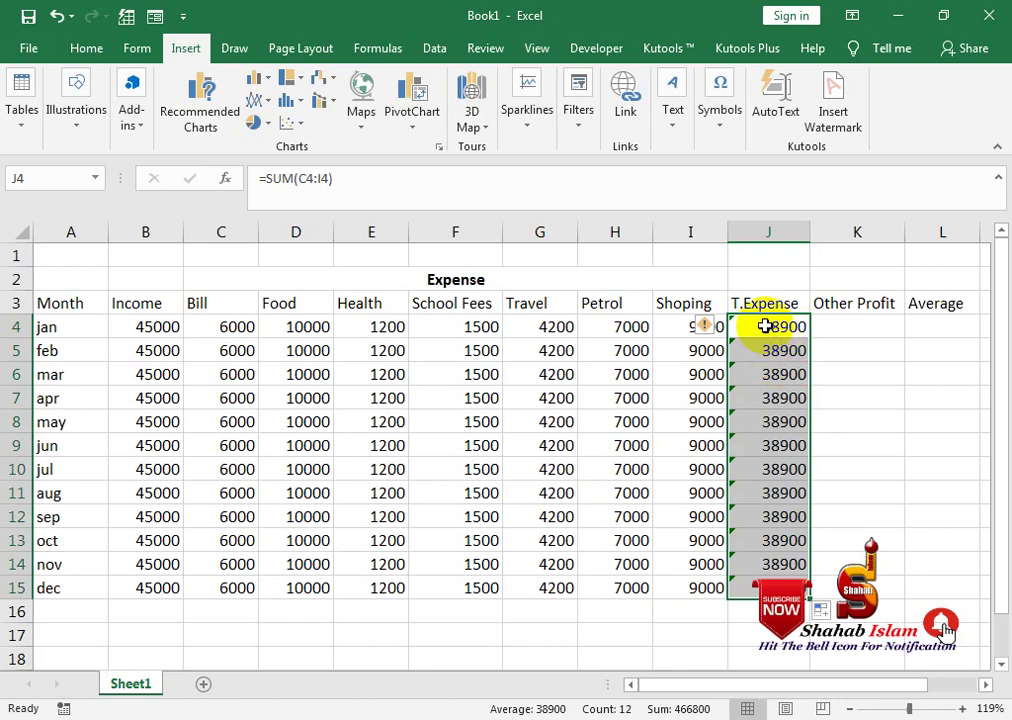
- Change jan's Shoping to 8500 and School Fees from jun to dec to 1600
key("Left")
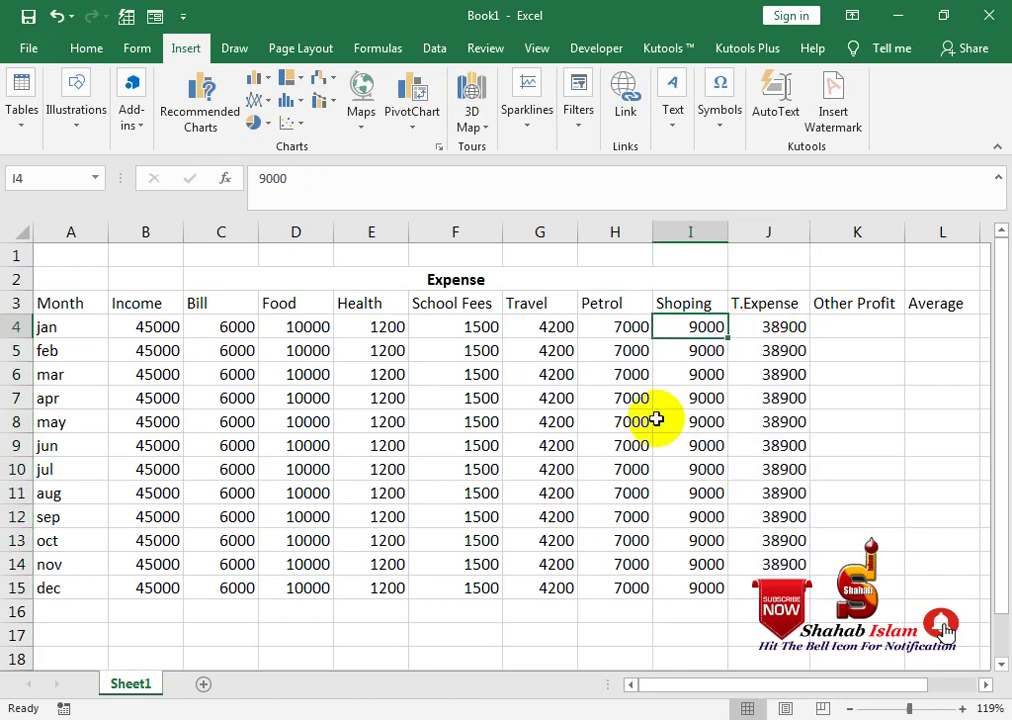
type("850")
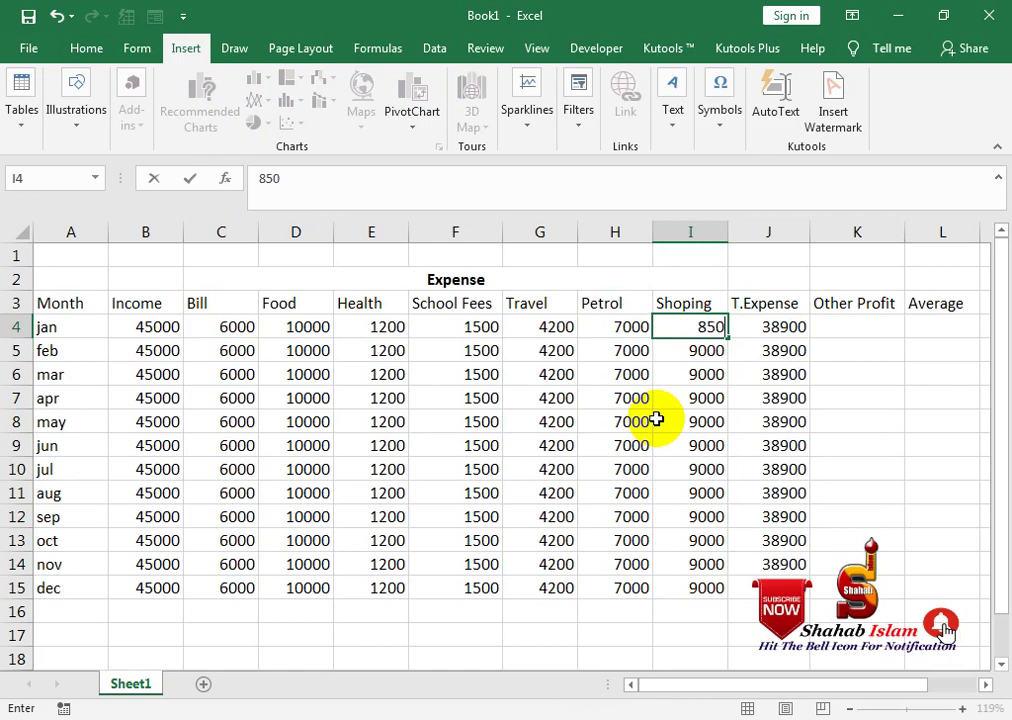
key("Return")
key("Down")
key("Down")
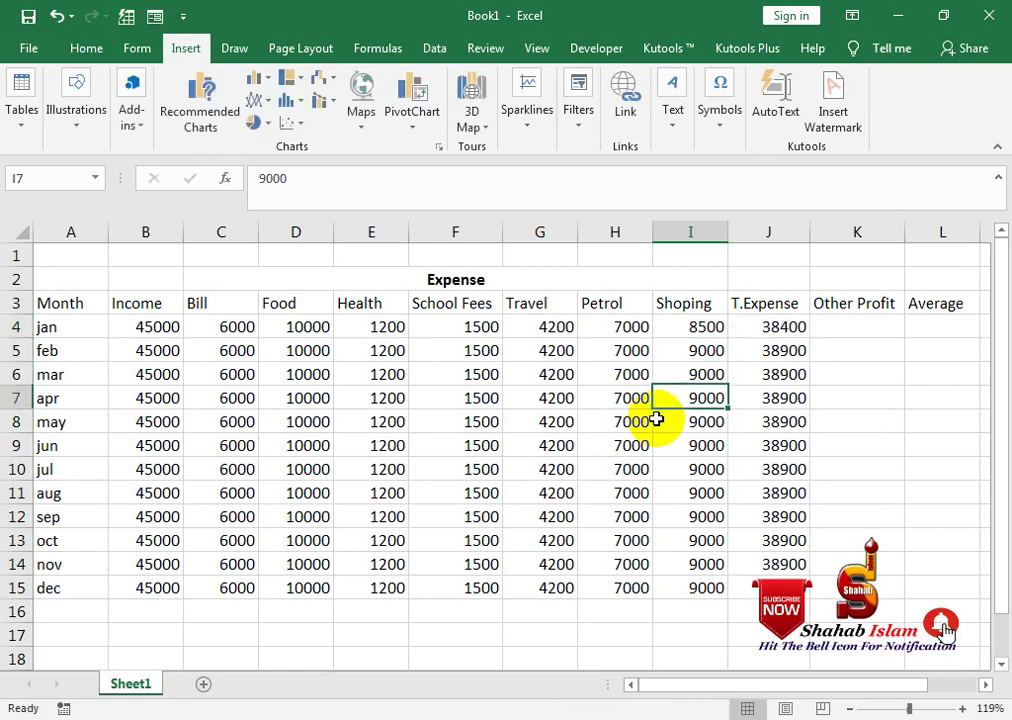
key("Down")
key("Down")
key("Left")
key("Left")
key("Left")
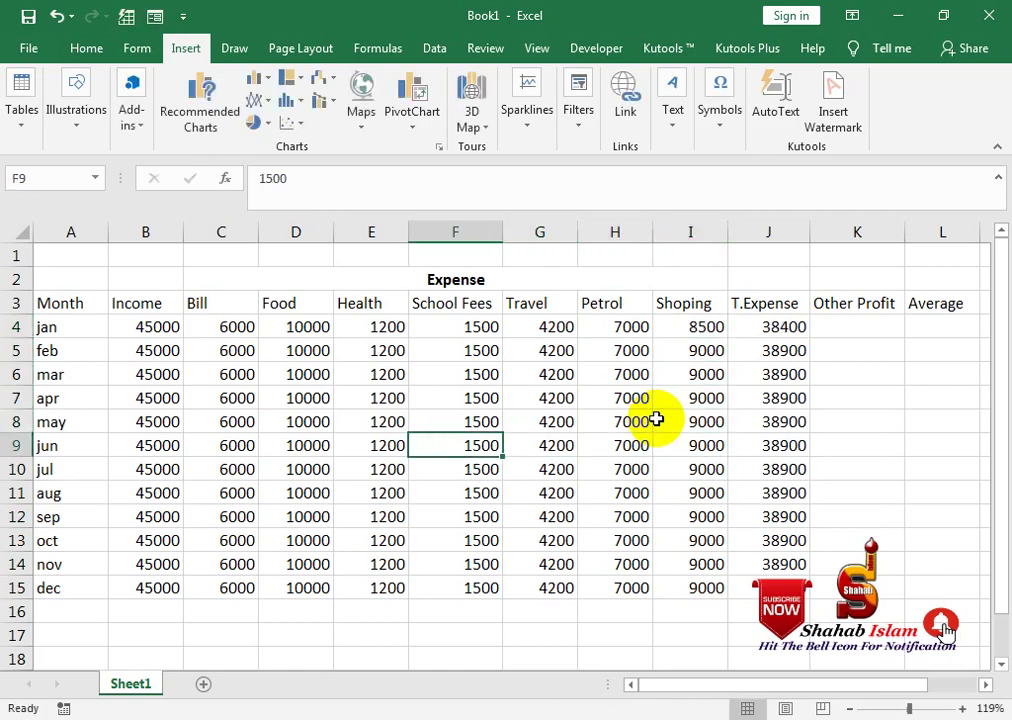
type("1")
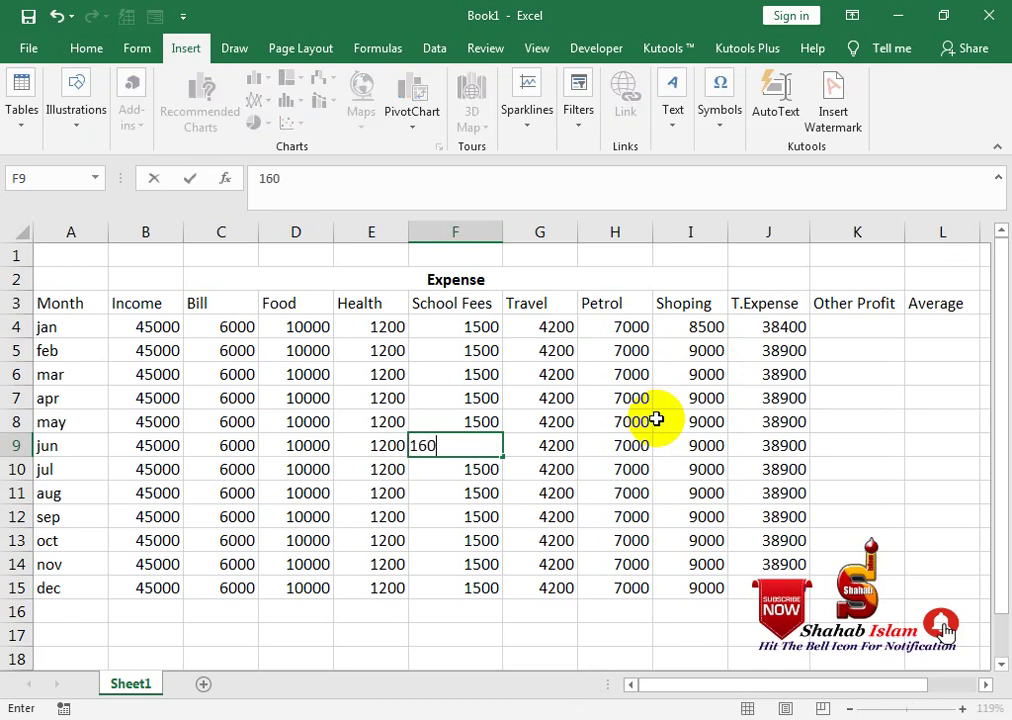
key("ctrl+Return")
key("shift+Down")
key("shift+Down")
key("shift+Down")
key("shift+Down")
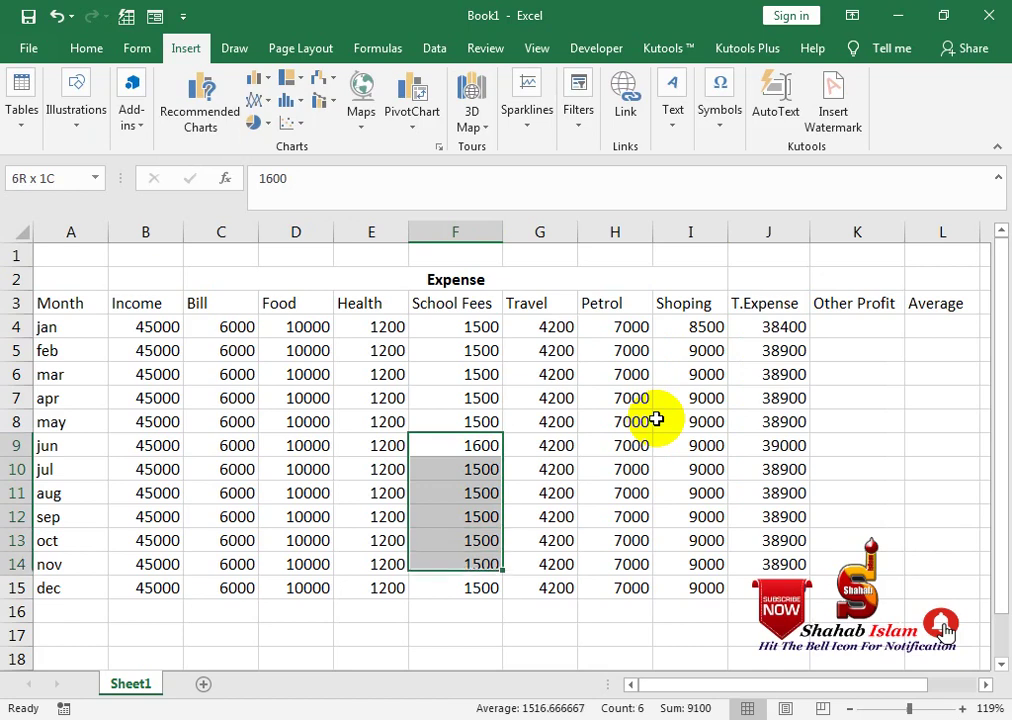
key("shift+Down")
key("ctrl+d")
- Change Travel to 4500 for jul, 4000 for oct and 3500 for dec
key("Right")
key("Down")
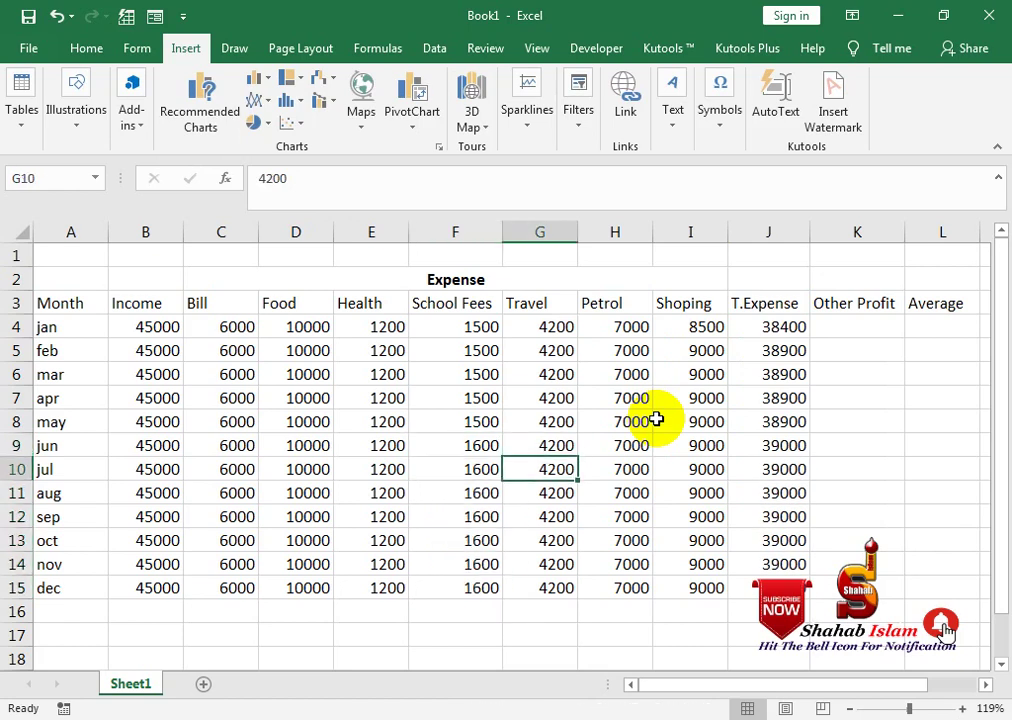
type("4500")
key("Return")
key("Down")
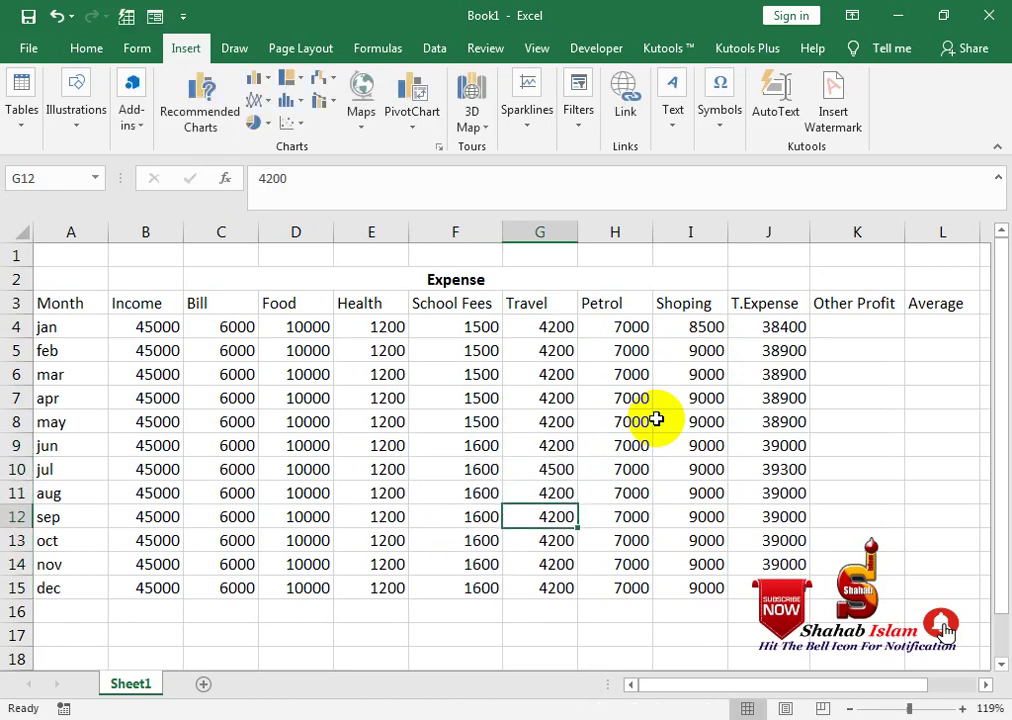
key("Down")
key("F2")
type("4")
key("Return")
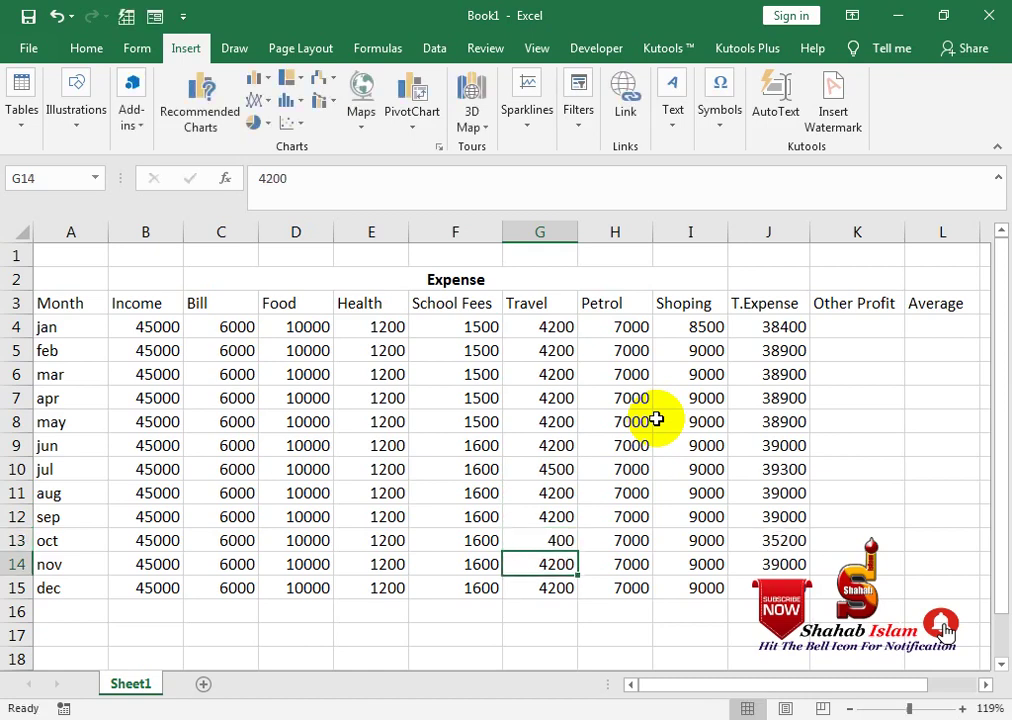
key("Up")
key("F2")
type("0")
key("Return")
key("Down")
key("Down")
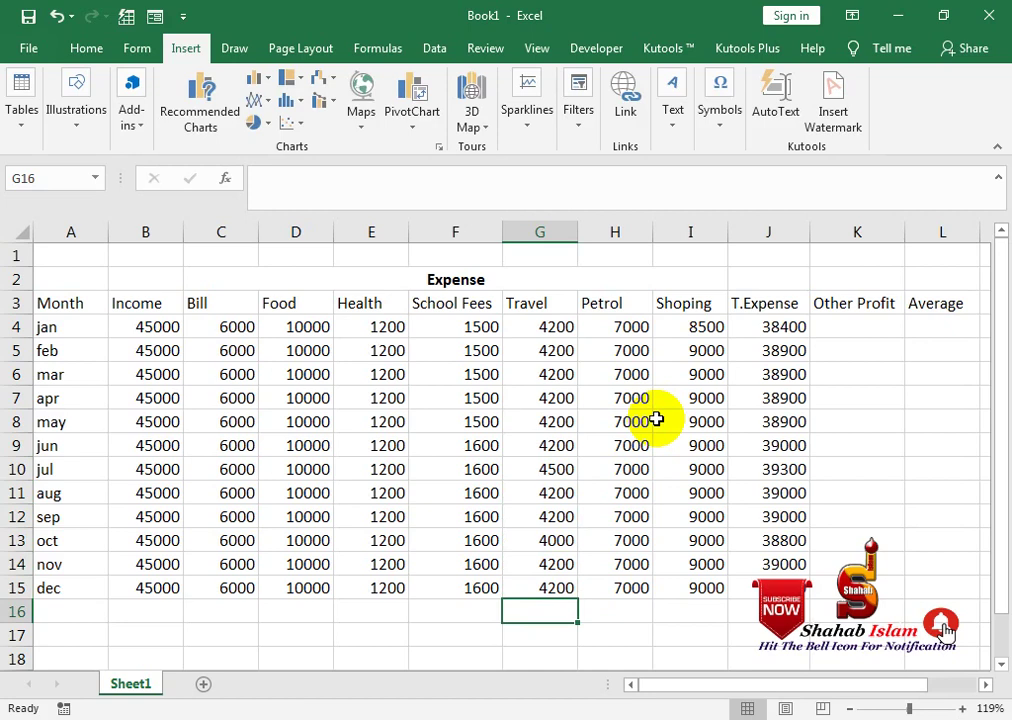
key("Up")
type("3500")
key("Tab")
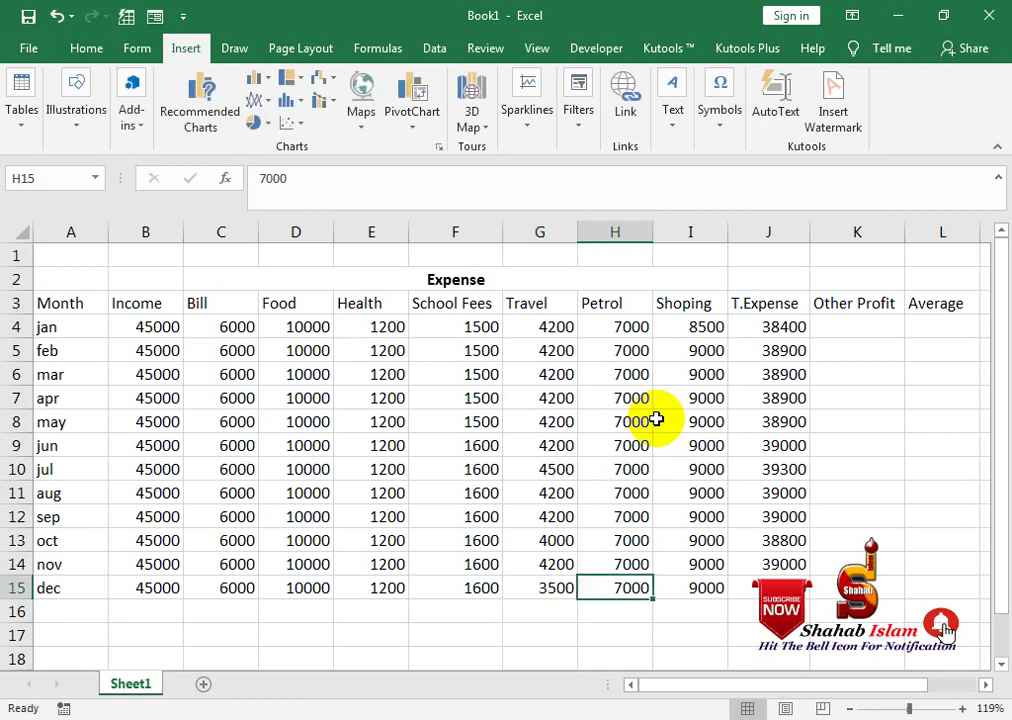
- Change Petrol to 5000 for sep, 6000 for may, 4000 for feb, 3200 for oct and 2300 for dec
key("Up")
key("Up")
key("Up")
type("5")
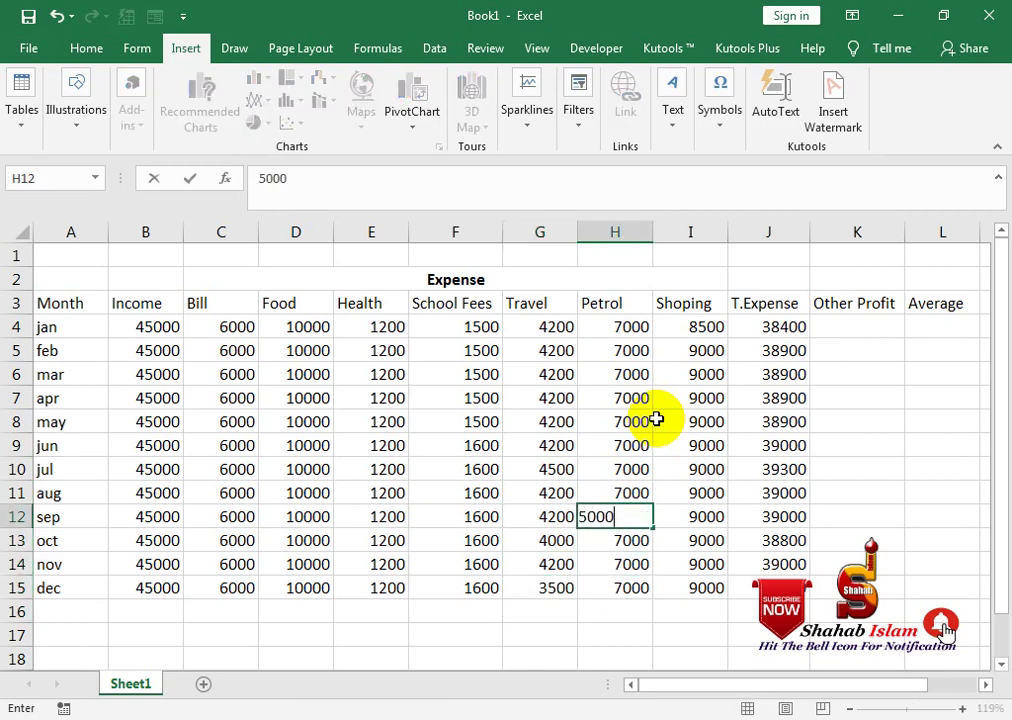
key("Up")
key("Up")
key("Up")
type("6000")
key("Return")
key("Up")
key("Up")
key("Up")
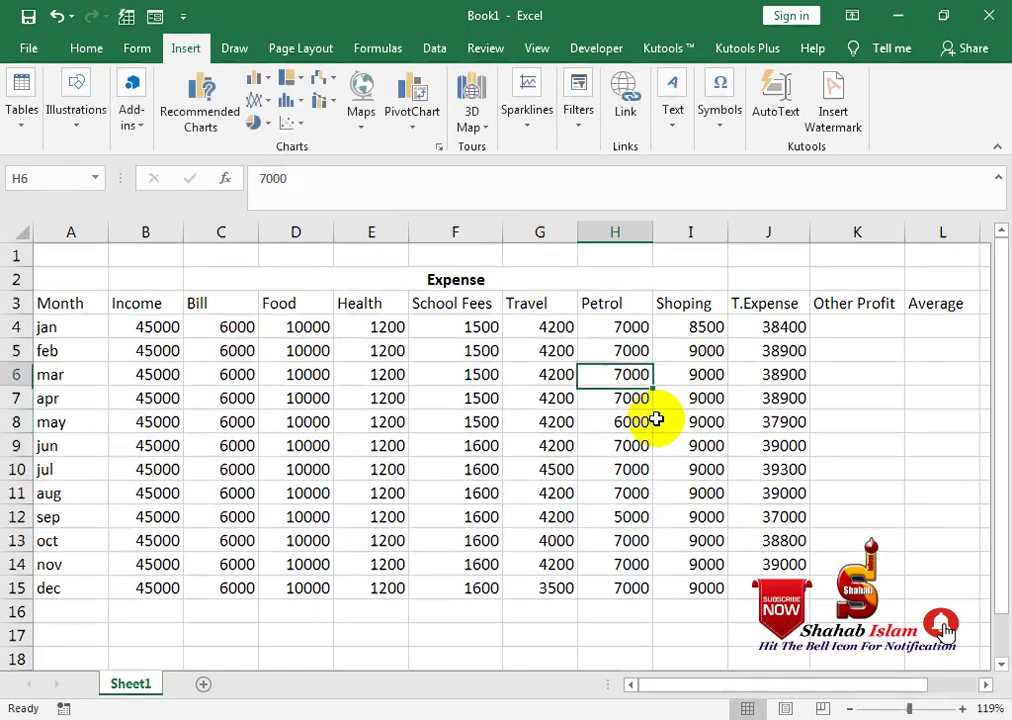
key("Up")
type("4000")
key("Return")
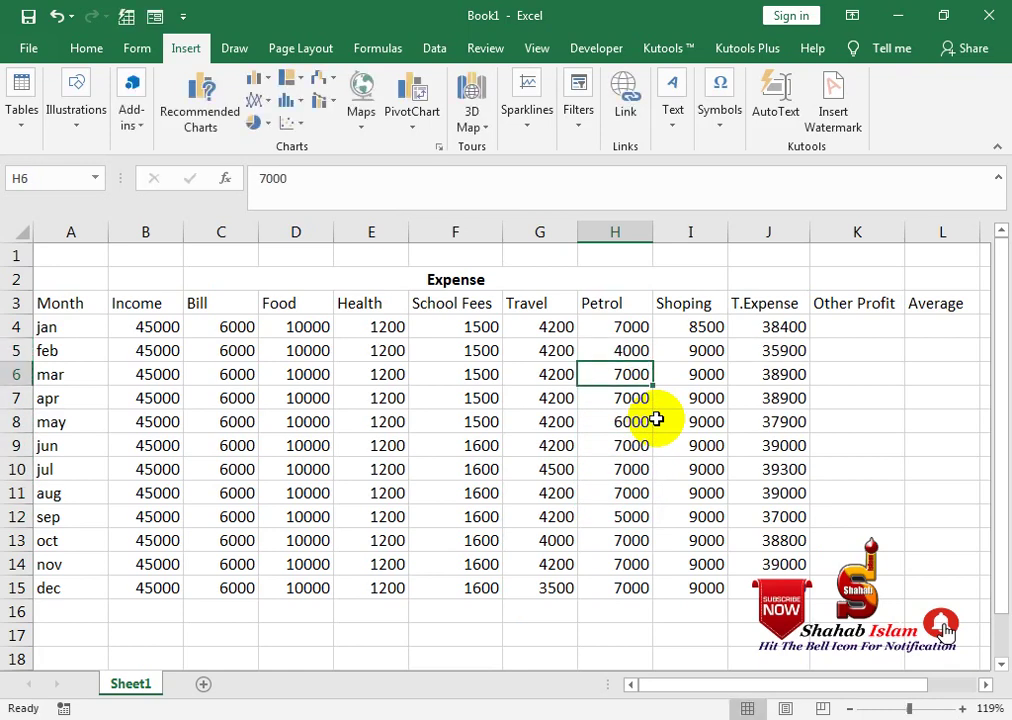
key("Down")
key("Down")
key("Down")
key("Down")
key("Down")
key("Down")
key("Down")
type("3")
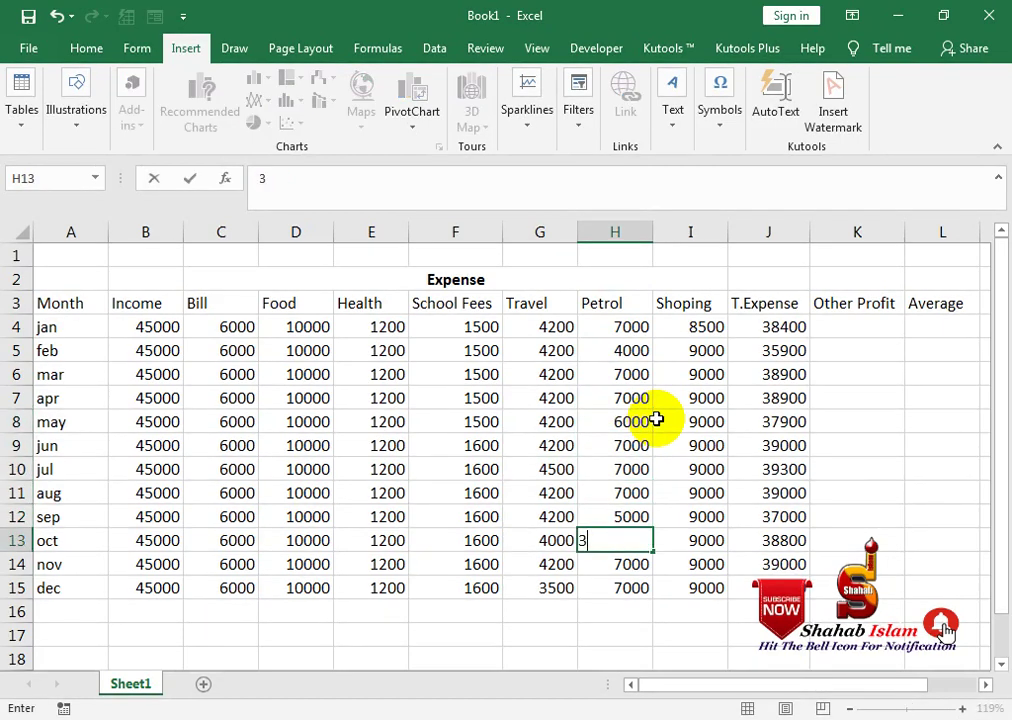
type("0")
key("Return")
key("Down")
type("2300")
key("ctrl+Return")
- Change Food to 5000 for apr, 6000 for may and 2000 for aug
key("Up")
key("Left")
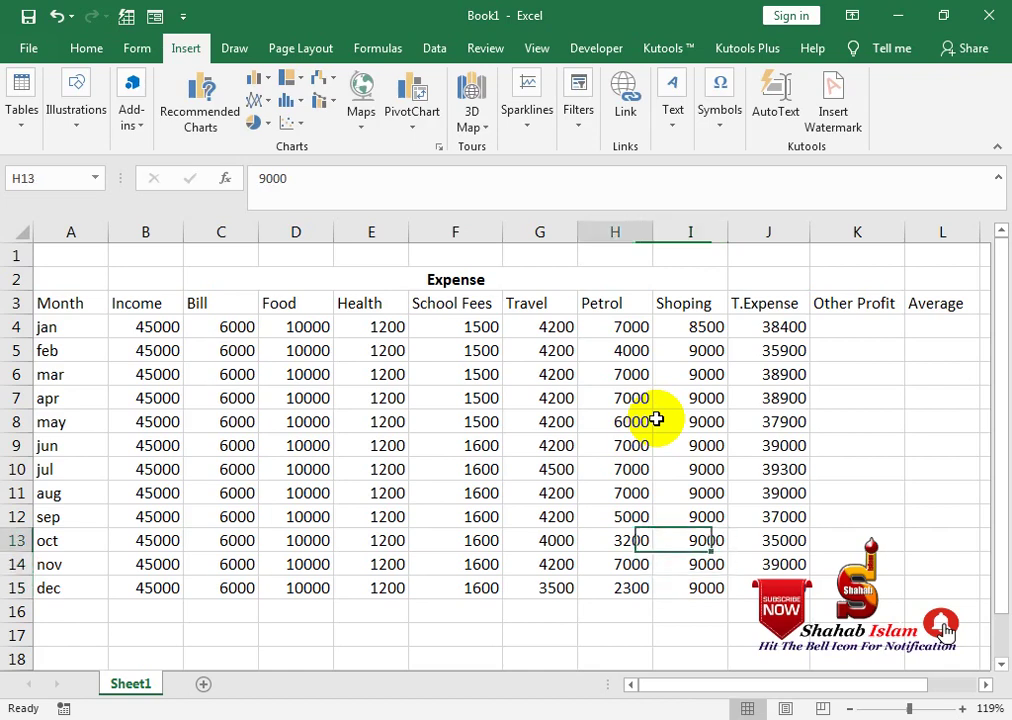
key("Left")
key("Up")
key("Up")
key("Up")
key("Left")
key("Left")
key("Left")
key("Up")
key("Up")
key("Up")
type("5000")
key("Return")
type("60")
key("Return")
key("Return")
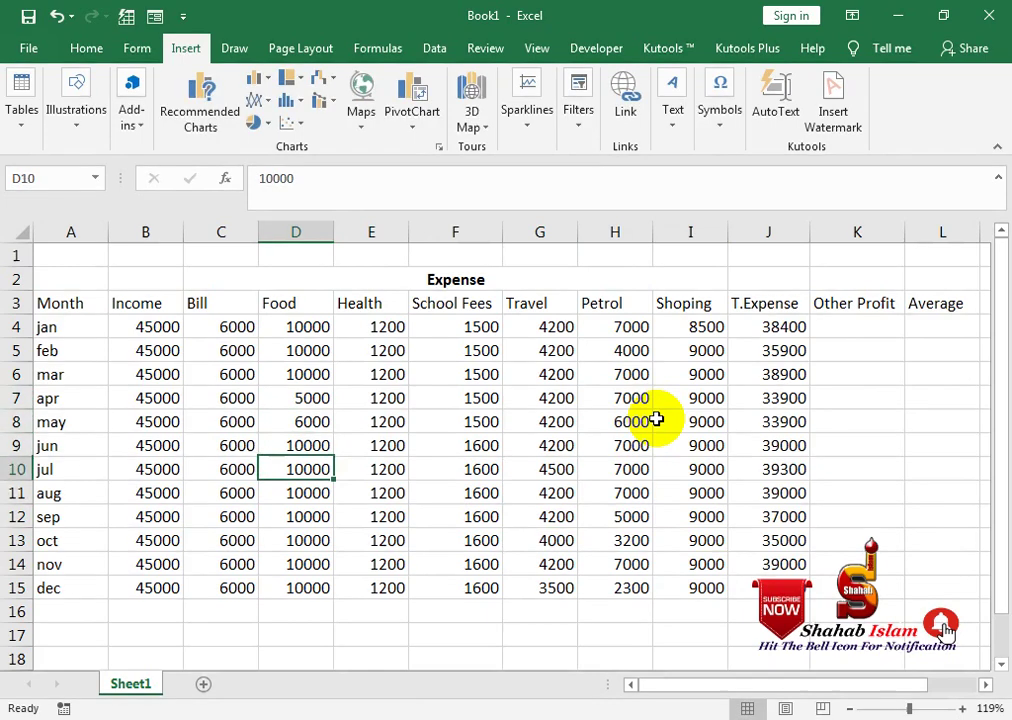
key("Return")
type("20")
key("Return")
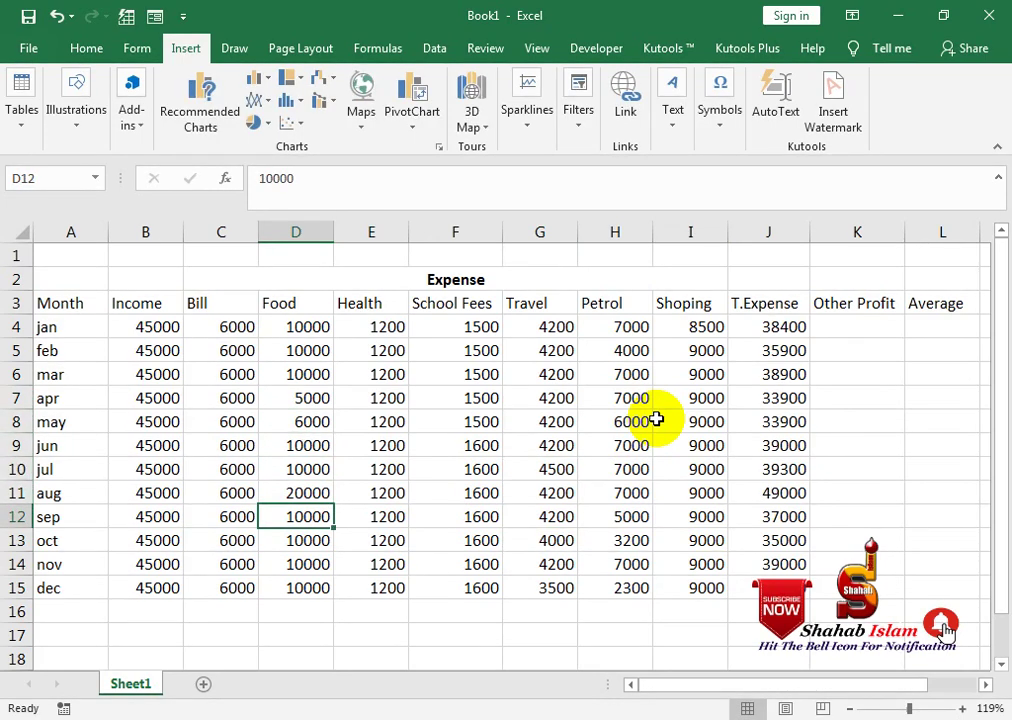
key("Up")
type("2")
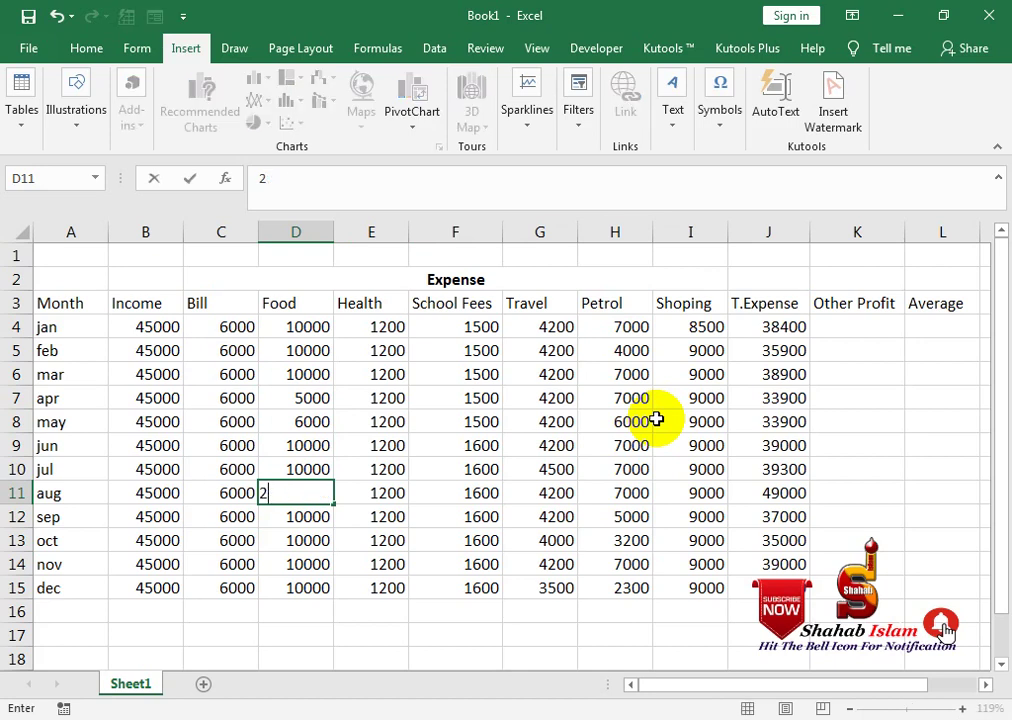
type("00")
key("Return")
key("Right")
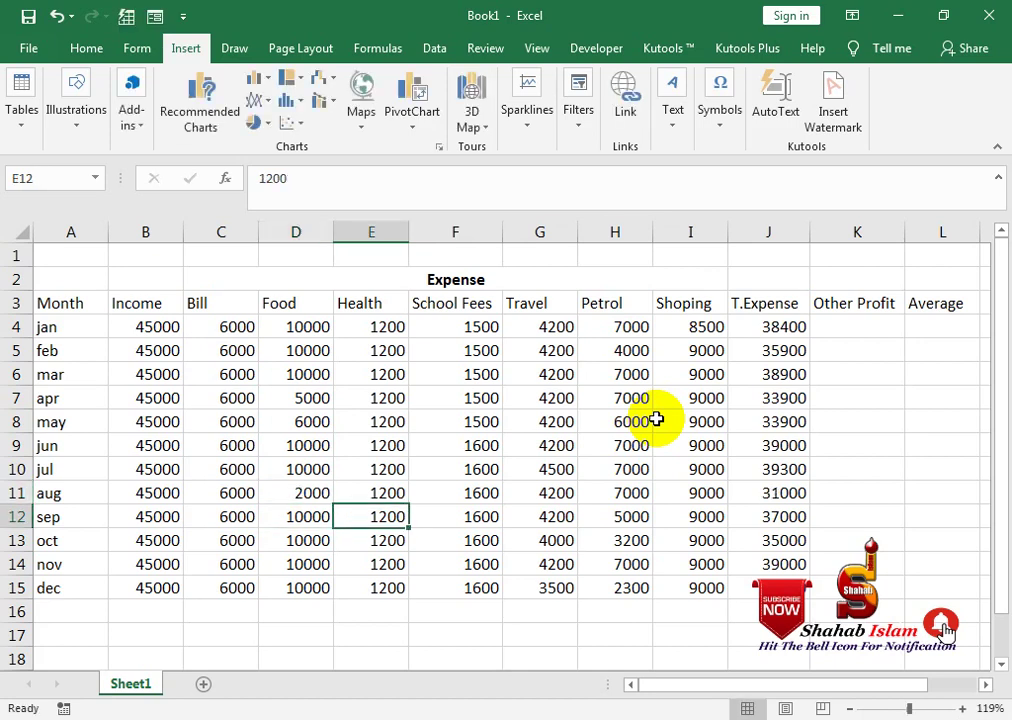
left_click(968, 414)
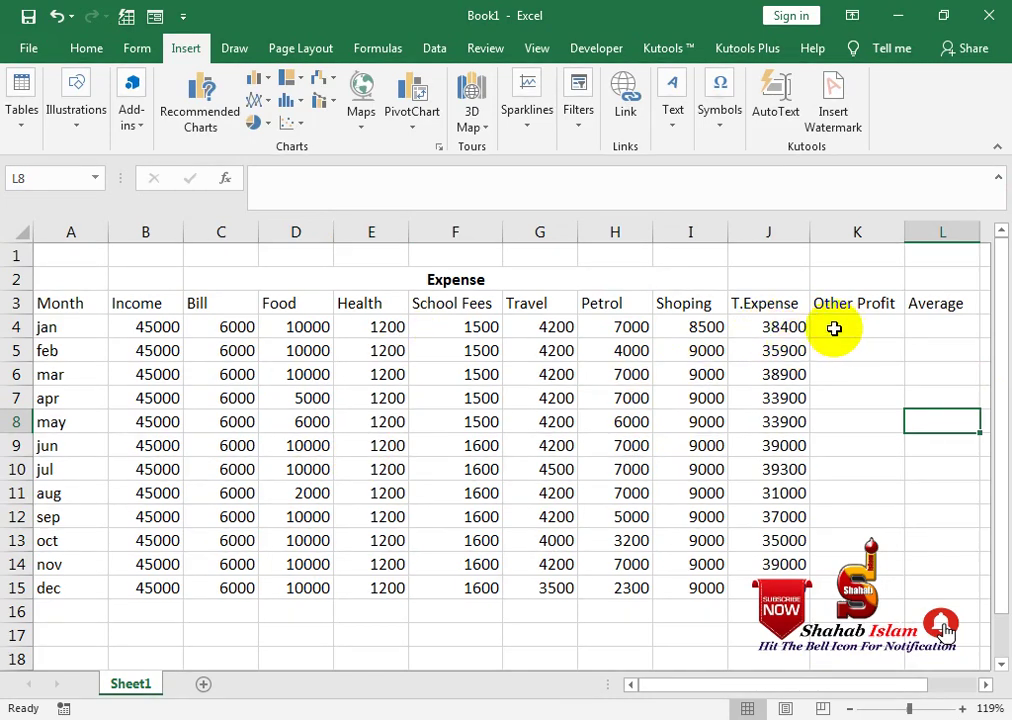
- Insert an empty column K before Other Profit and head it Net
left_click(840, 327)
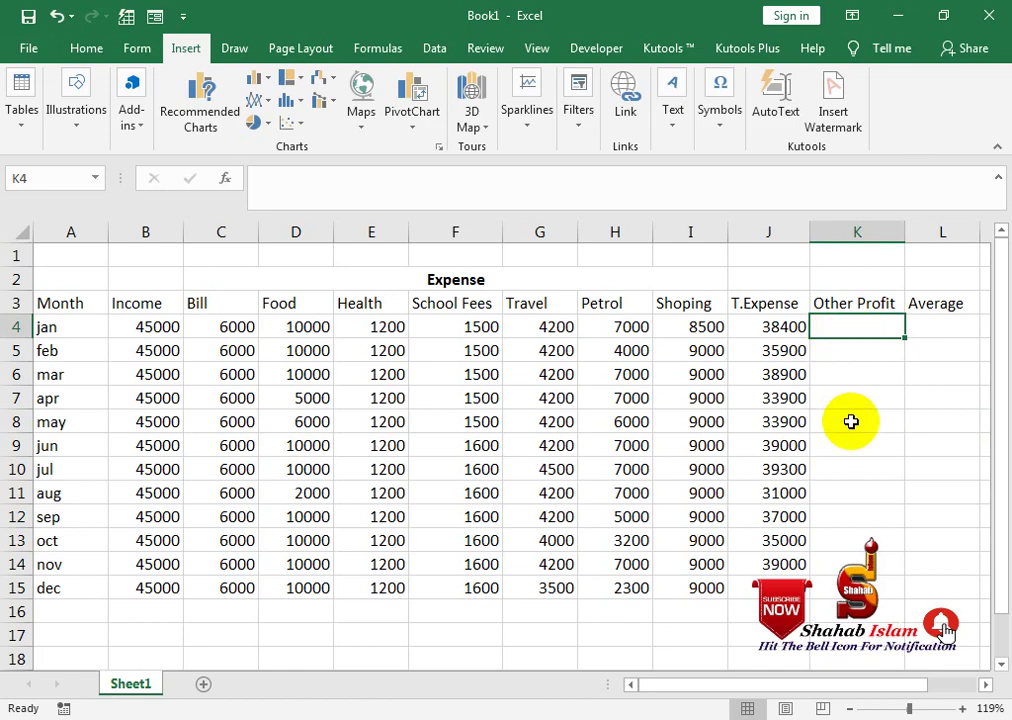
right_click(858, 231)
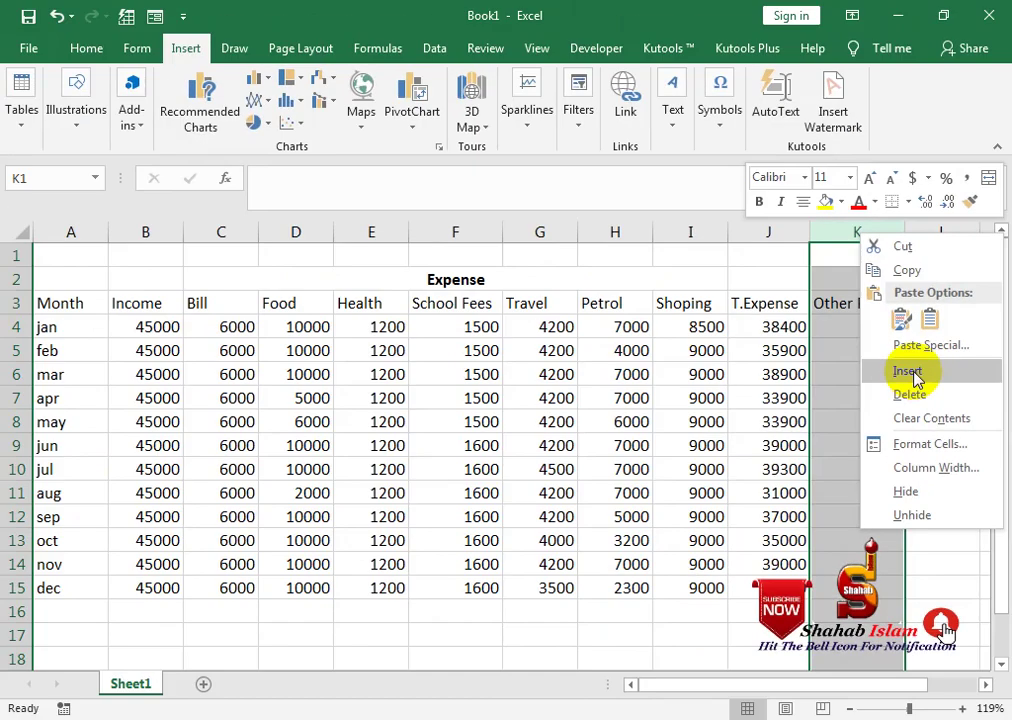
left_click(907, 371)
left_click(848, 303)
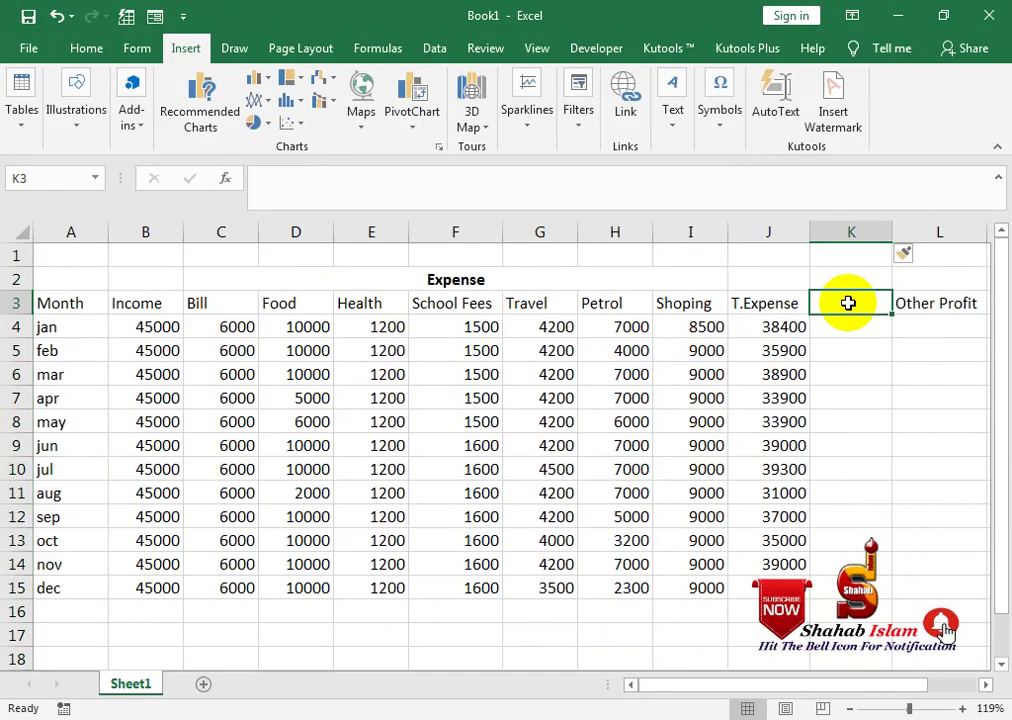
type("n")
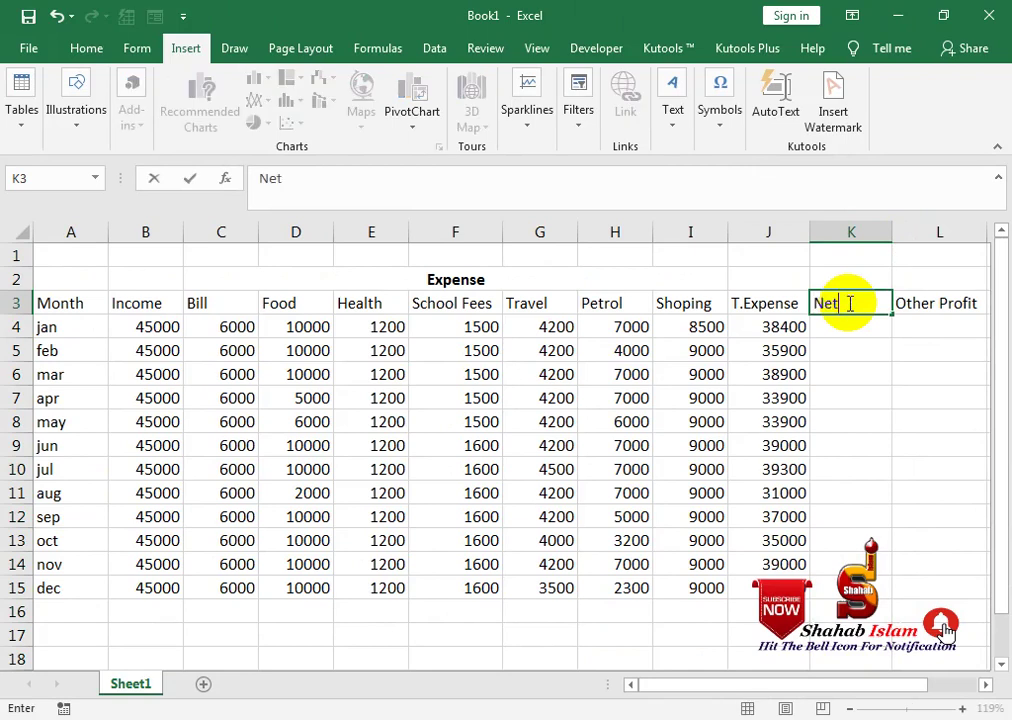
key("Return")
- Enter =B4-J4 in K4 for jan's net and fill it down to dec
type("=")
key("Left")
key("Left")
key("Left")
key("Left")
key("Left")
key("Left")
key("Left")
key("Left")
key("Left")
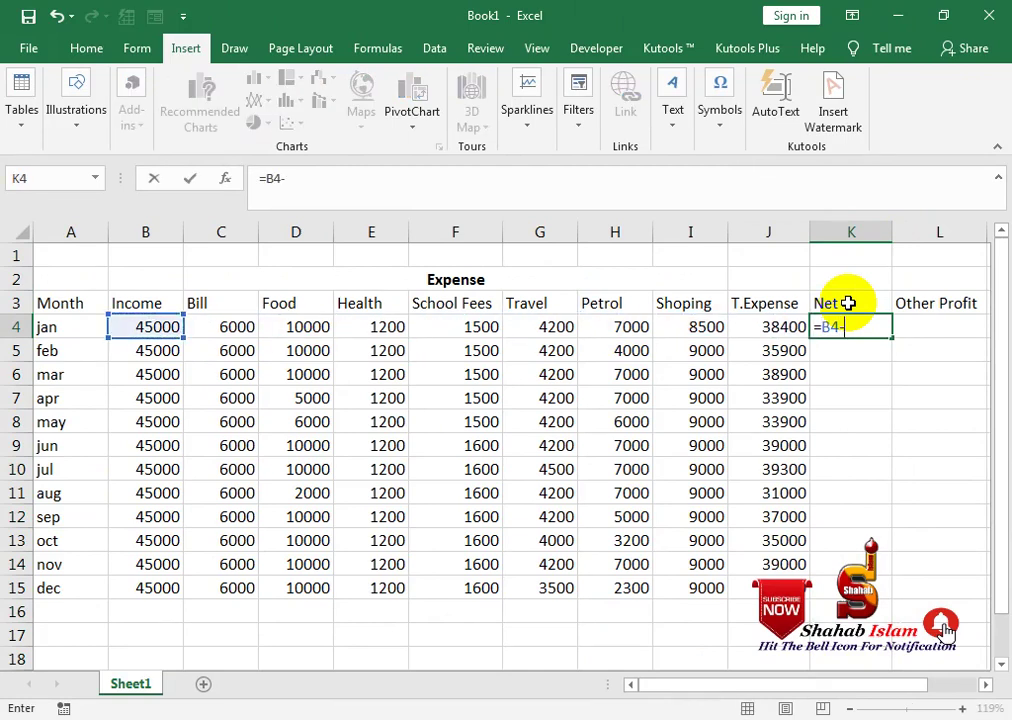
key("Left")
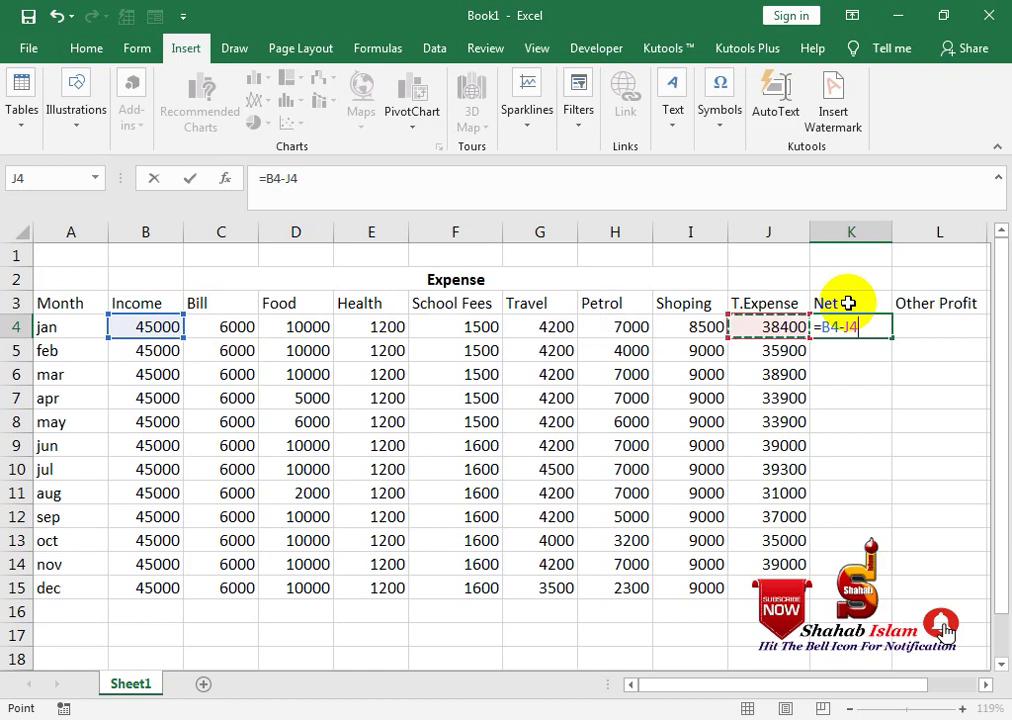
key("Return")
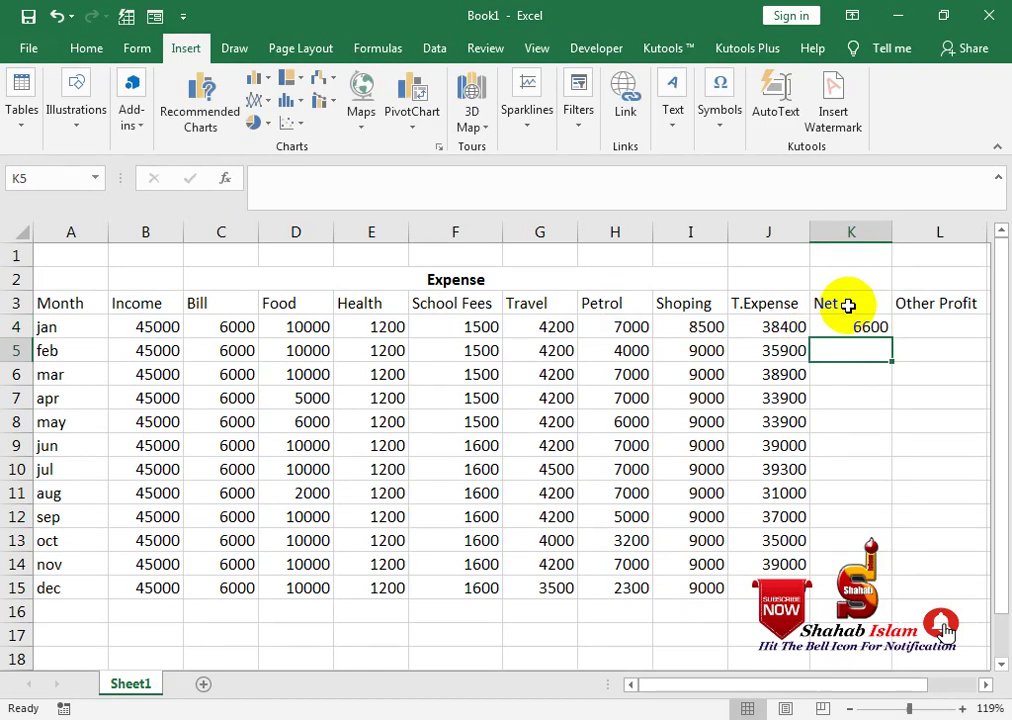
left_click(858, 329)
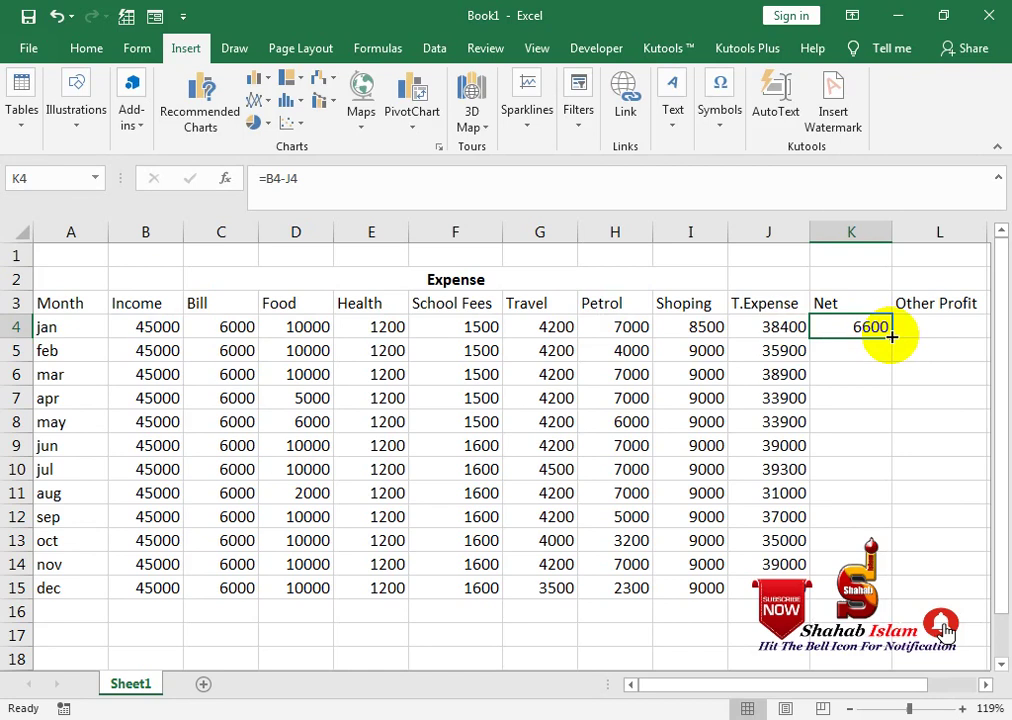
double_click(890, 336)
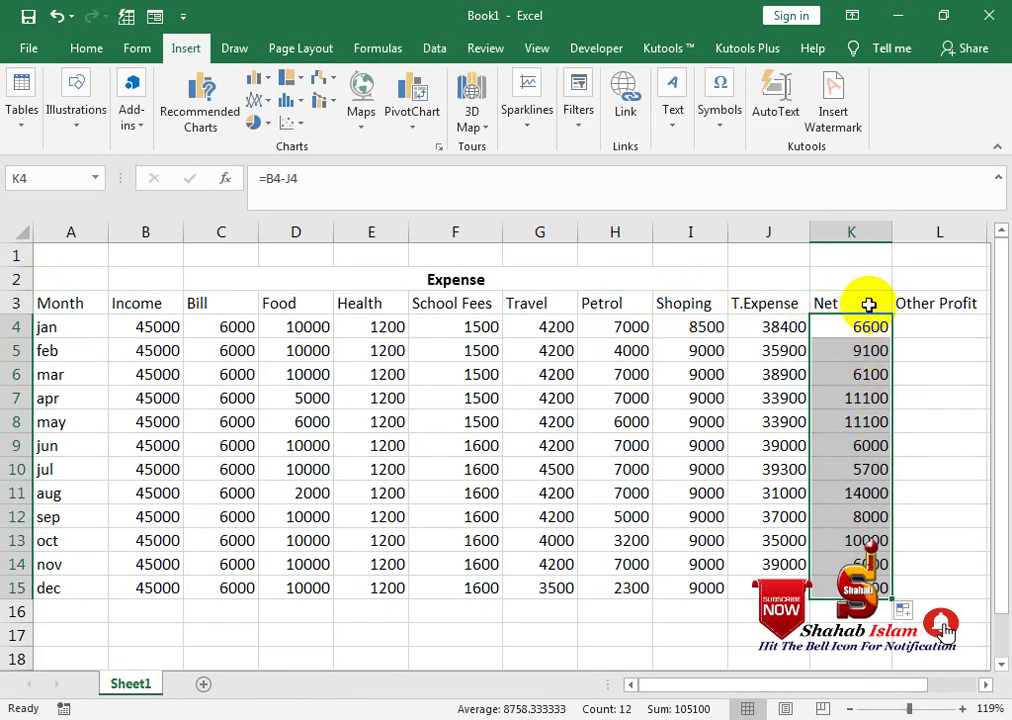
left_click(869, 305)
double_click(861, 305)
type("Saving")
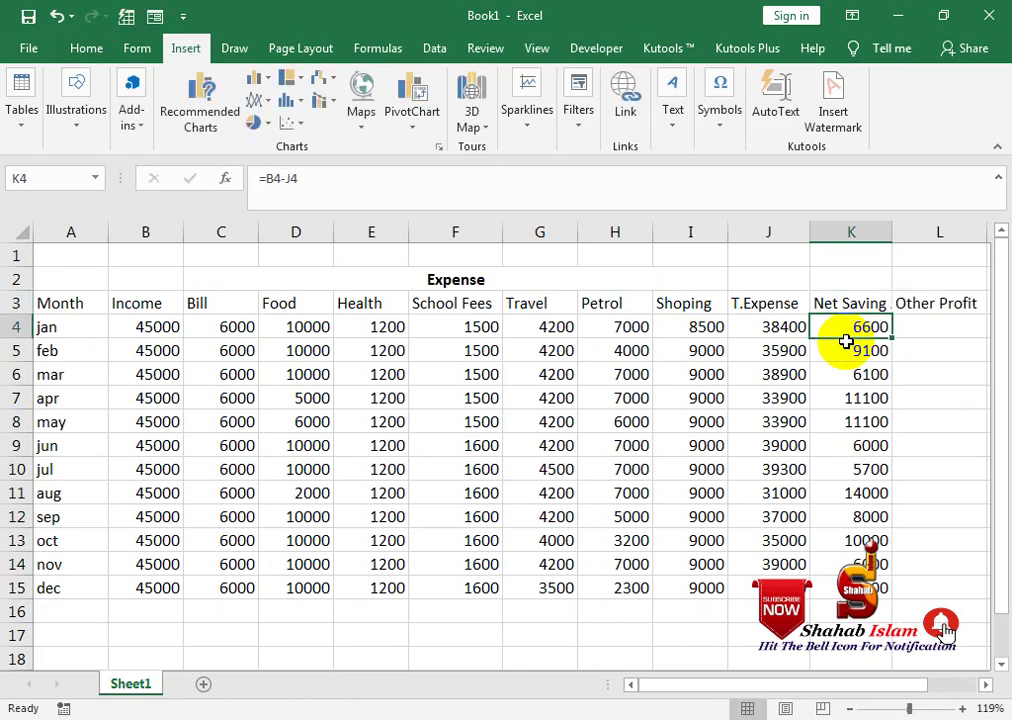
- Rename the K3 header to Net Saving Amount and wrap it onto two lines
left_click(845, 281)
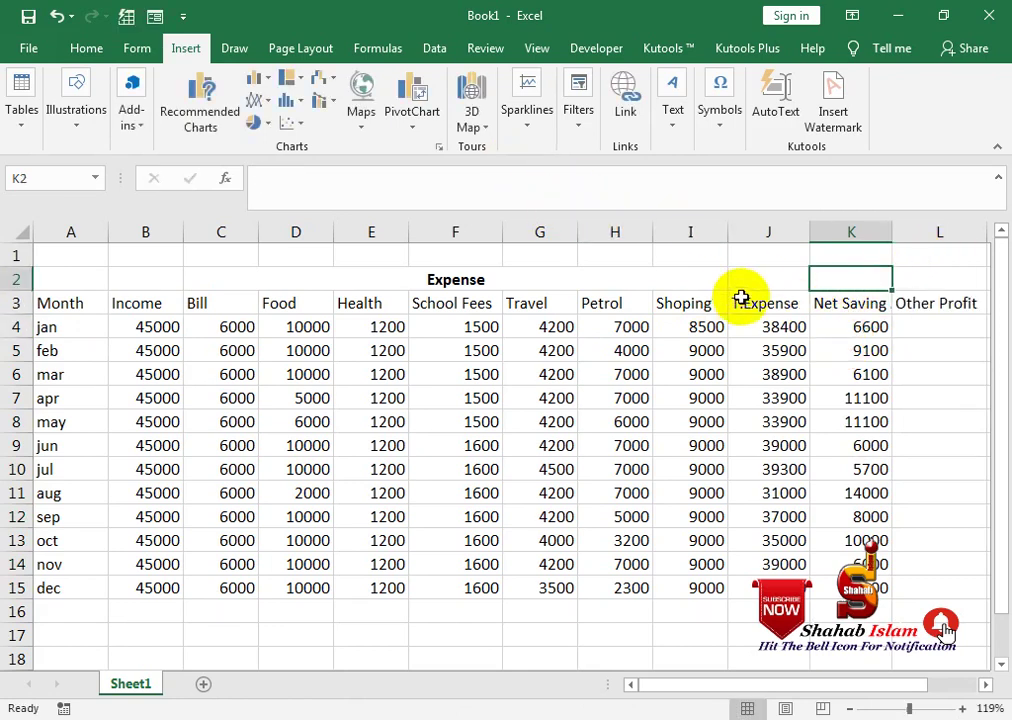
left_click(836, 308)
left_click(103, 60)
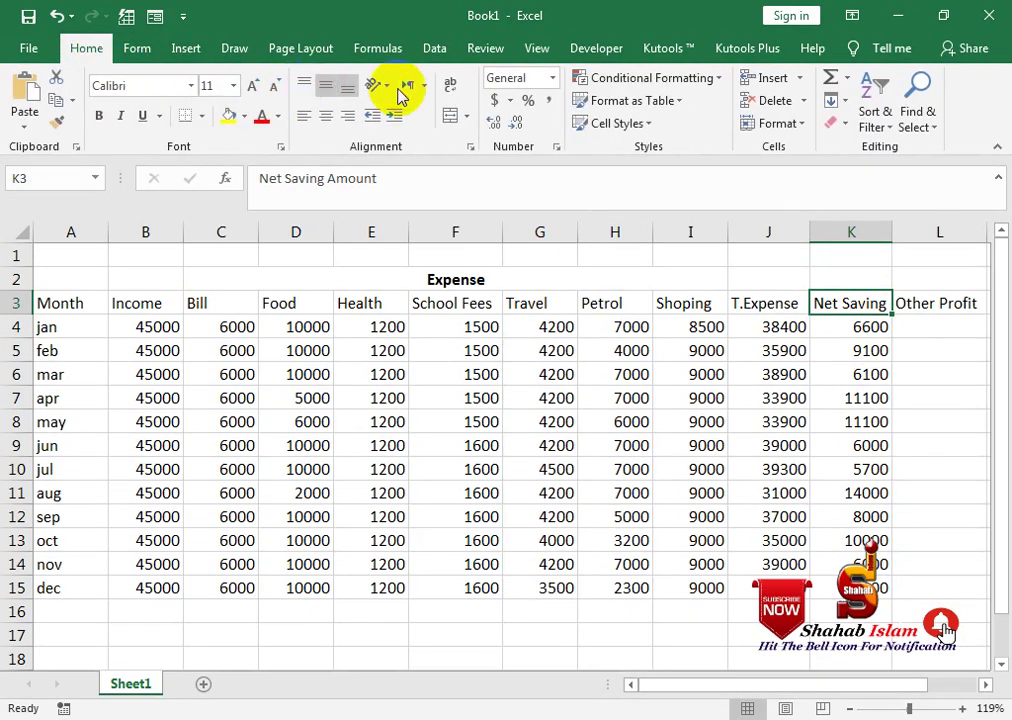
left_click(448, 93)
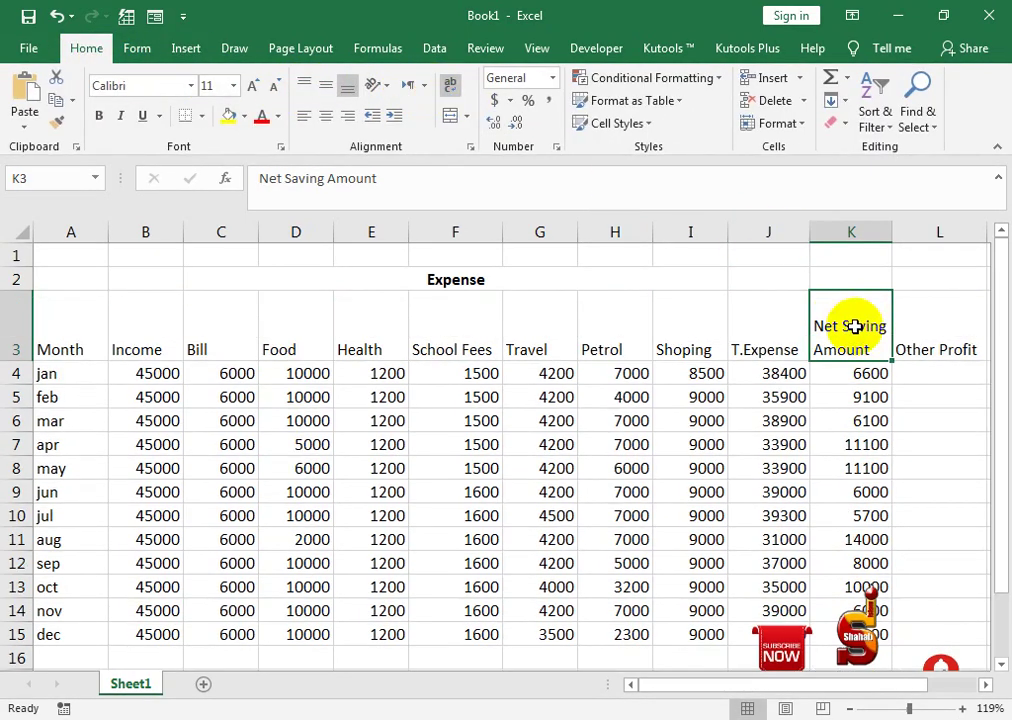
- Enter Other Profit values 500, 1500, 1000, 1000 for jan, mar, jul and oct
left_click(918, 345)
double_click(929, 373)
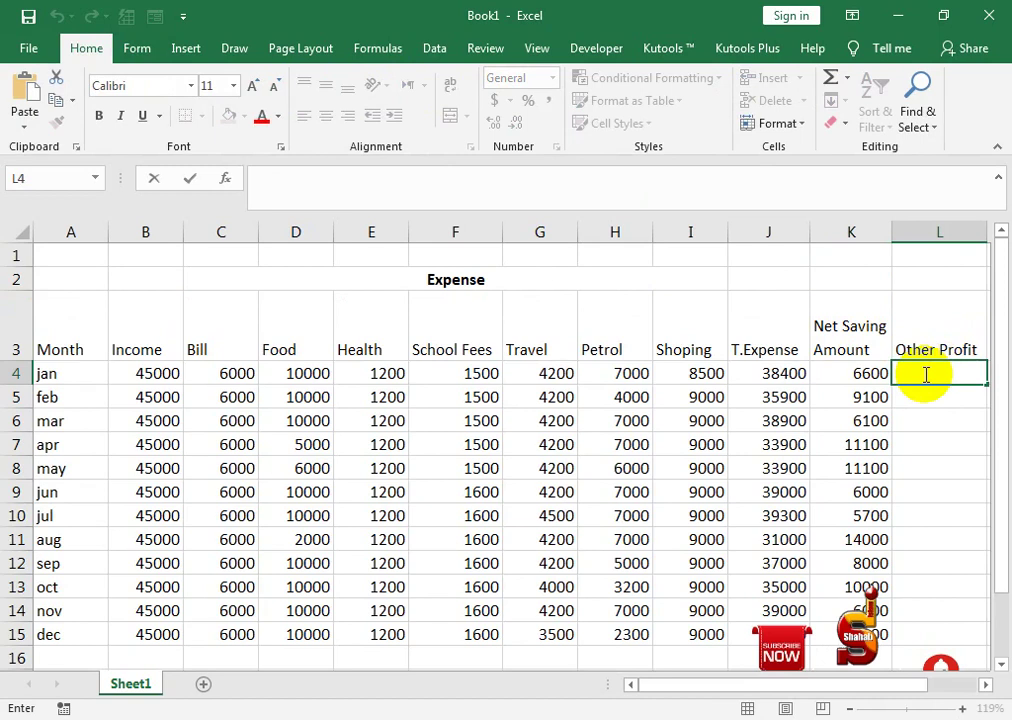
type("500")
key("Return")
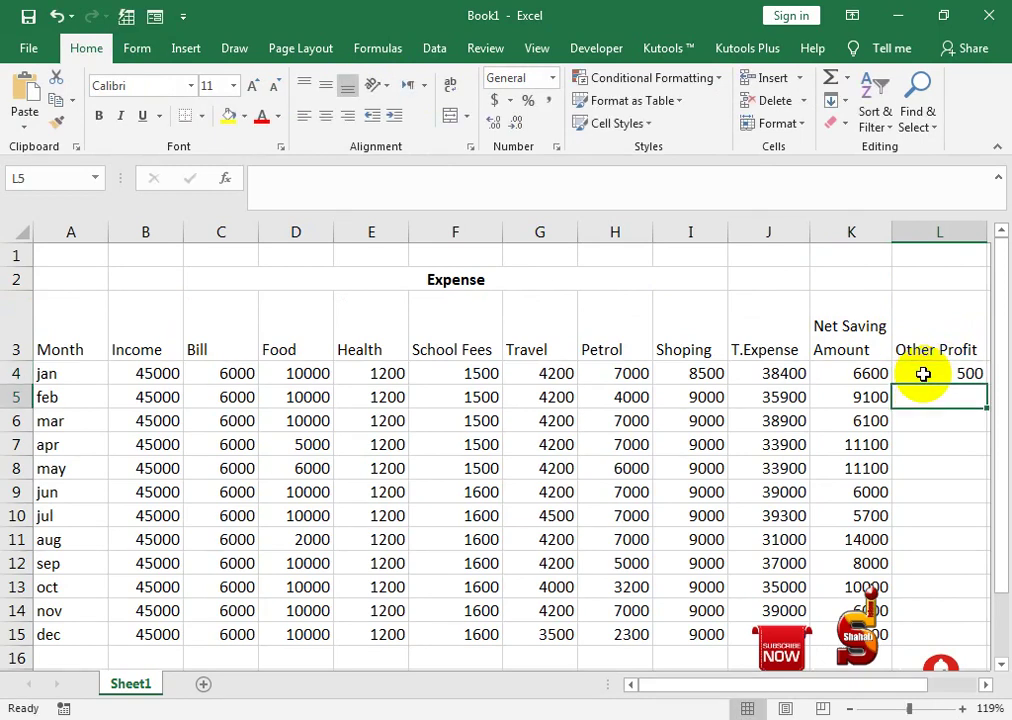
key("Return")
type("500")
key("Return")
key("Down")
key("Down")
key("Down")
type("1")
key("Return")
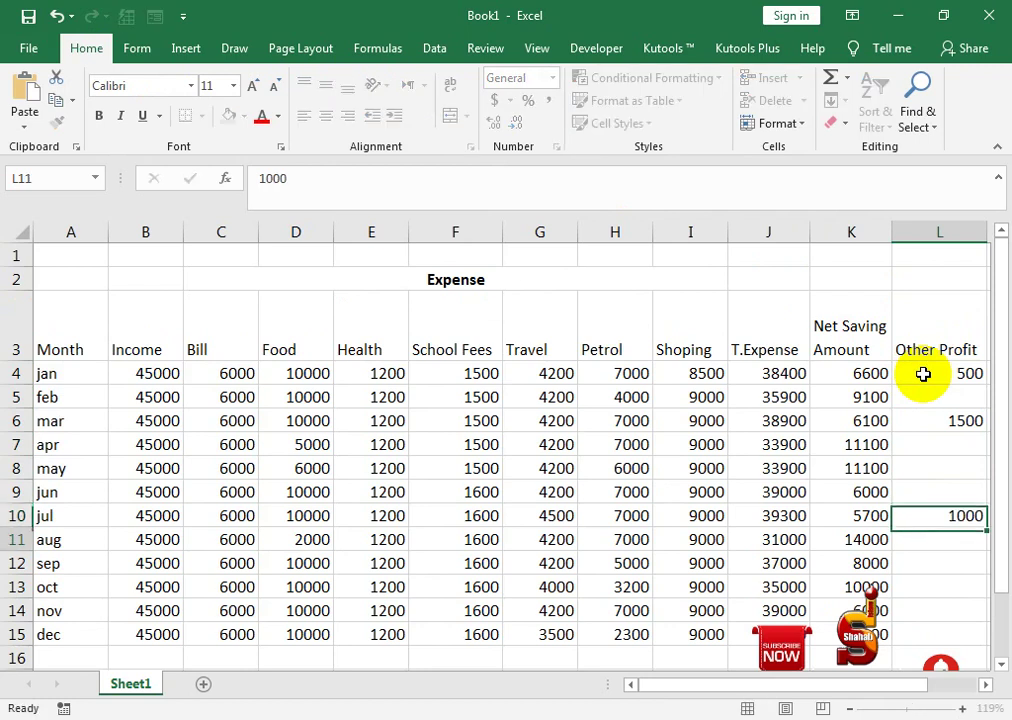
key("Down")
key("Down")
type("10")
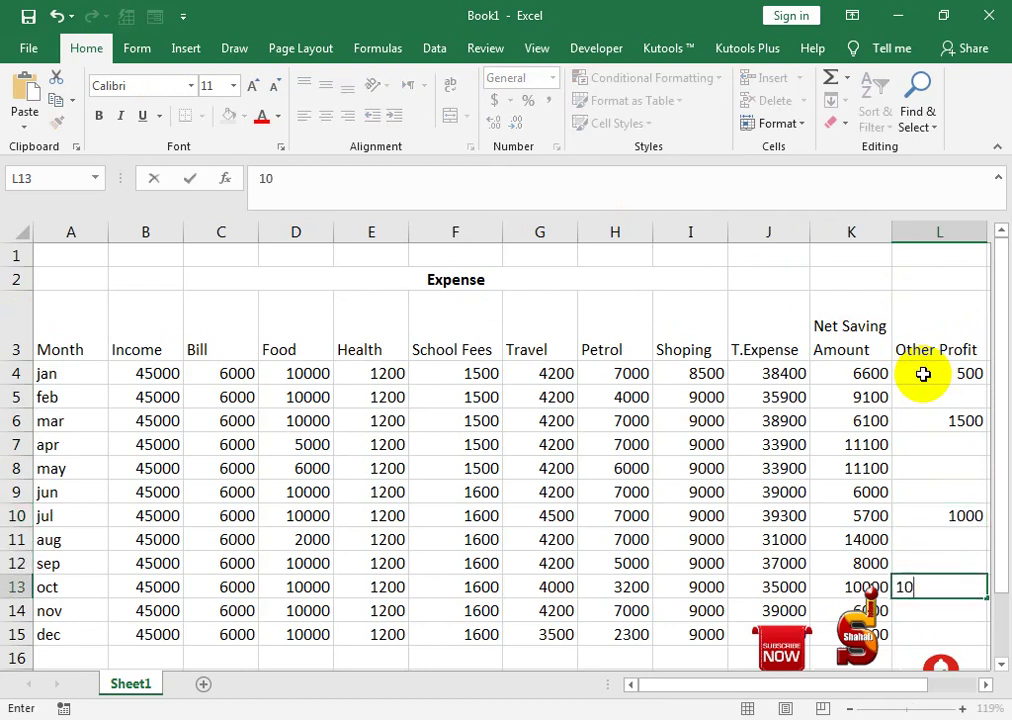
type("00")
key("Return")
key("Right")
key("Up")
key("Up")
key("Up")
key("Up")
key("Up")
key("Up")
key("Up")
key("Up")
key("Up")
key("Up")
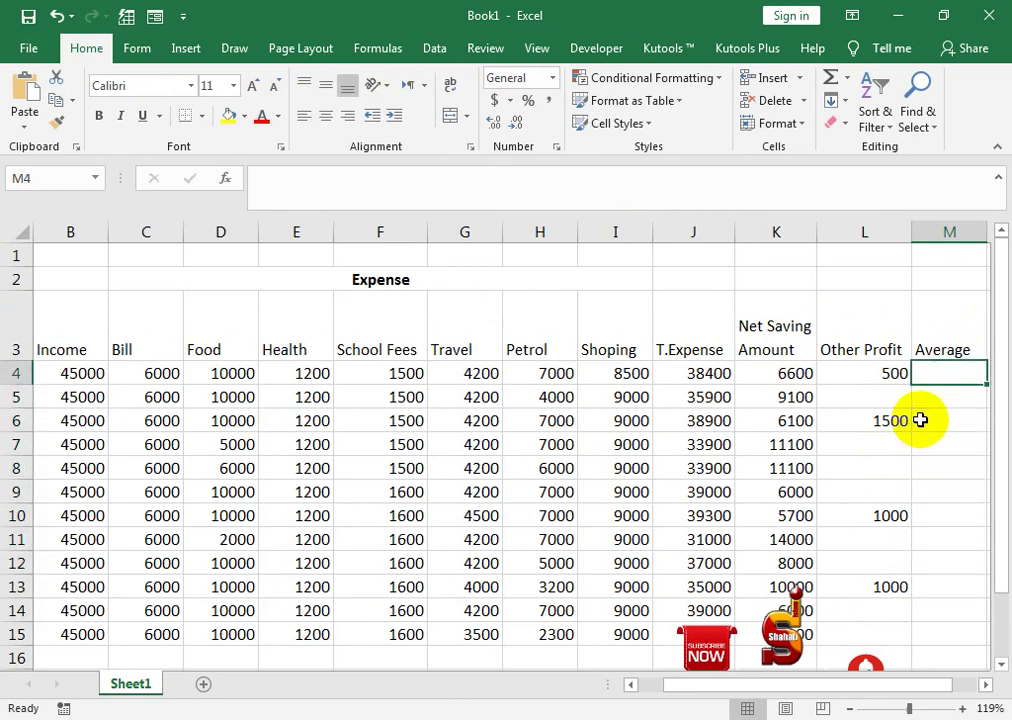
- Enter an =AVERAGE() formula in M4 averaging jan's expenses starting from Bill (C4)
type("=av")
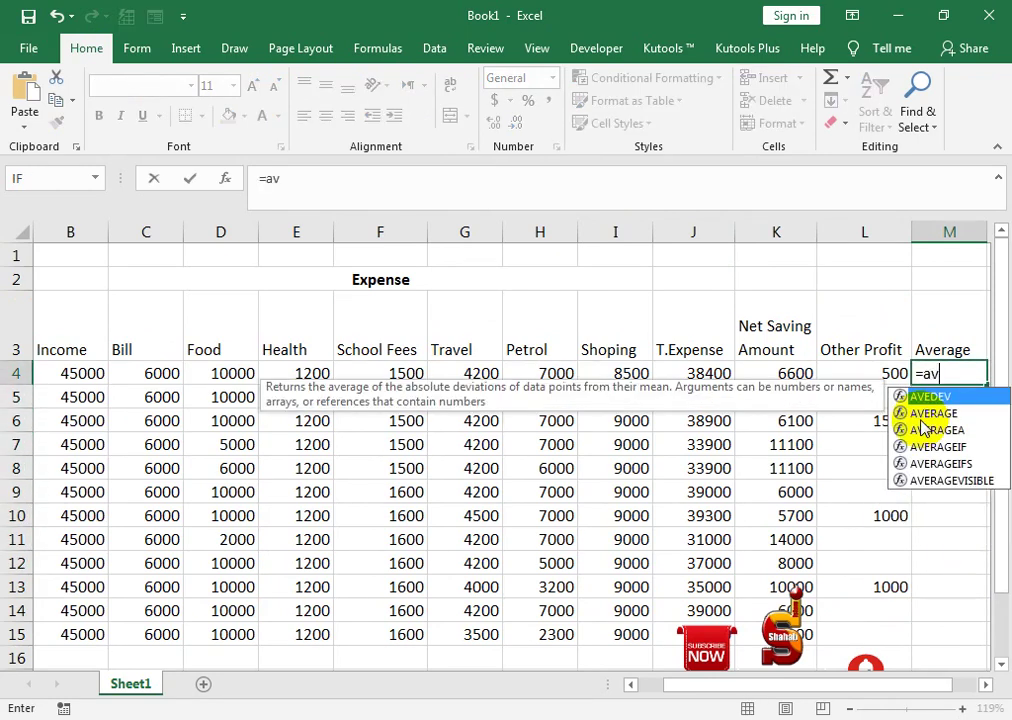
type("erage(")
key("Left")
key("Left")
key("Left")
key("shift+Left")
key("Left")
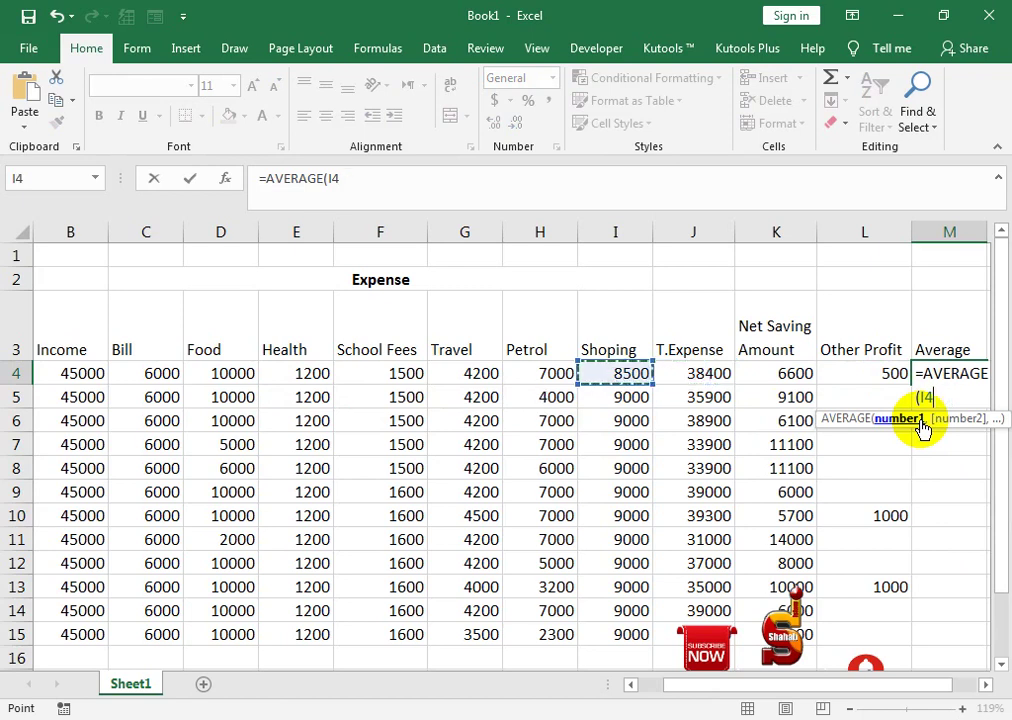
key("shift+Left")
key("shift+Left")
key("shift+Left")
key("shift+Left")
key("shift+Left")
key("shift+Left")
key("shift+Left")
key("shift+Right")
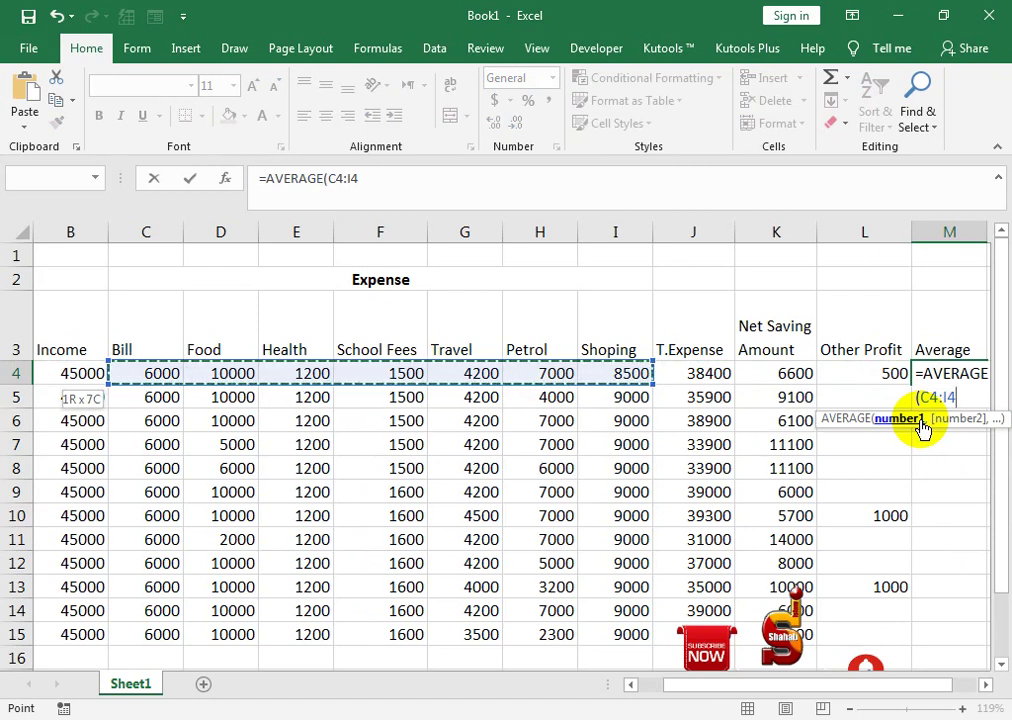
type(")")
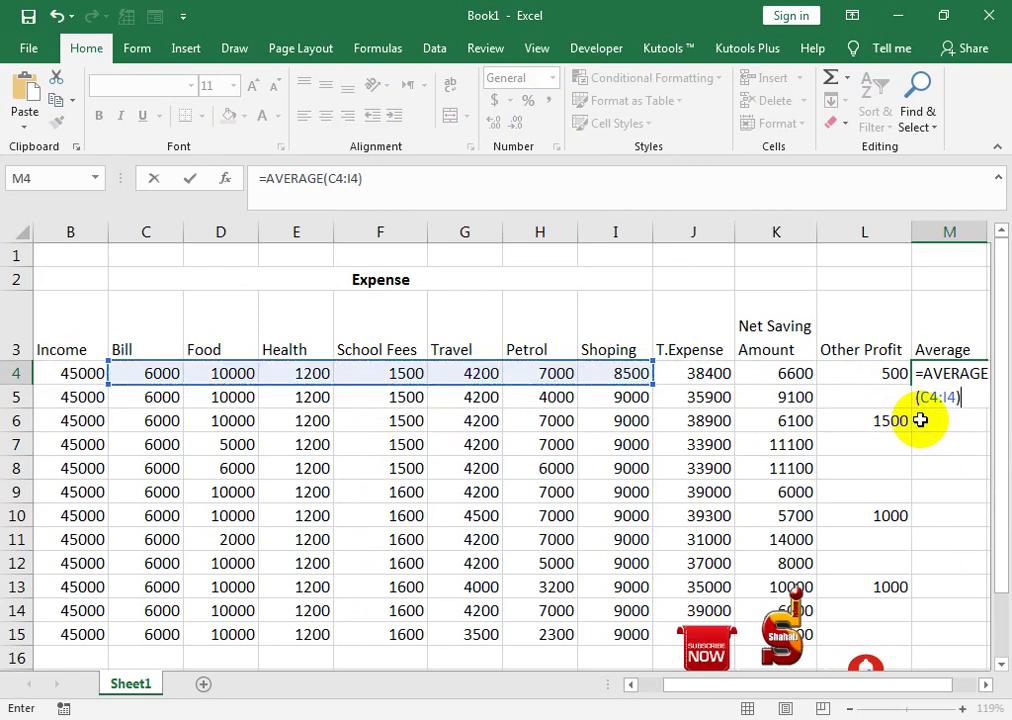
key("Return")
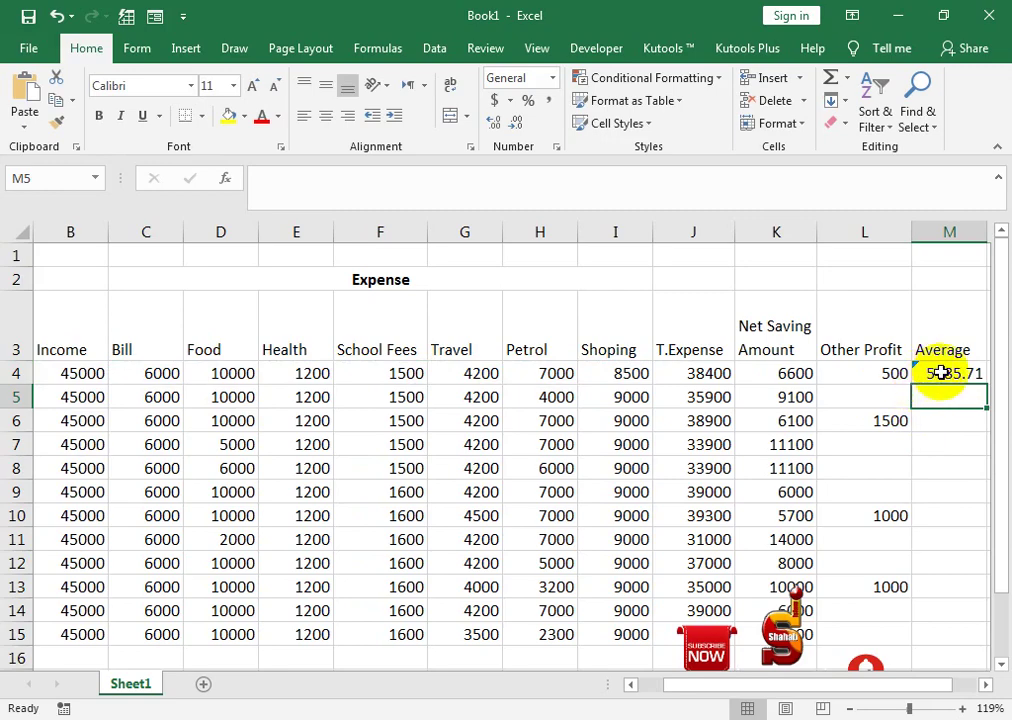
- Fill the average formula down to dec and dismiss the omitted-cells warning
left_click(948, 374)
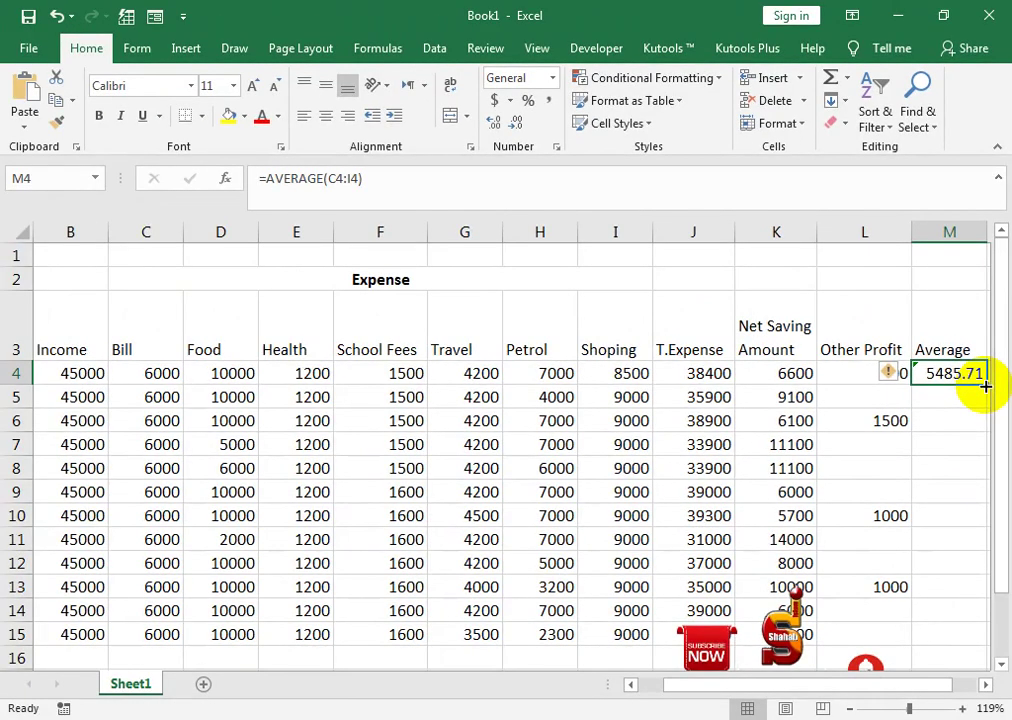
left_click_drag(985, 386, 985, 390)
double_click(985, 388)
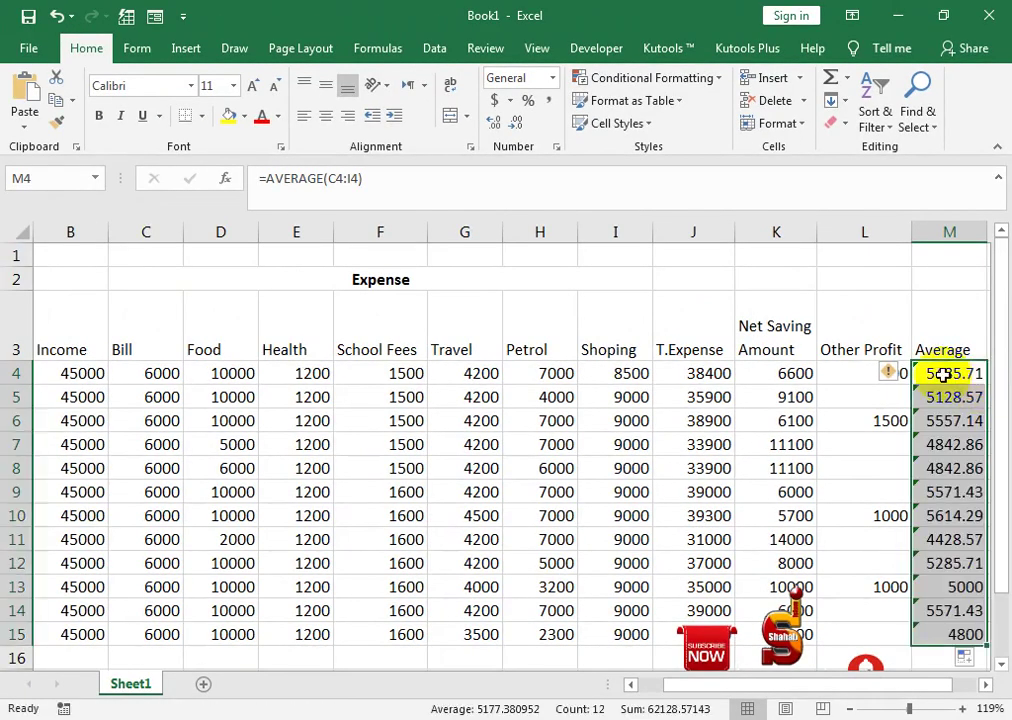
left_click(890, 373)
left_click(866, 472)
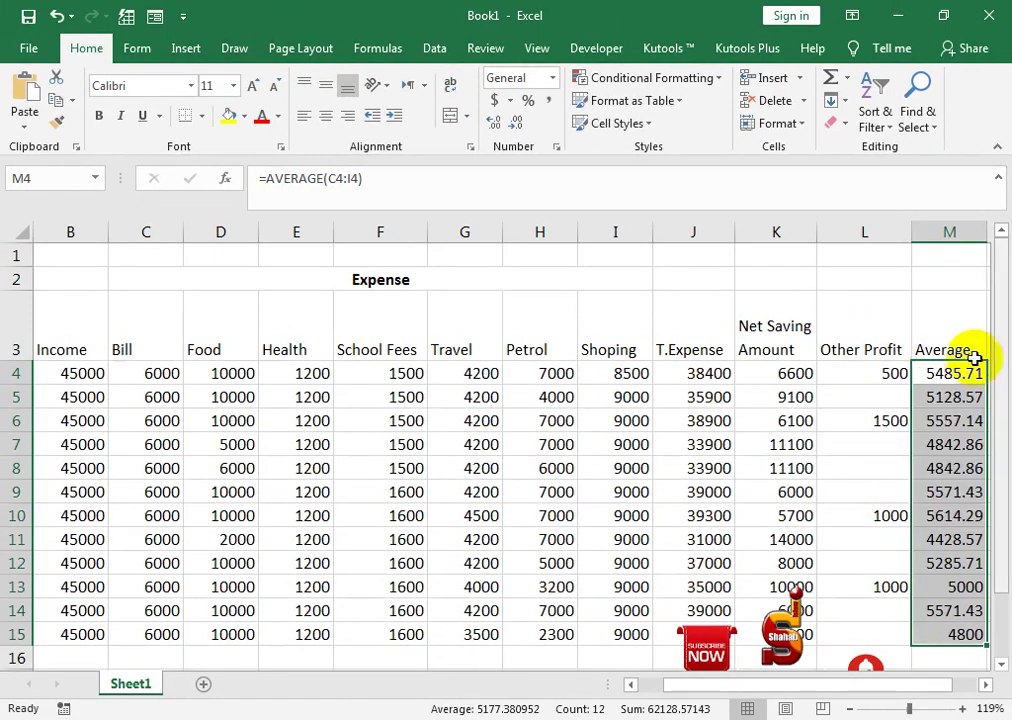
left_click(950, 350)
double_click(929, 377)
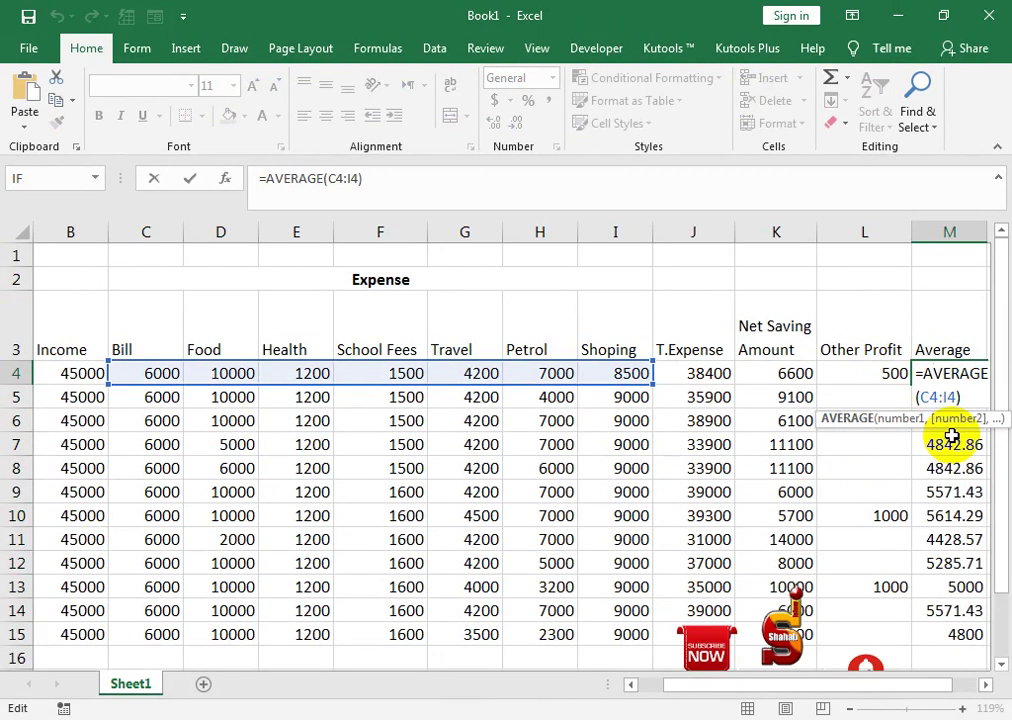
key("Return")
- Rename the M3 header to Average Expense and wrap it onto two lines
left_click(958, 348)
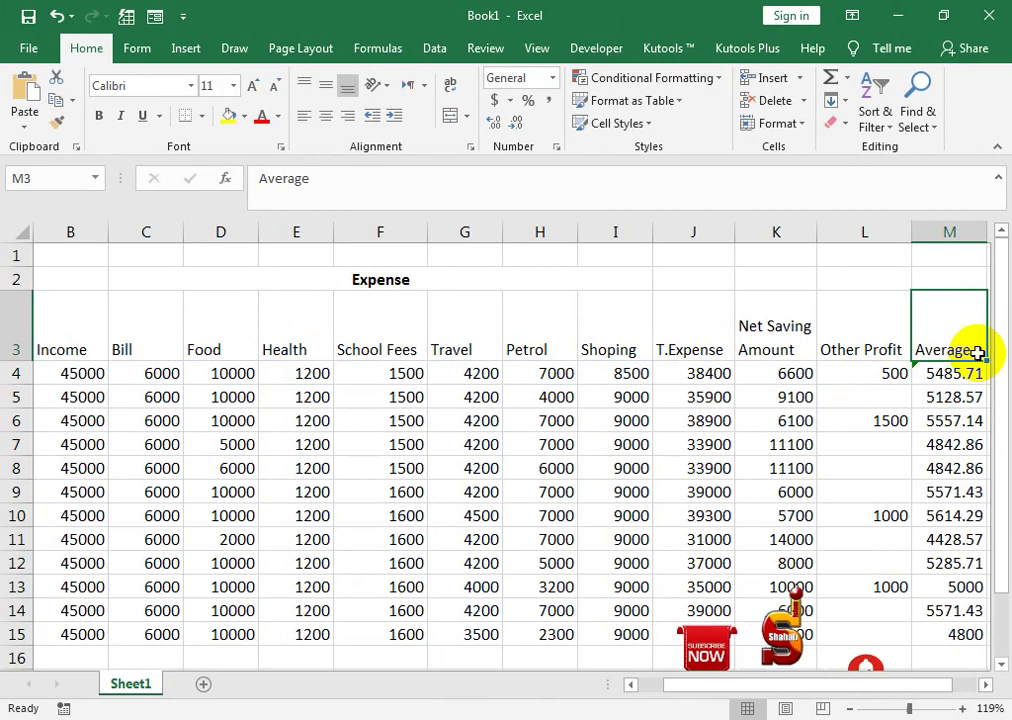
double_click(976, 352)
type("Expense")
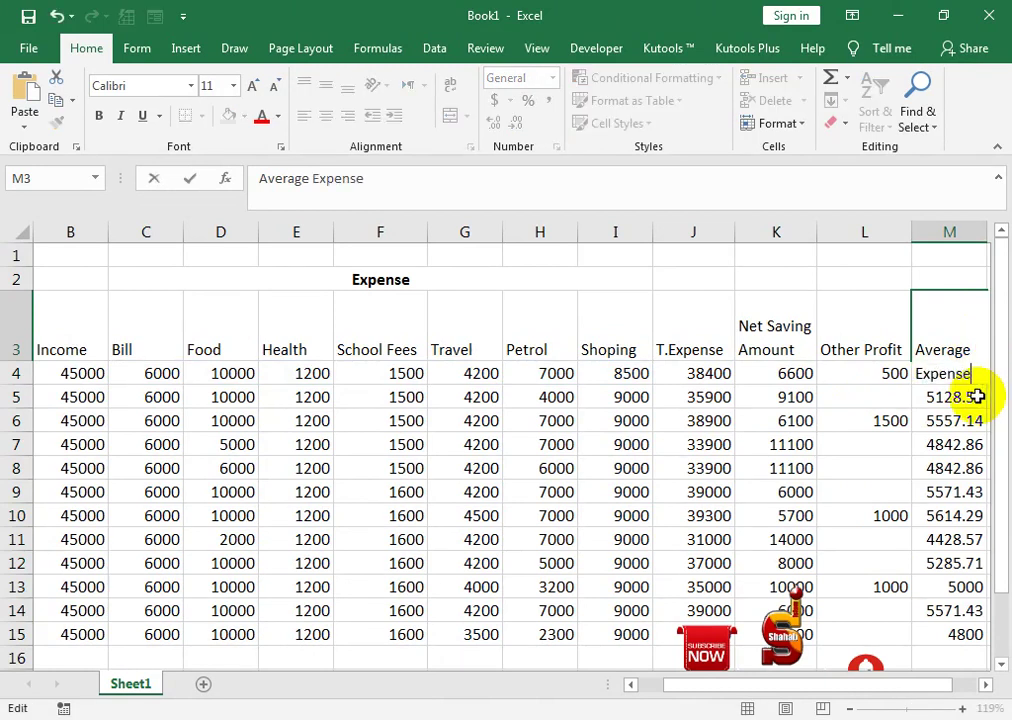
key("Return")
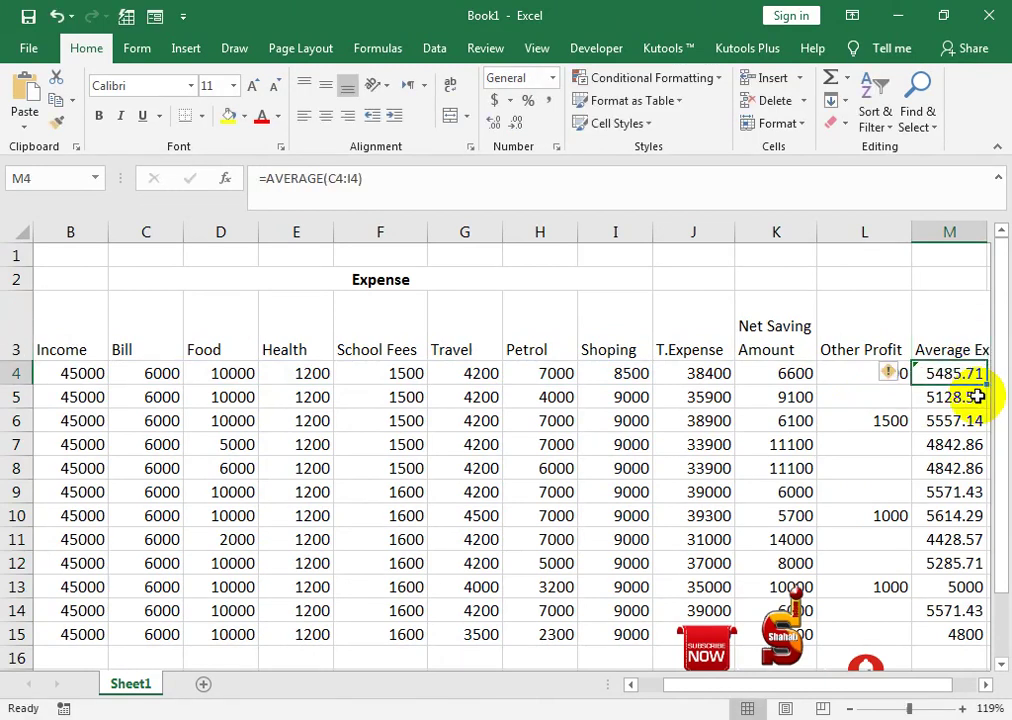
left_click(958, 350)
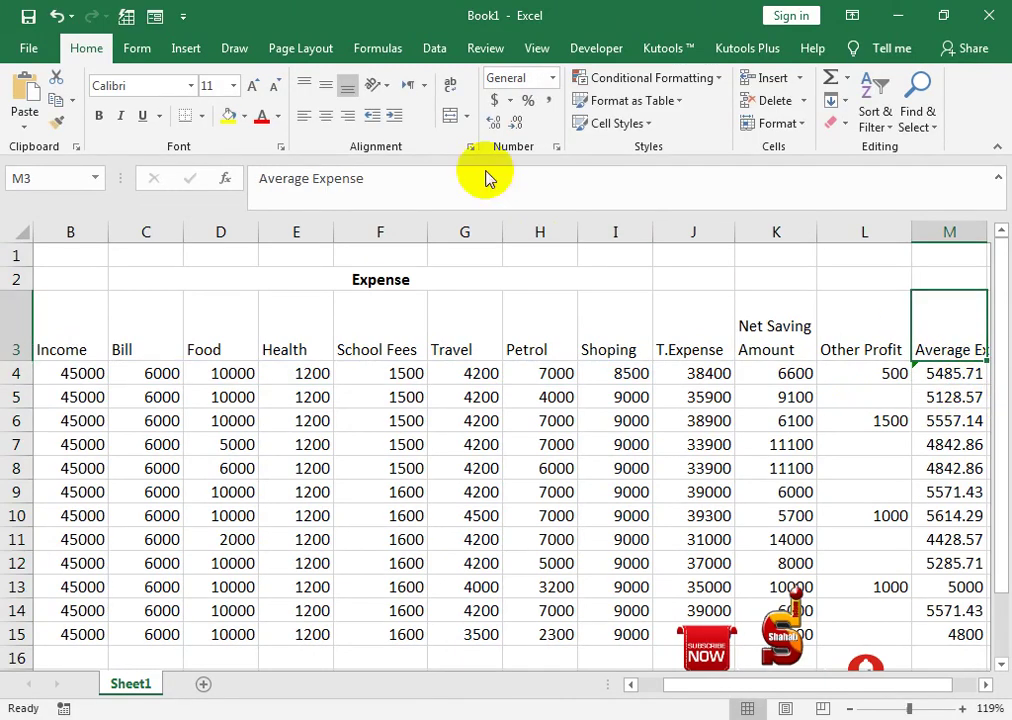
left_click(450, 86)
- Make the row-3 headers from Month to Average Expense bold and centred both ways
left_click_drag(946, 316, 68, 316)
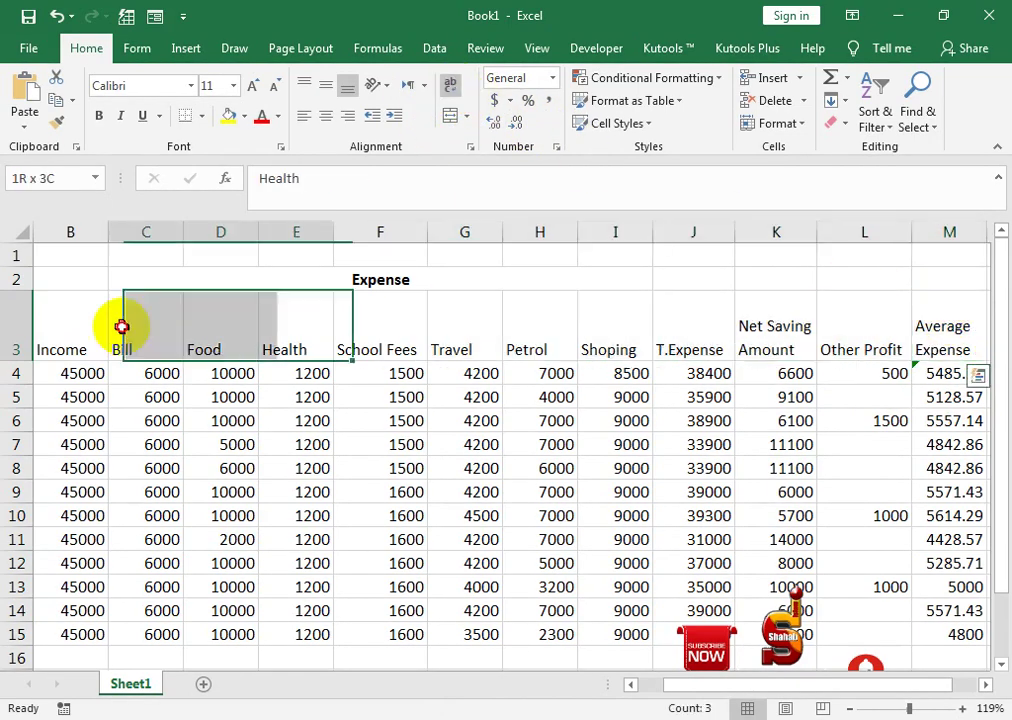
left_click(70, 320)
key("ctrl+shift+Right")
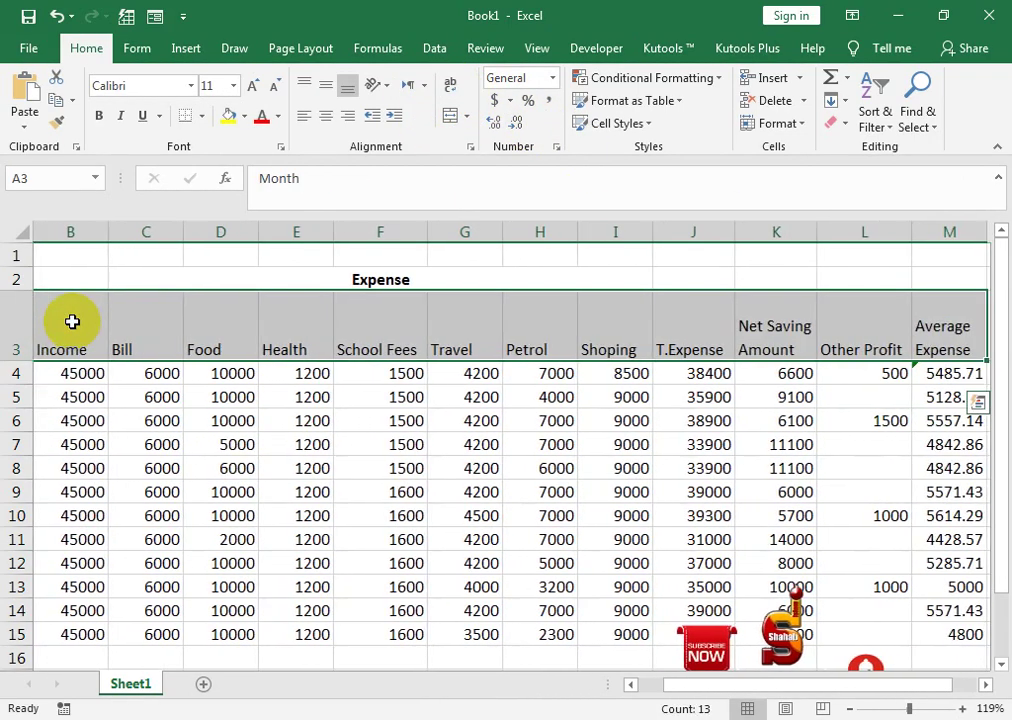
left_click(325, 116)
left_click(327, 88)
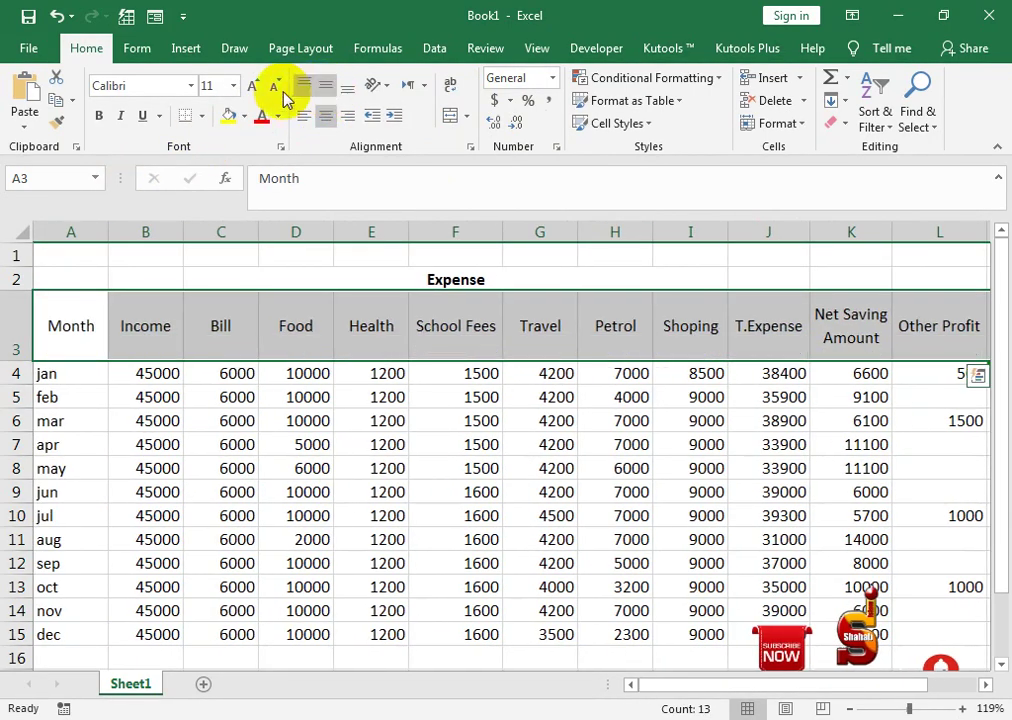
left_click(98, 116)
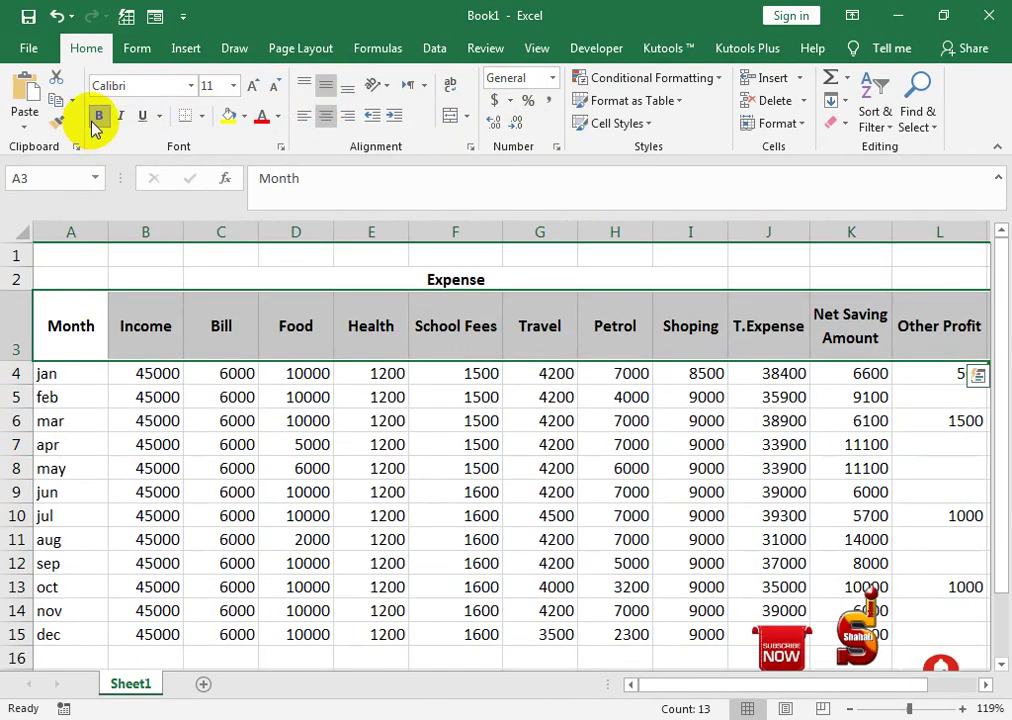
left_click(150, 335)
- Start typing the Total header in the empty cell N3
left_click_drag(939, 444, 1000, 436)
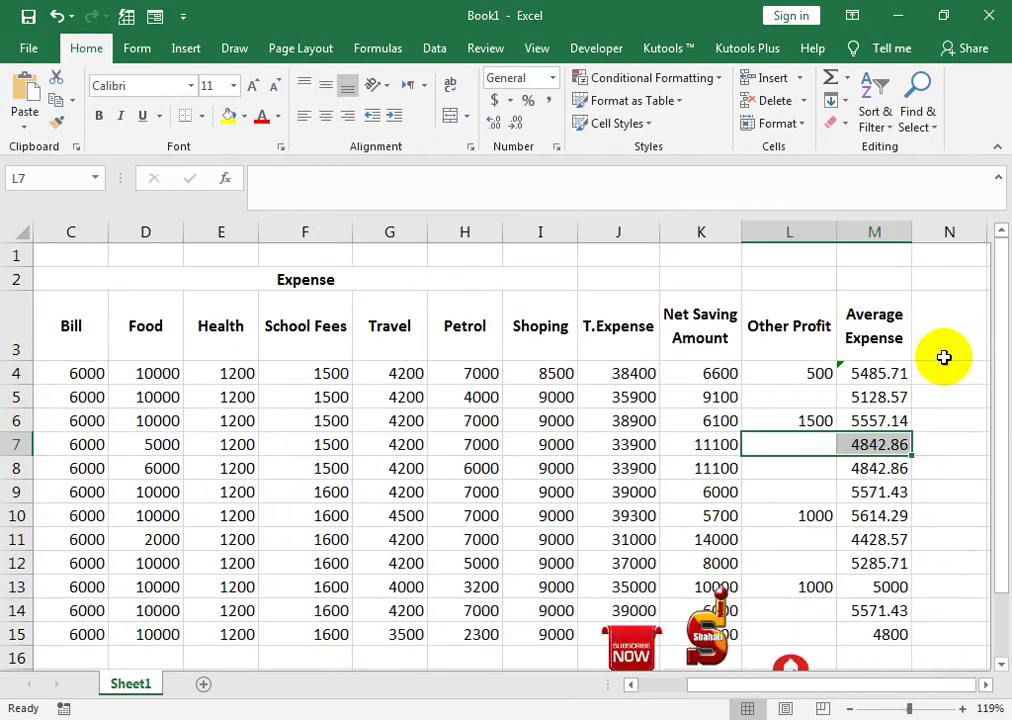
left_click(949, 327)
type("Total Amou")
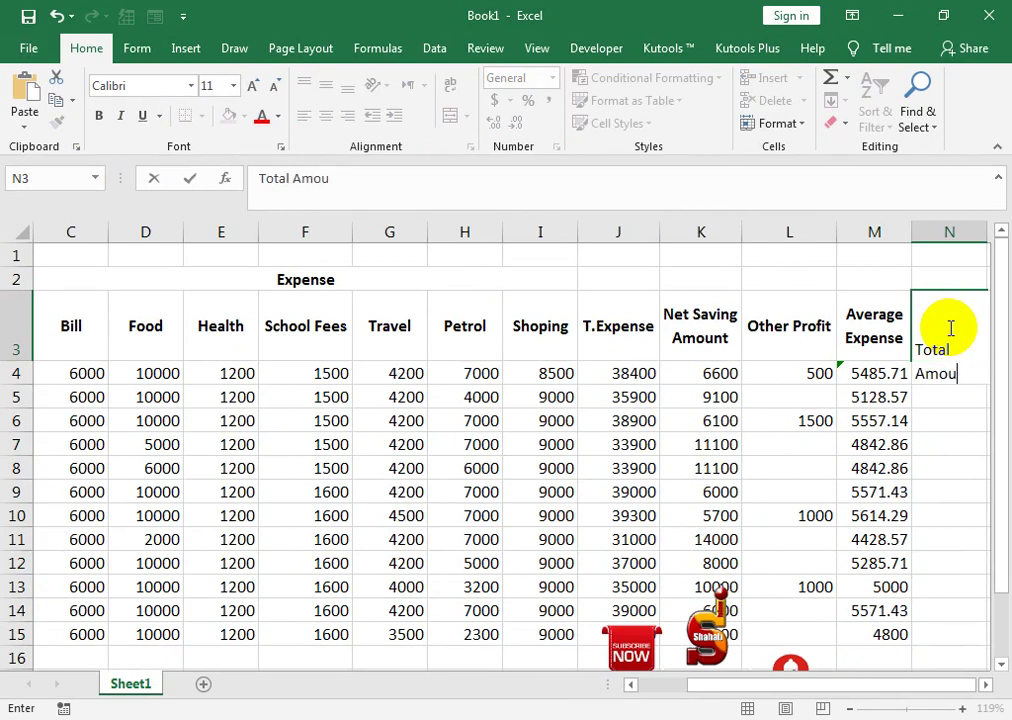
type("t")
- Head N3 Total Amount and fill =K4+L4 down through row 15
key("Return")
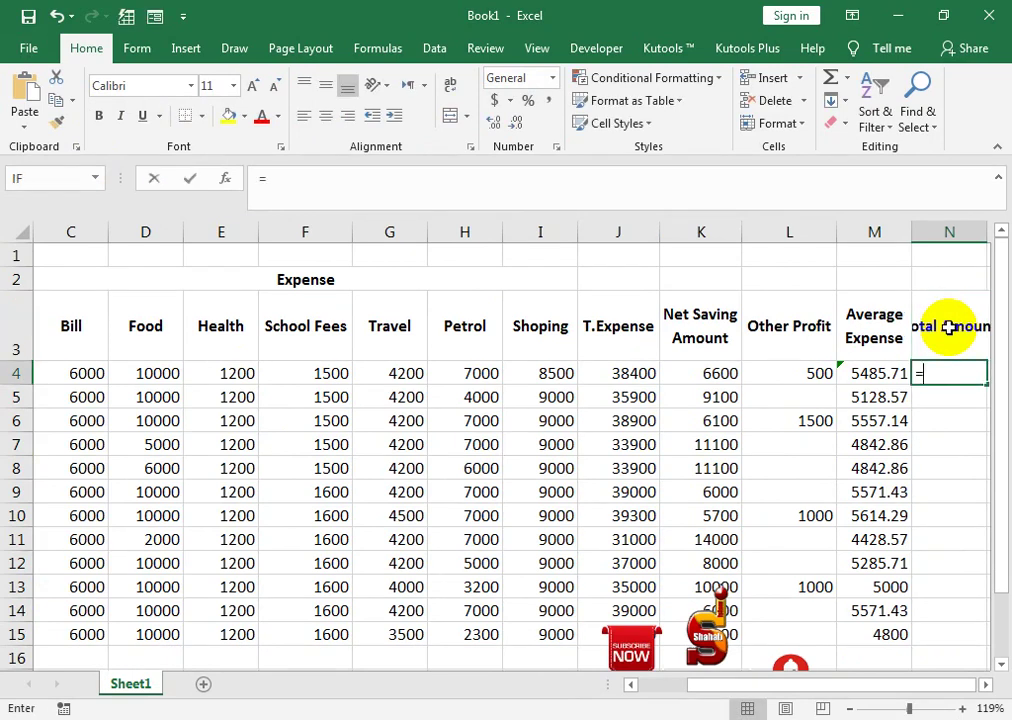
key("Left")
key("Left")
key("Left")
key("Left")
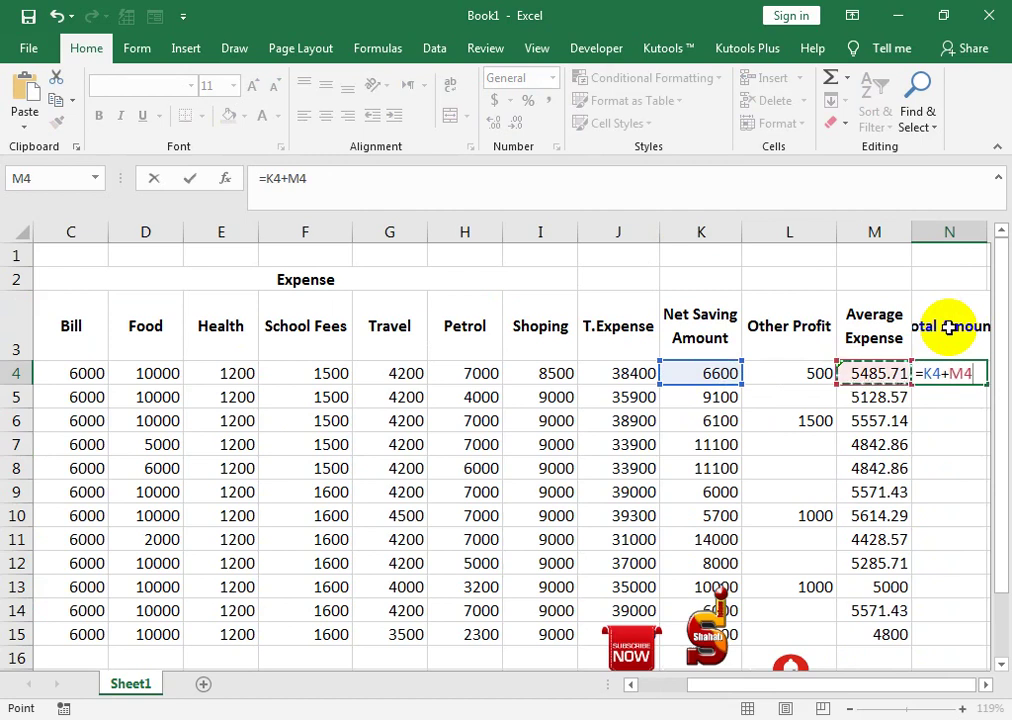
key("Left")
key("Return")
key("Up")
key("shift+Down")
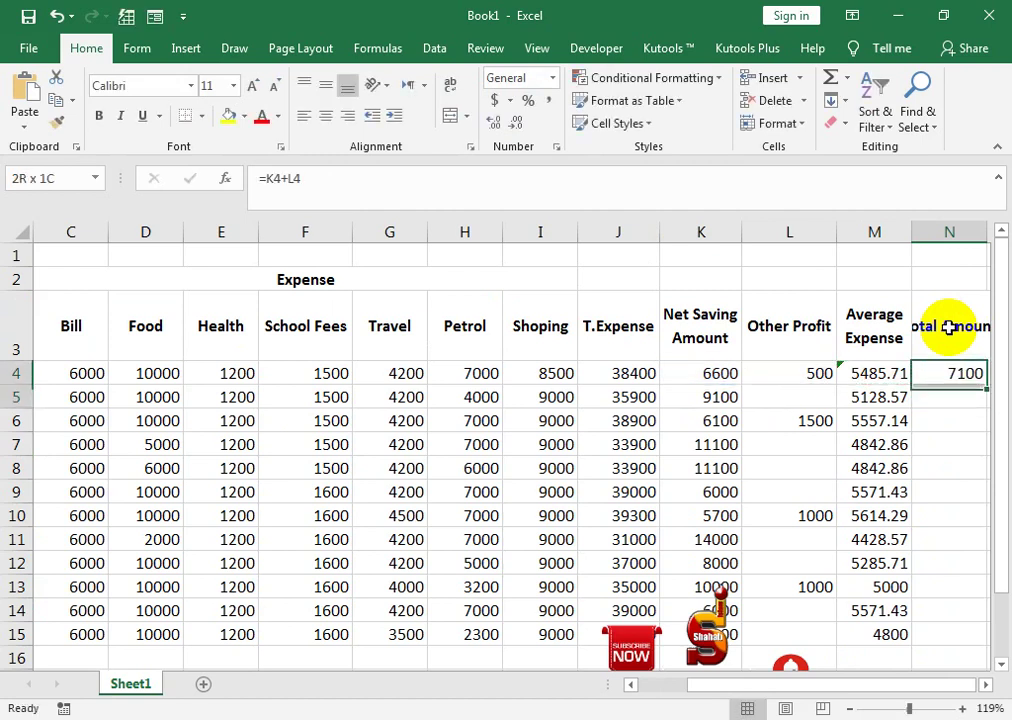
key("shift+Down")
key("shift+Down")
key("shift+Down")
key("shift+Down")
key("shift+Down")
key("shift+Down")
key("shift+Down")
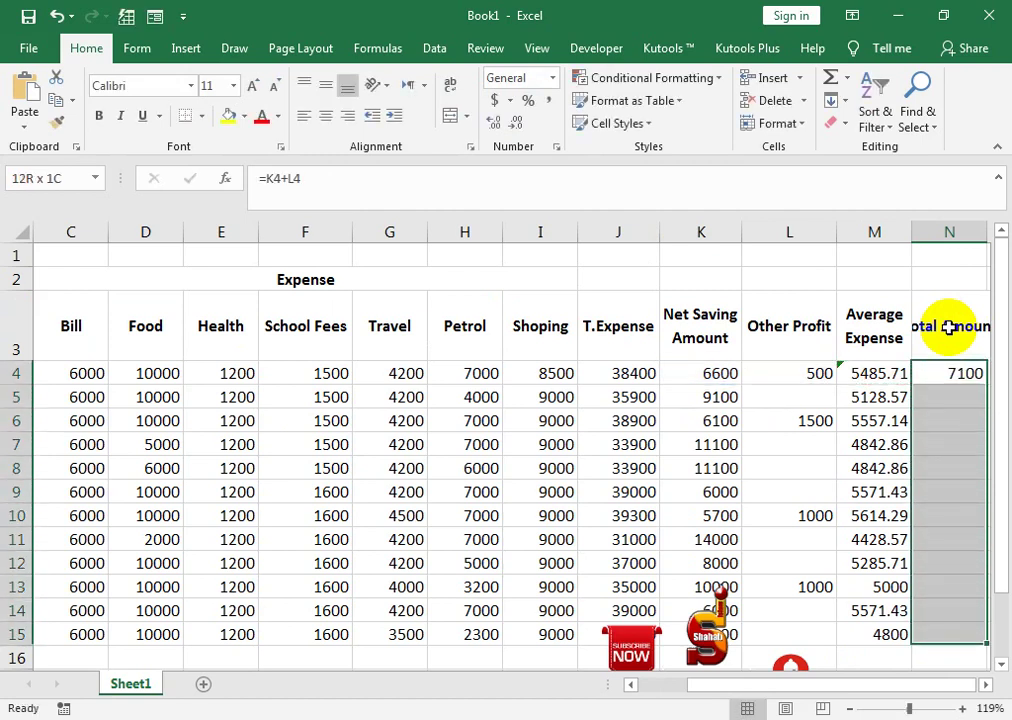
key("ctrl+d")
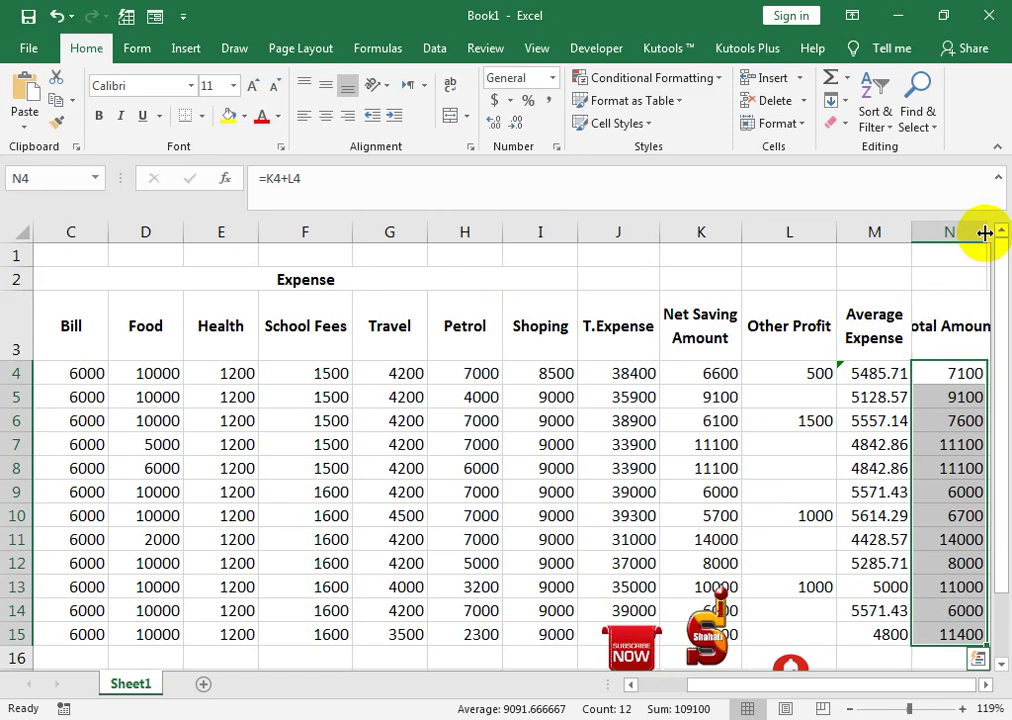
- Autofit columns M and N so the averages and Total Amount fit
double_click(911, 232)
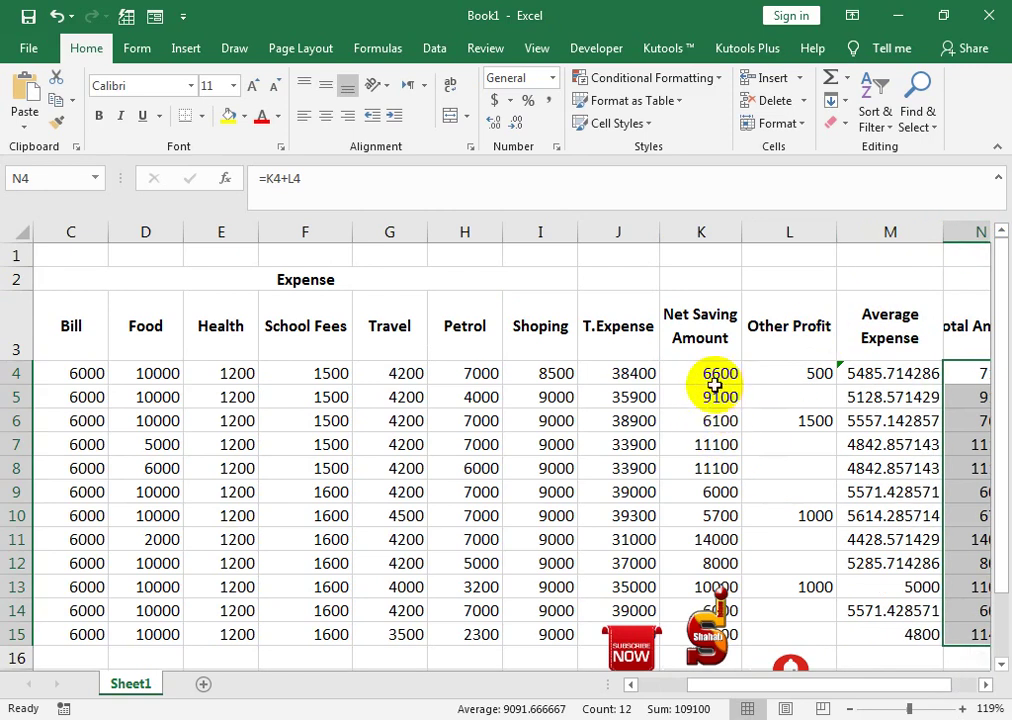
double_click(960, 373)
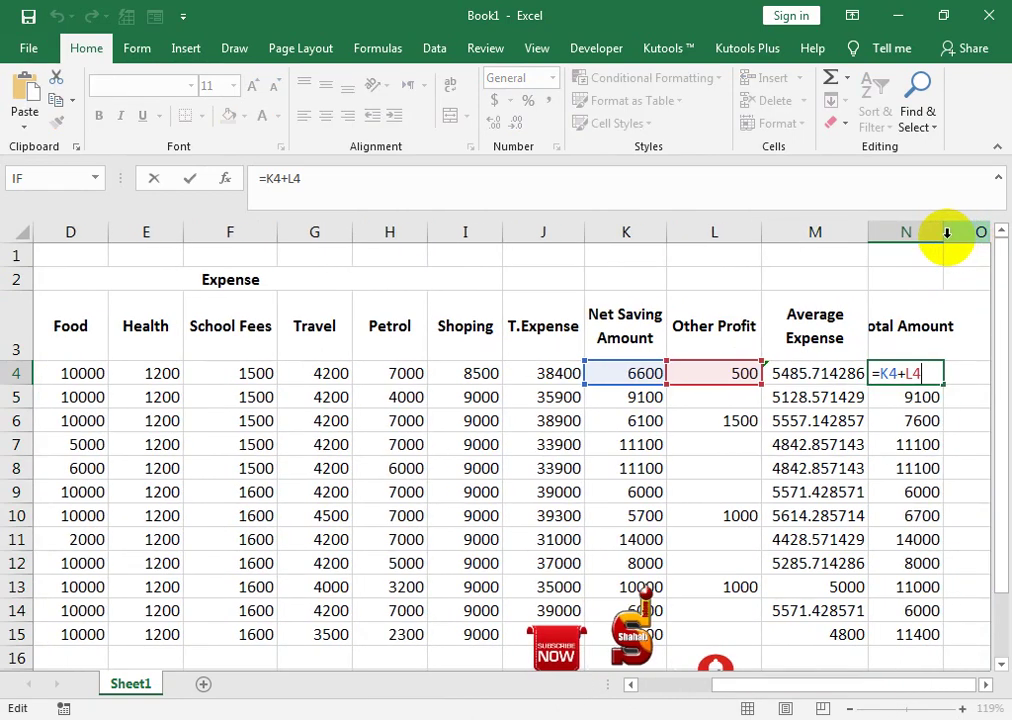
key("Return")
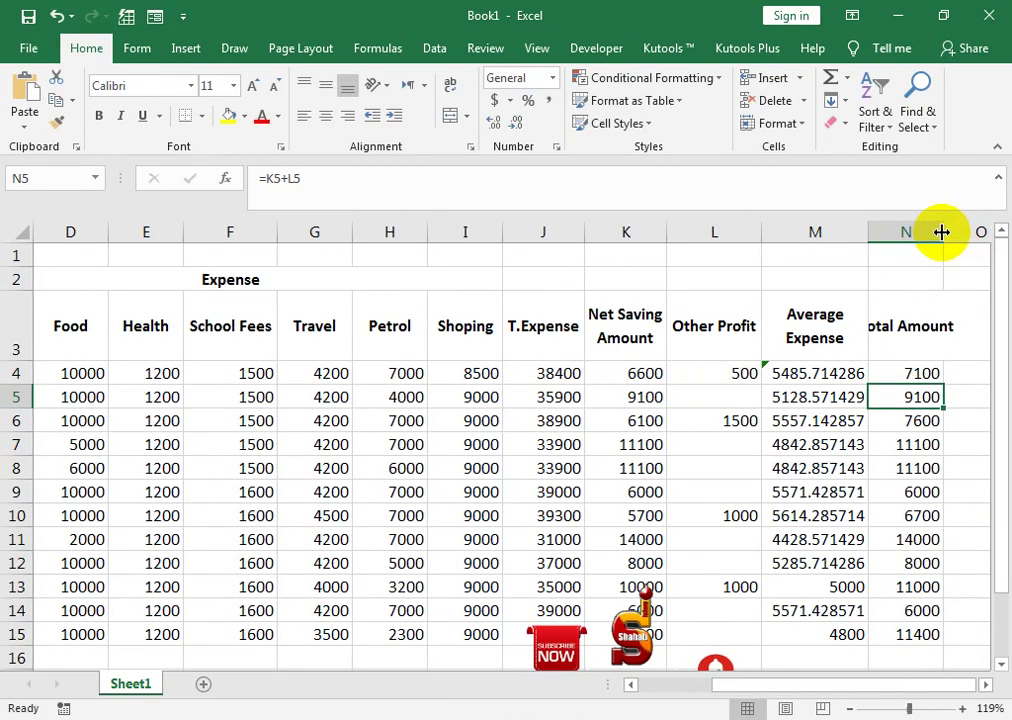
double_click(943, 232)
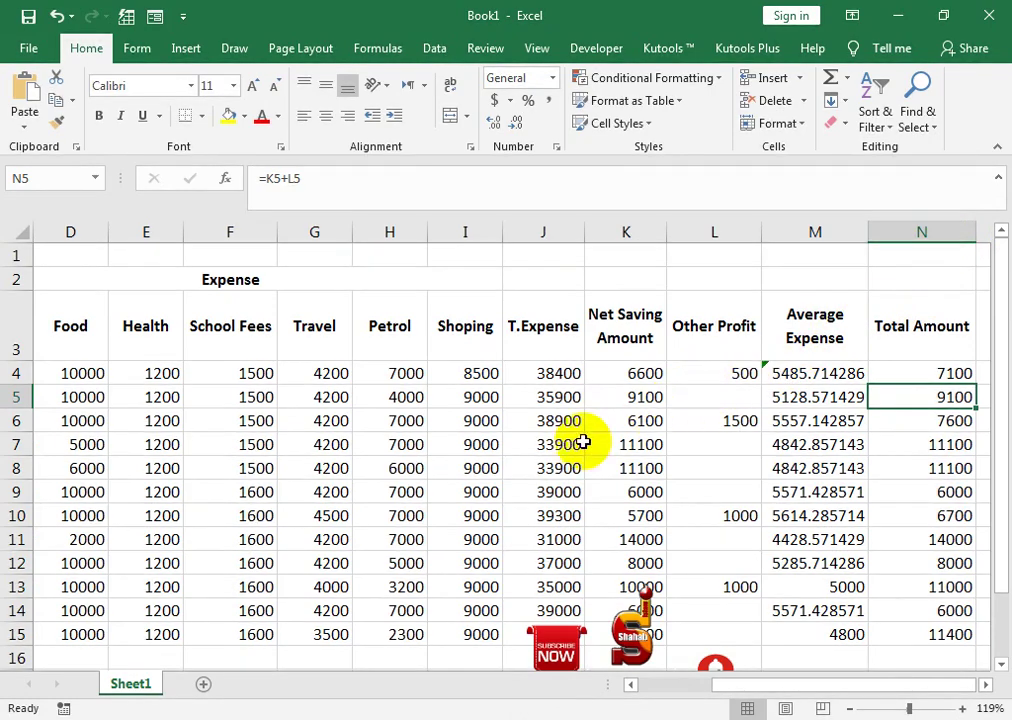
mouse_move(389, 515)
left_mouse_down()
mouse_move(5, 580)
mouse_move(165, 590)
left_mouse_up()
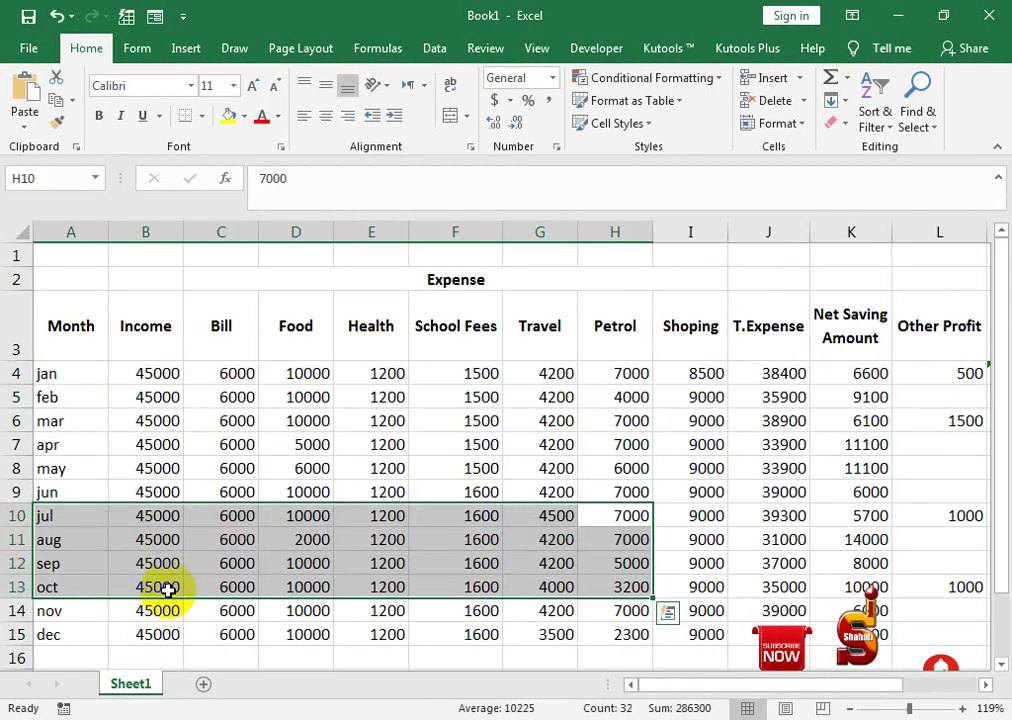
- AutoSum B16:I16 to total Income through Shoping, e.g. Income 540000, Shoping 107500
scroll(165, 585, "down", 1)
scroll(170, 555, "up", 1)
scroll(230, 430, "down", 1)
left_click_drag(166, 536, 660, 545)
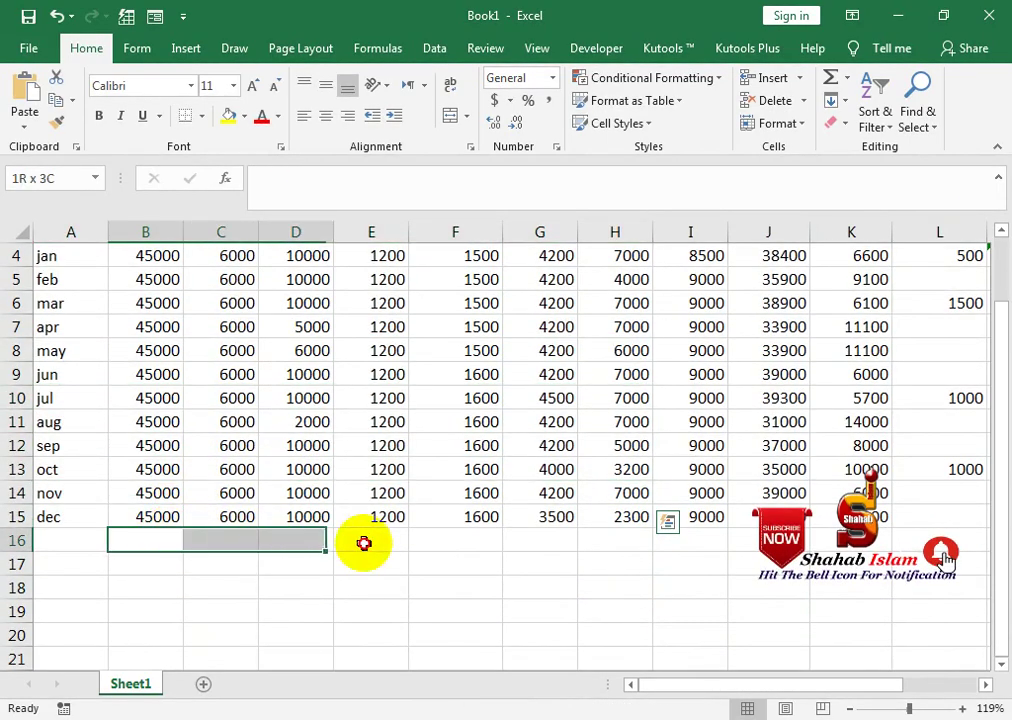
scroll(662, 553, "up", 1)
scroll(661, 551, "up", 1)
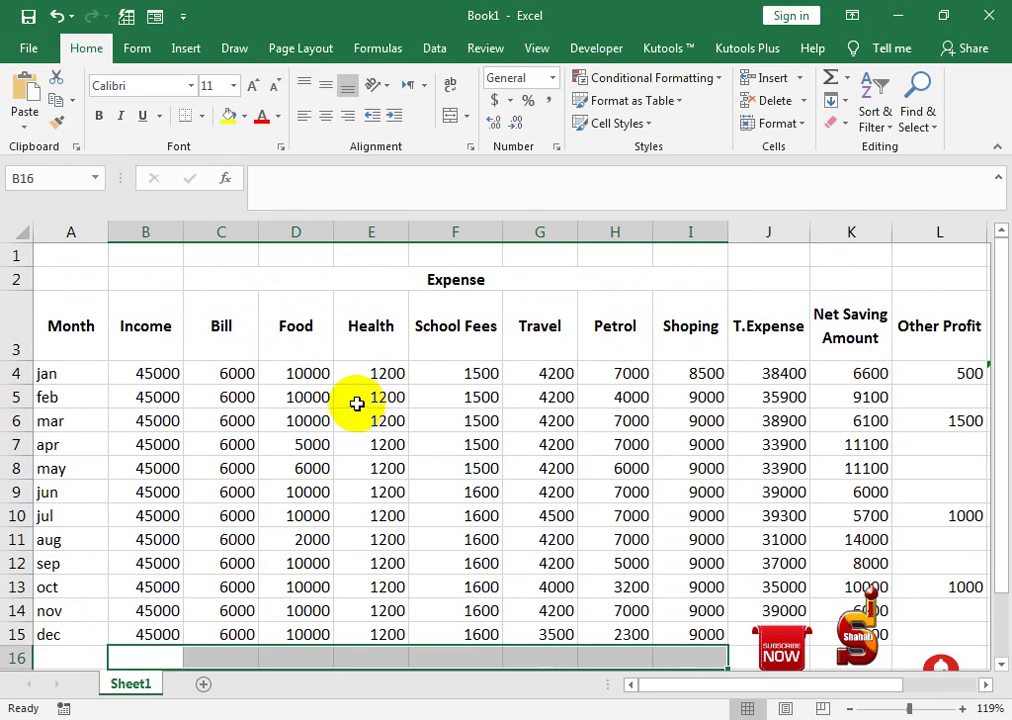
left_click(830, 80)
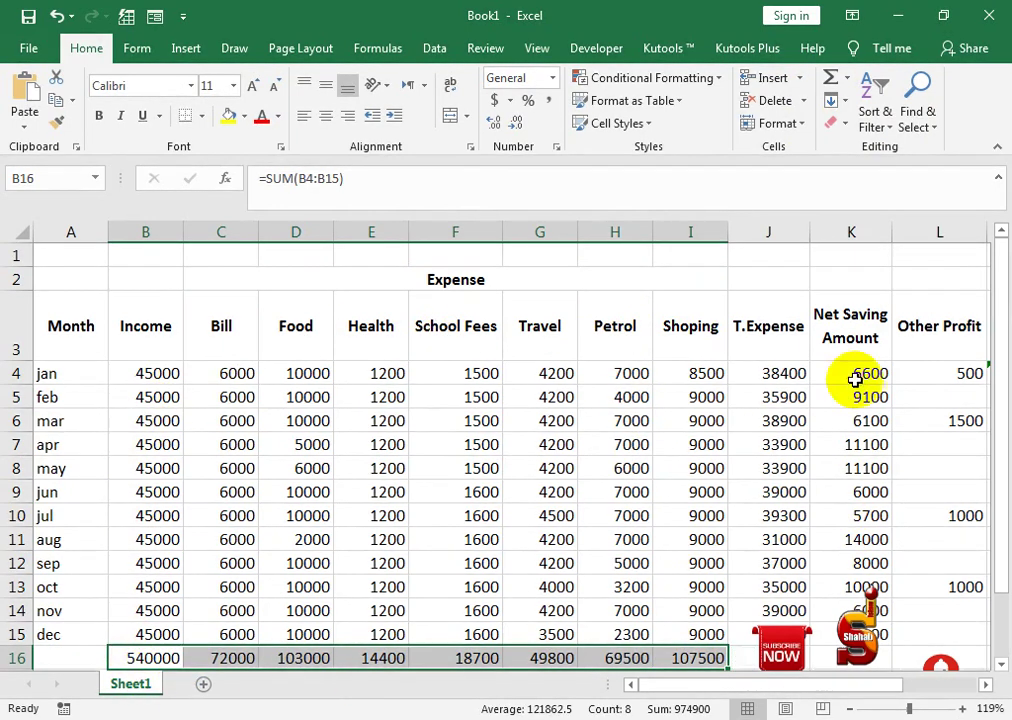
left_click(87, 658)
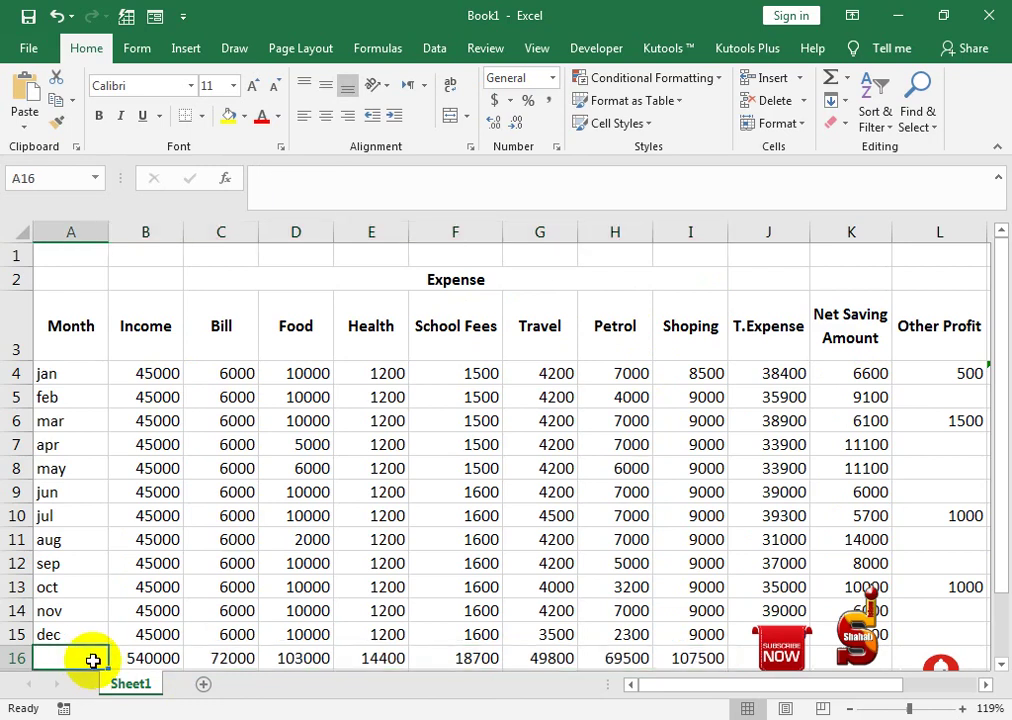
type("Year Tota")
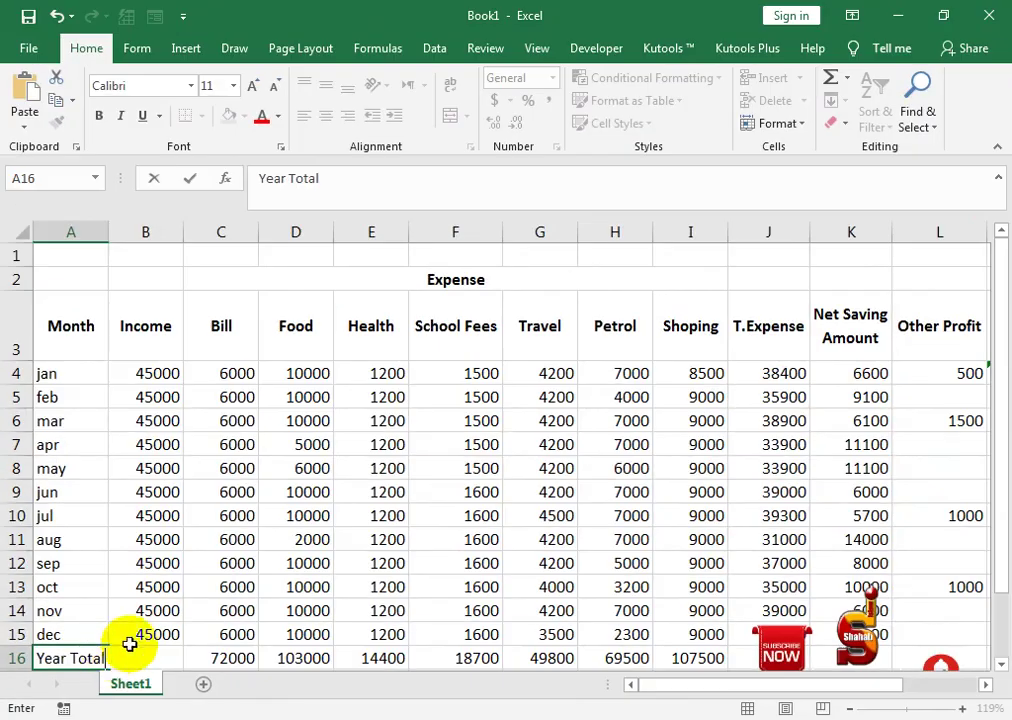
- Label A16 'Year Total' and make the whole totals row bold
left_click(147, 610)
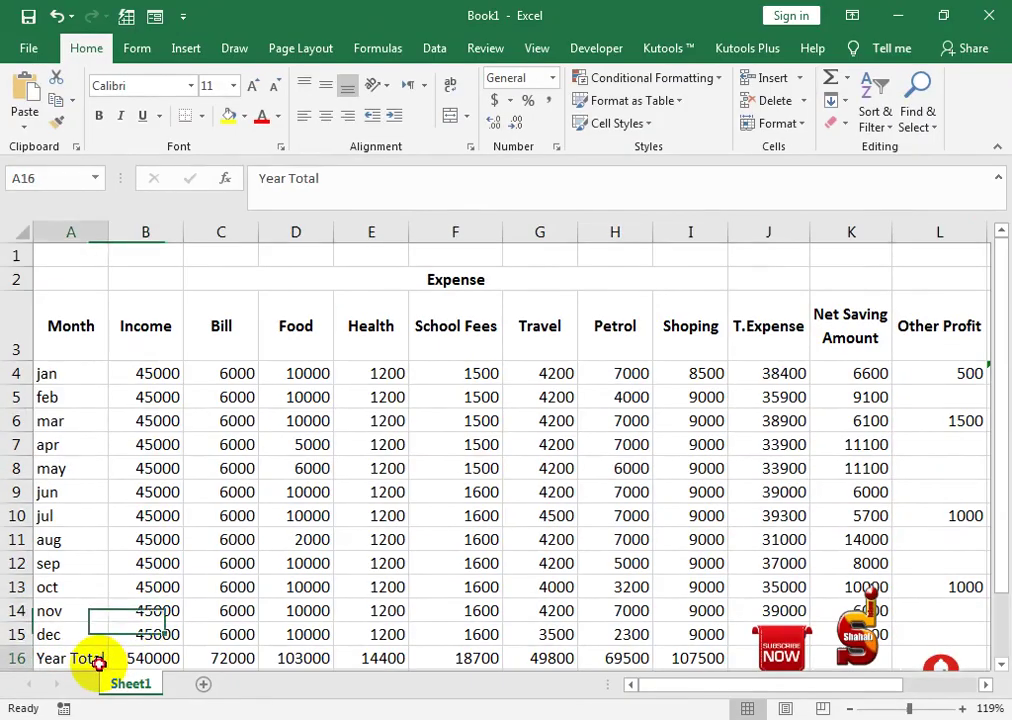
left_click_drag(100, 663, 690, 659)
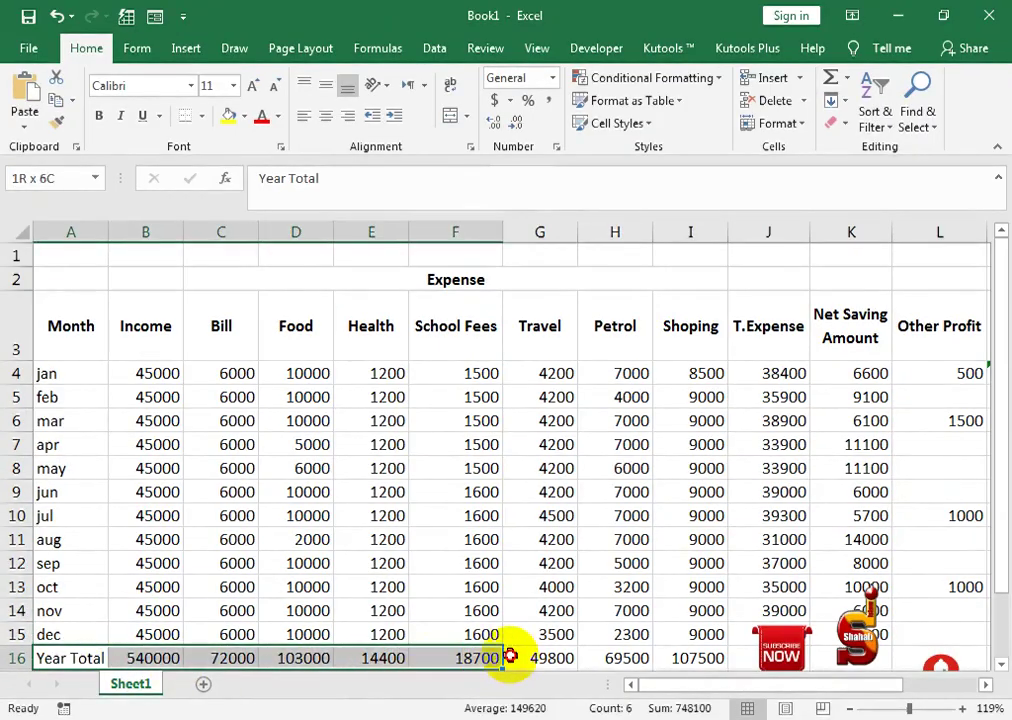
left_click(103, 116)
left_click_drag(79, 362, 675, 628)
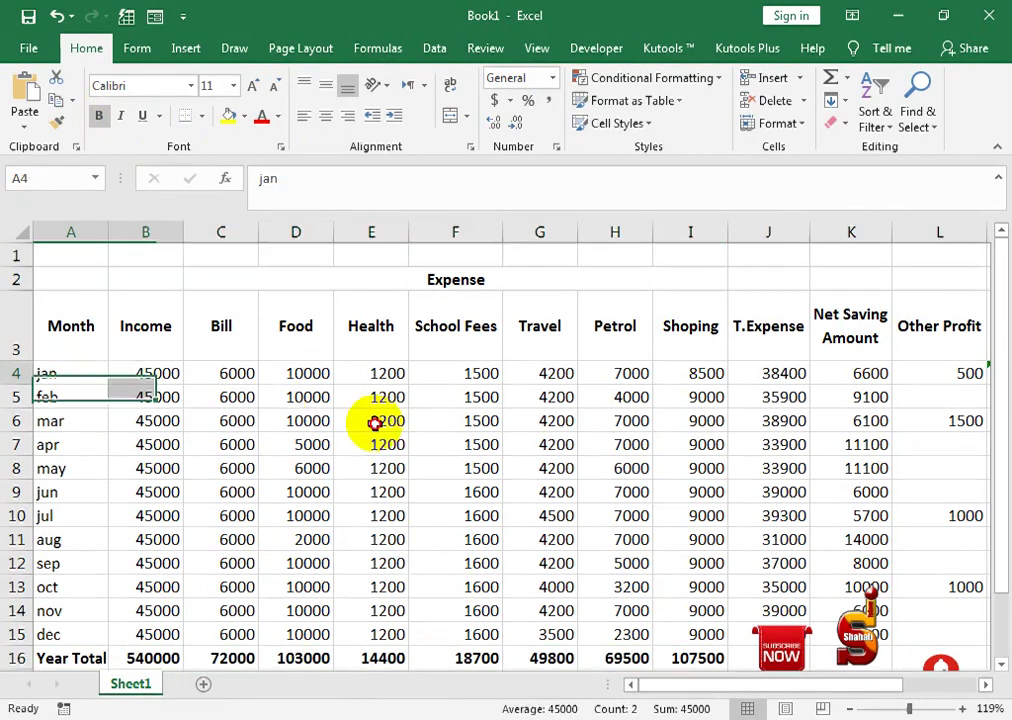
left_click(680, 629)
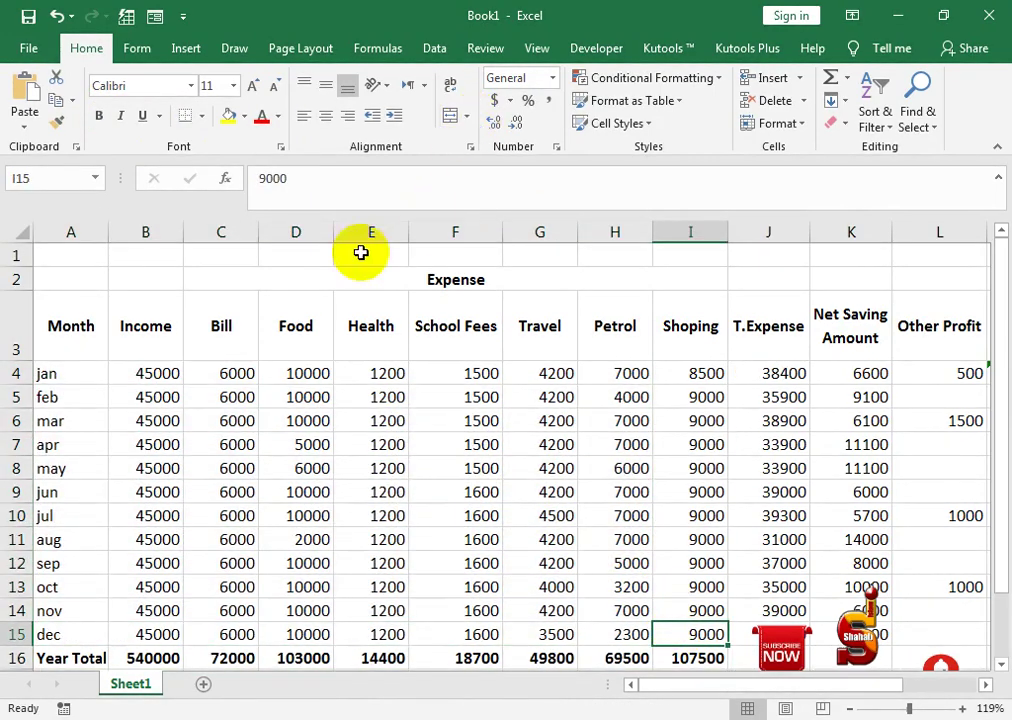
left_click(38, 330)
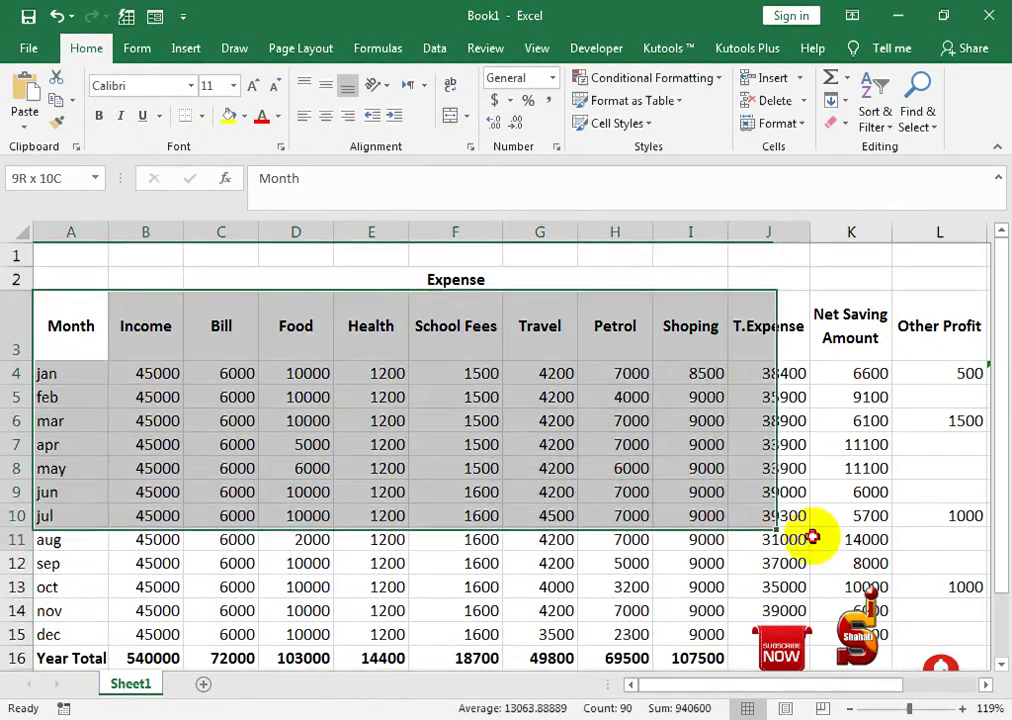
- Put borders around every cell of the table, including totals
left_click_drag(288, 397, 915, 650)
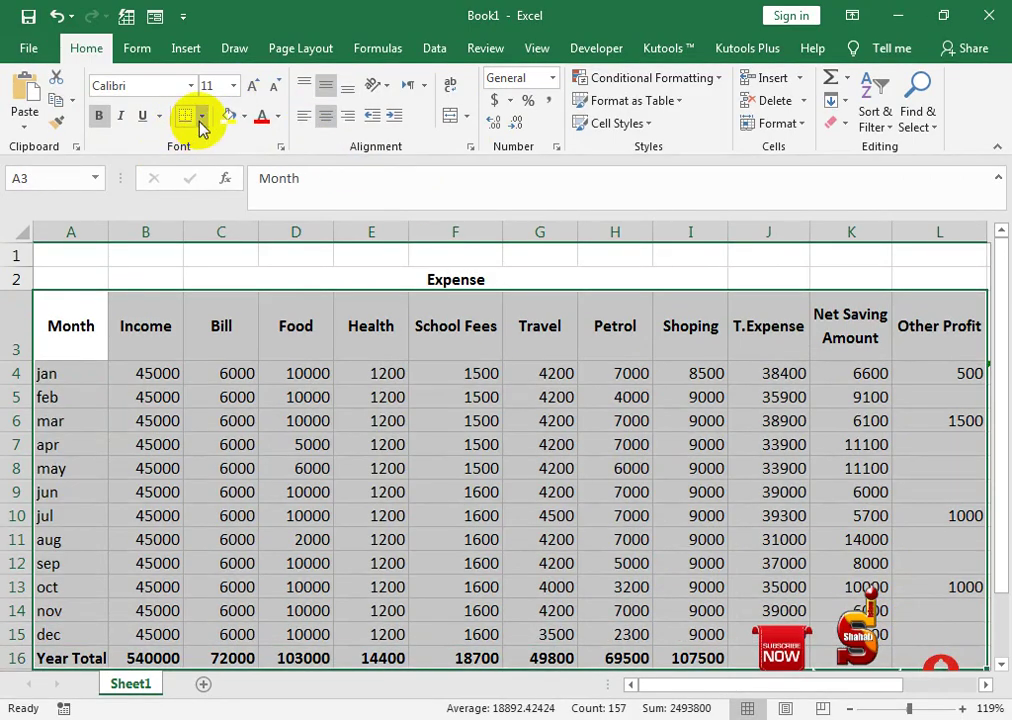
left_click(201, 116)
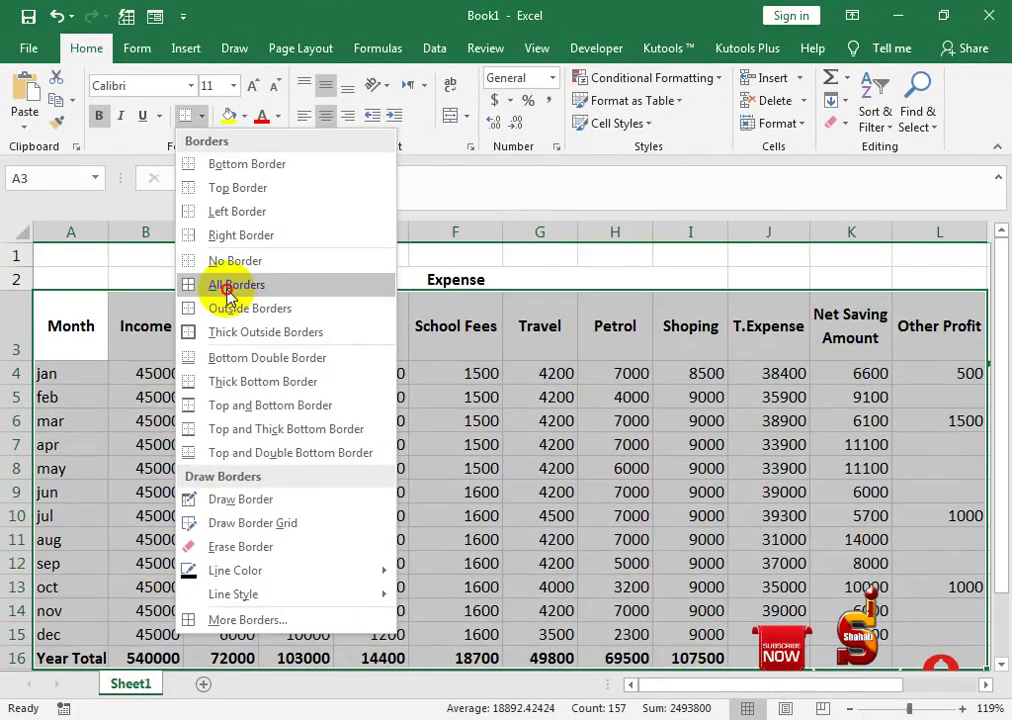
left_click(229, 288)
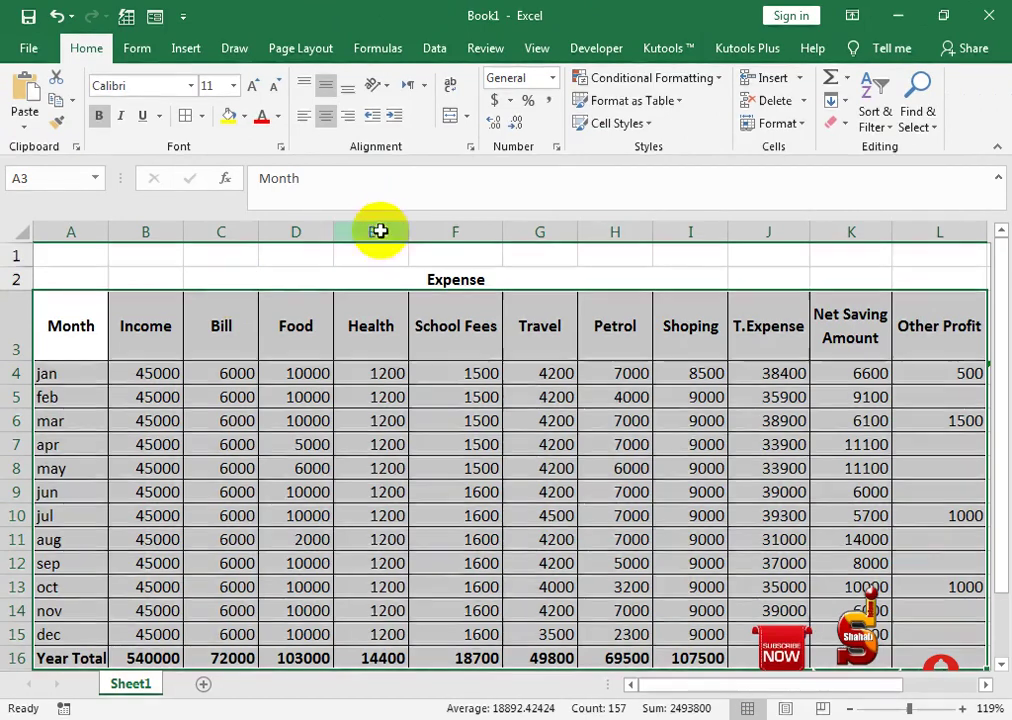
- Fill the header row from Month to Other Profit with yellow
left_click(345, 318)
left_click_drag(84, 327, 936, 348)
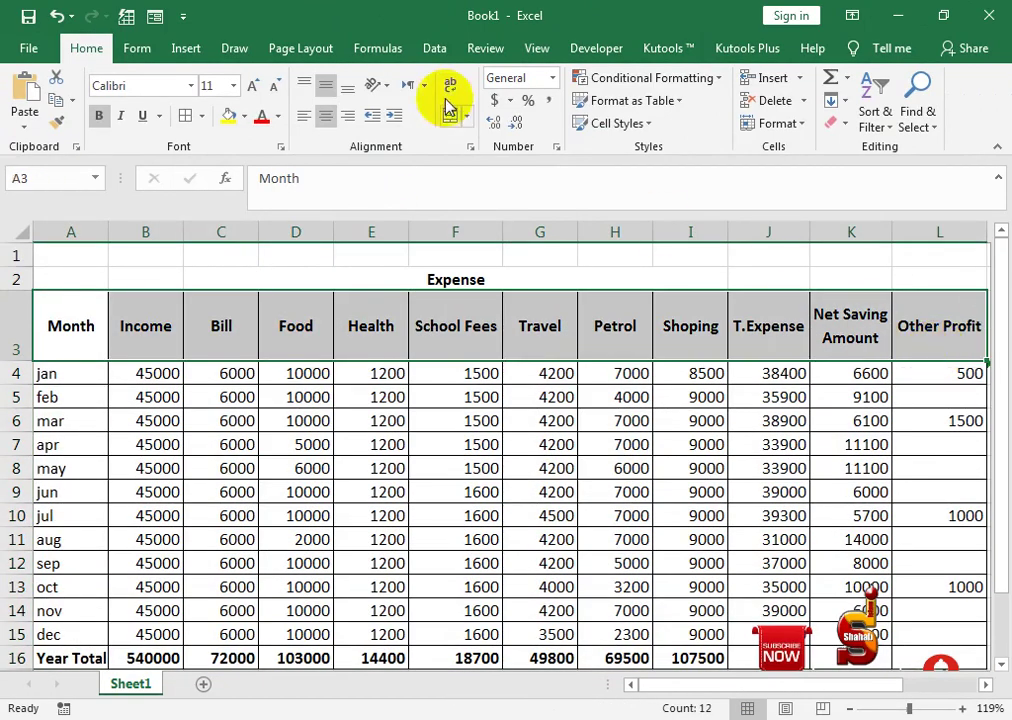
left_click(244, 116)
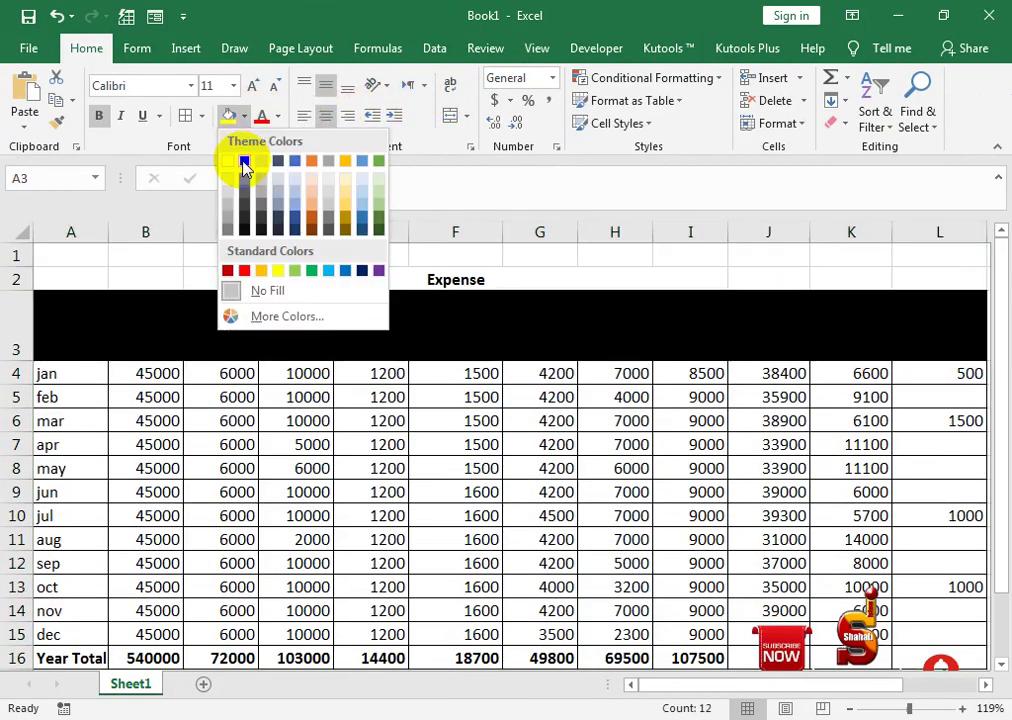
left_click(228, 116)
left_click(228, 116)
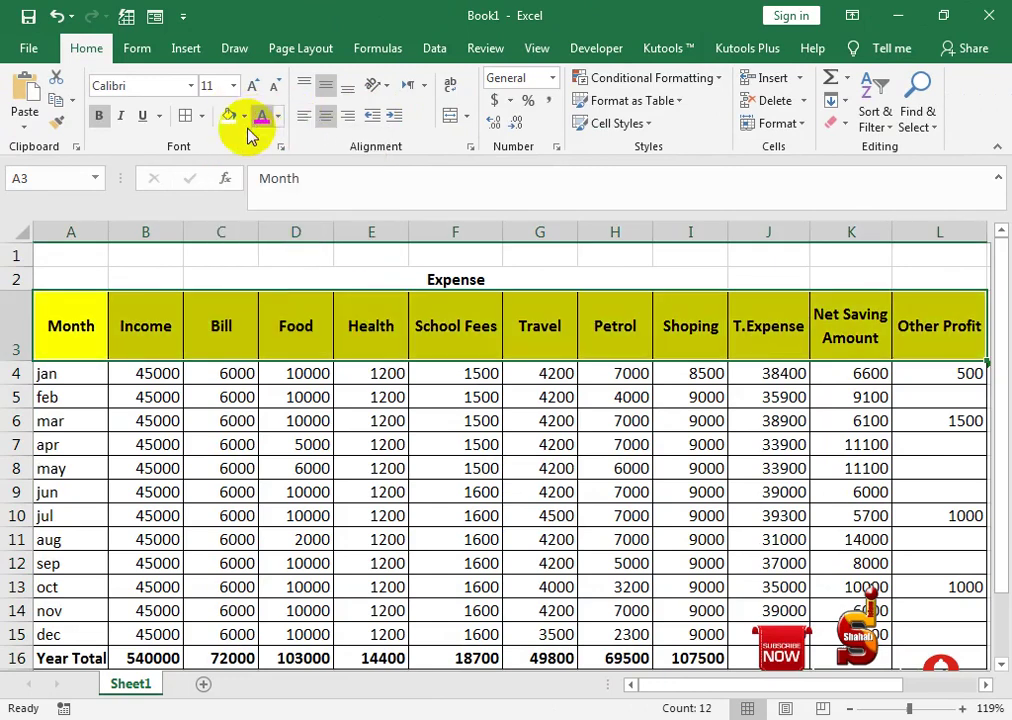
left_click(295, 373)
left_click(600, 421)
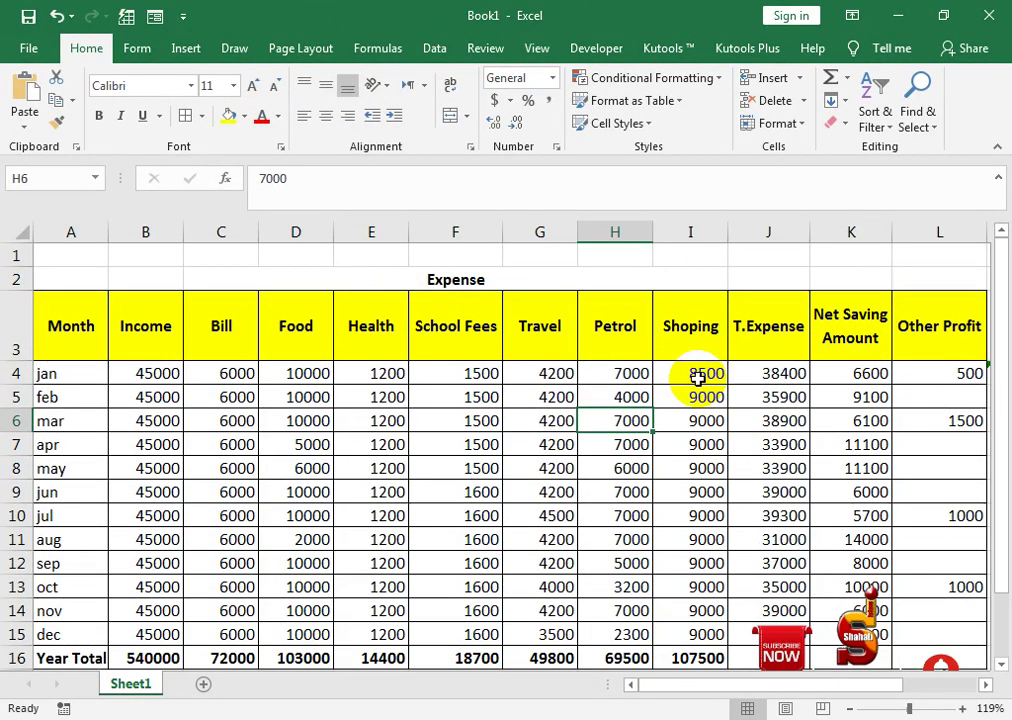
key("Down")
key("Down")
key("Down")
key("Down")
key("Down")
key("Down")
key("Down")
key("Down")
- Label A17 'year Average' and fill B17:I17 with column averages via AutoSum's Average
key("Down")
key("Left")
key("Left")
key("Left")
key("Left")
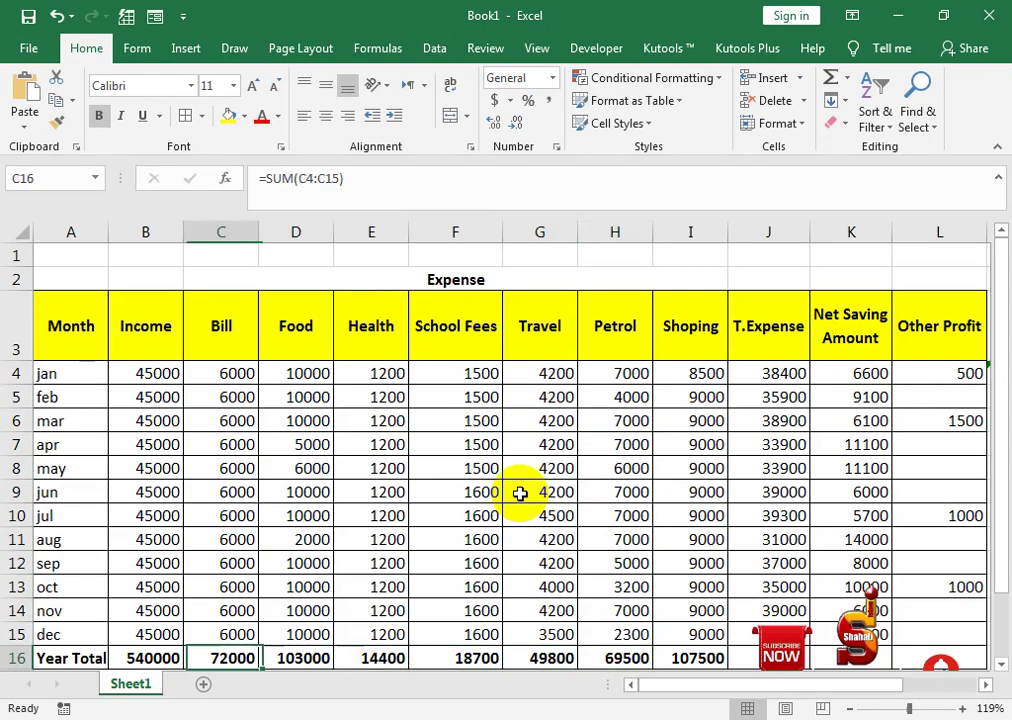
key("Left")
key("Left")
key("Left")
key("Down")
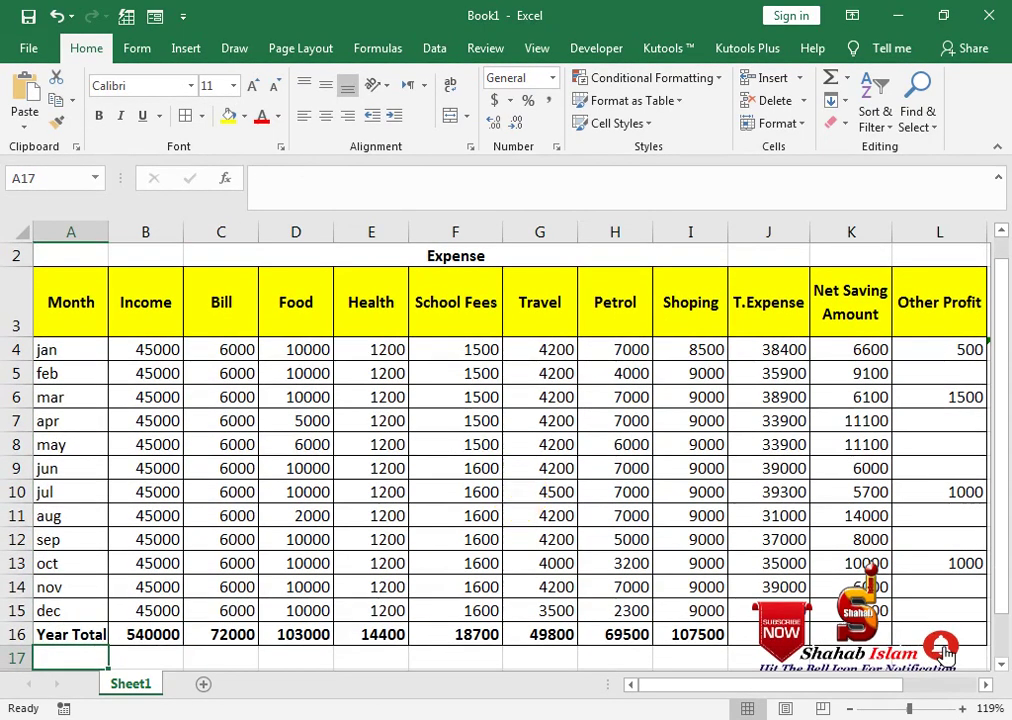
type("year Averag")
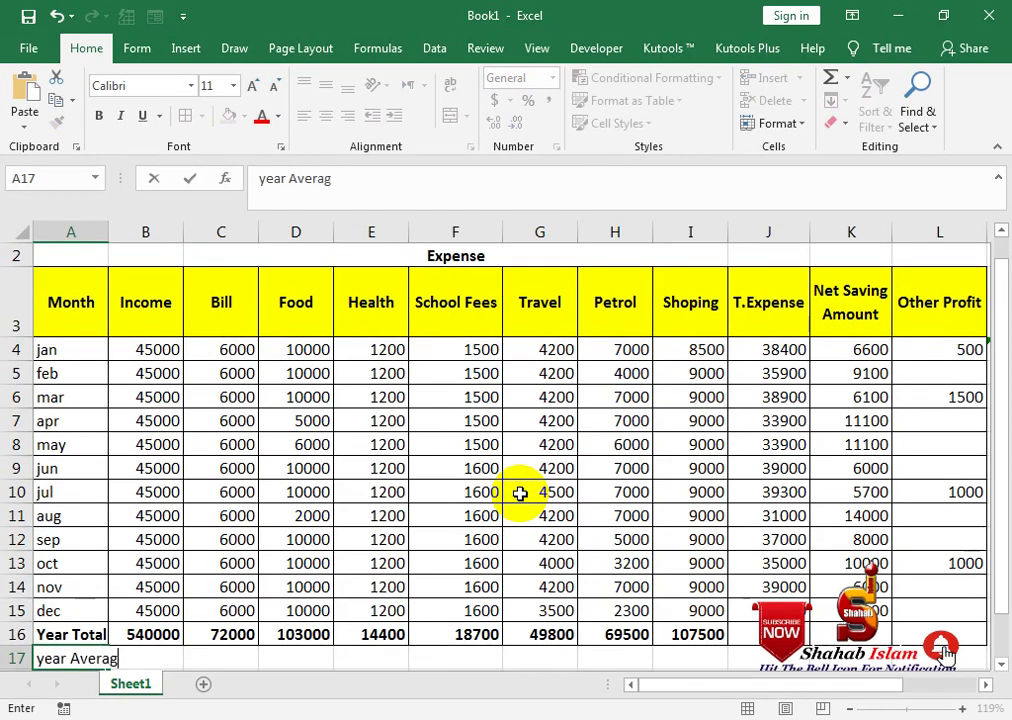
key("Tab")
key("shift+Right")
key("shift+Right")
key("shift+Right")
key("shift+Right")
key("shift+Right")
key("shift+Right")
key("shift+Right")
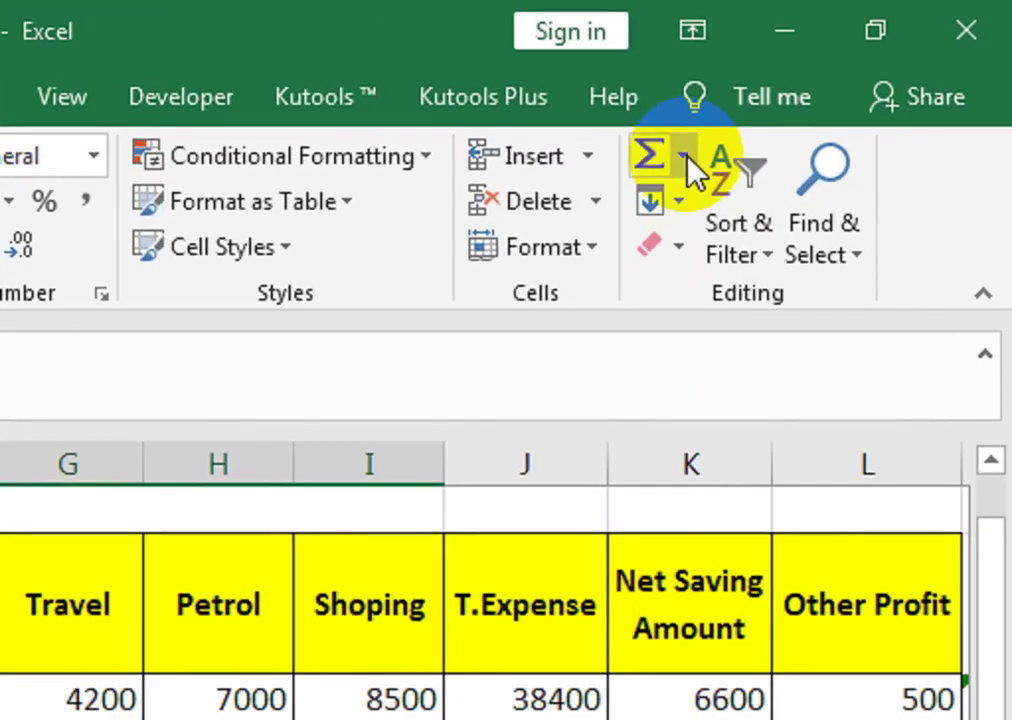
left_click(846, 78)
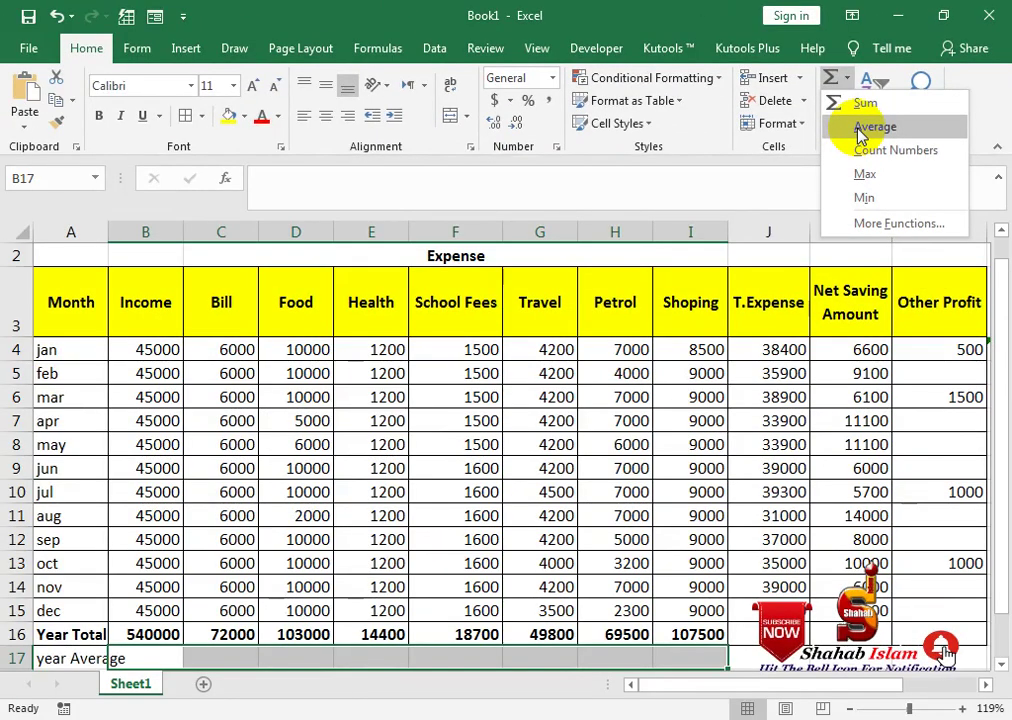
left_click(870, 127)
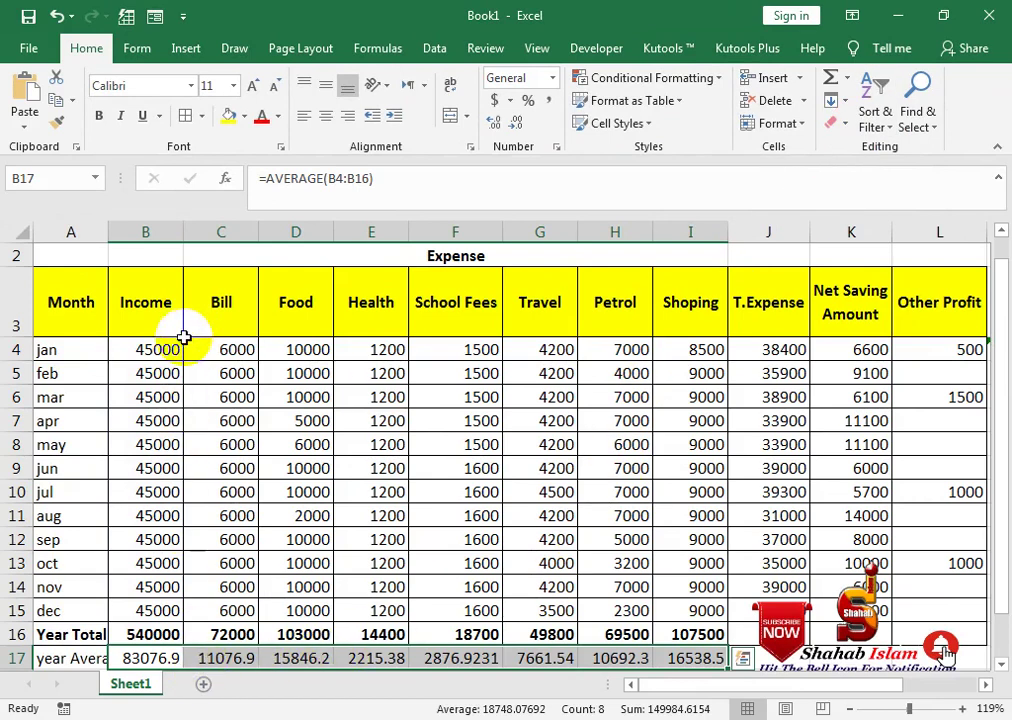
double_click(150, 658)
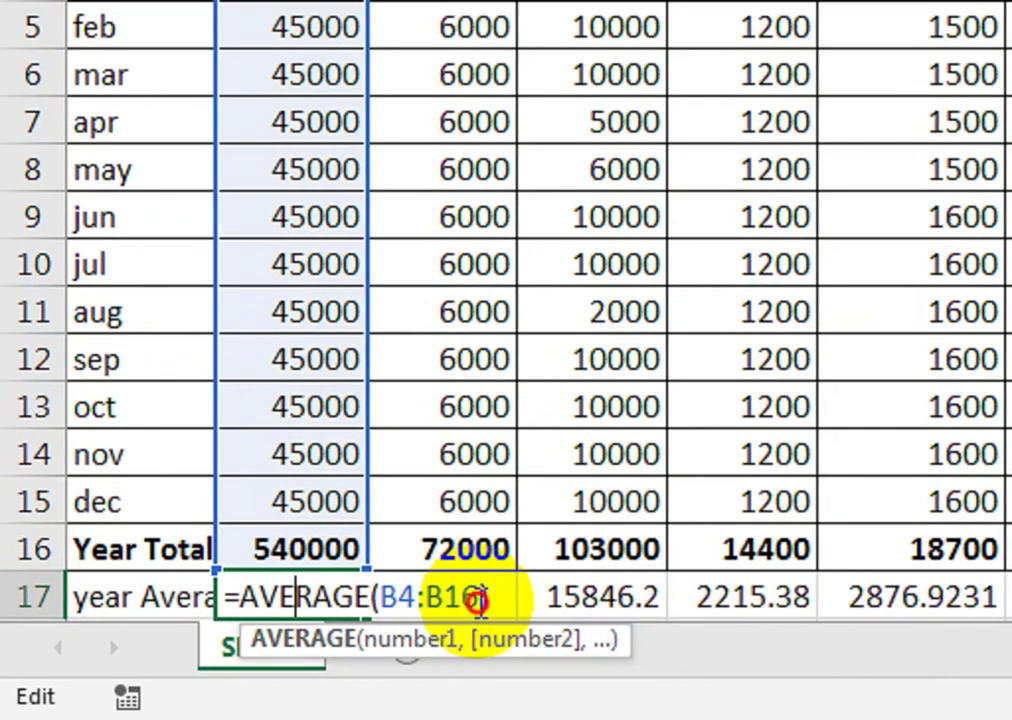
- Correct B17 to =AVERAGE(B4:B15) and copy it across to Shoping, giving Income 45000
left_click(478, 600)
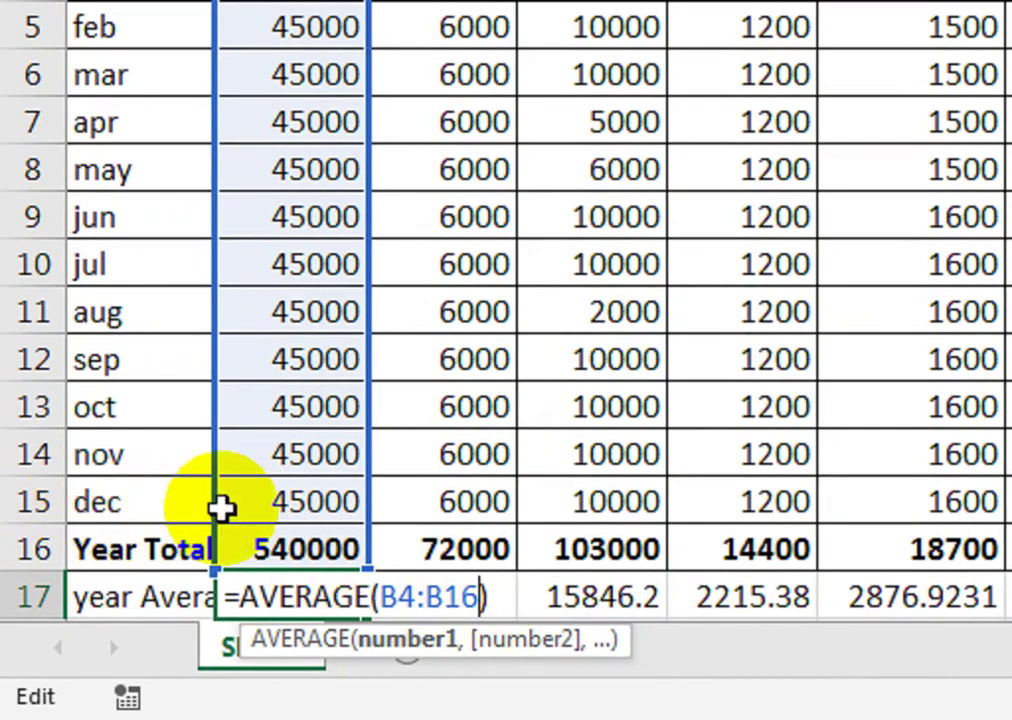
key("BackSpace")
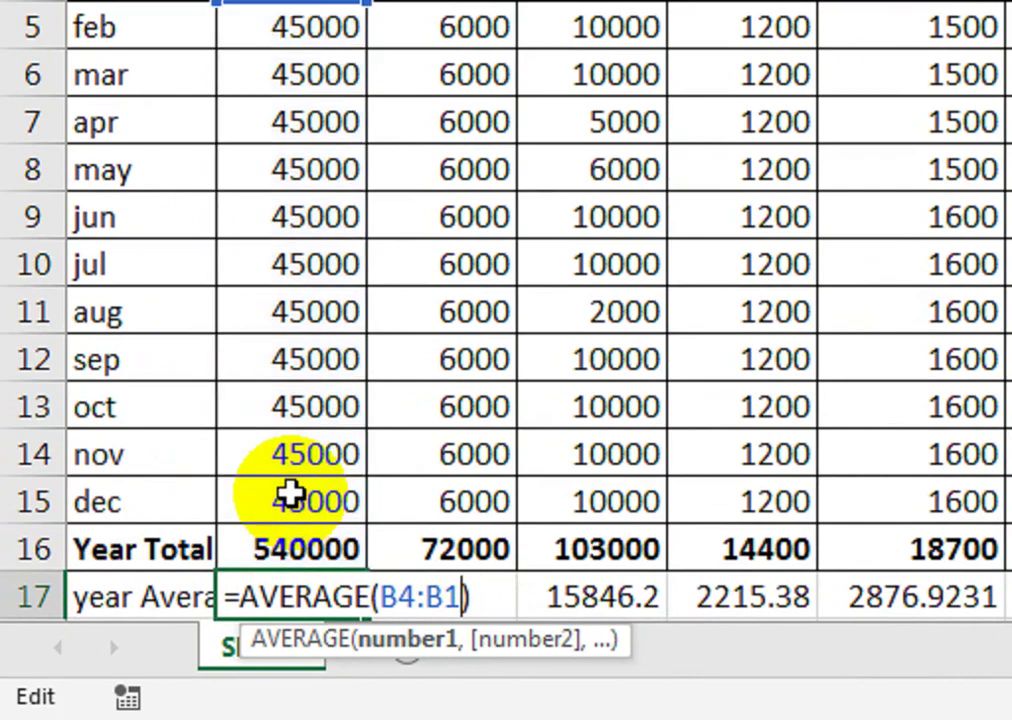
type("5")
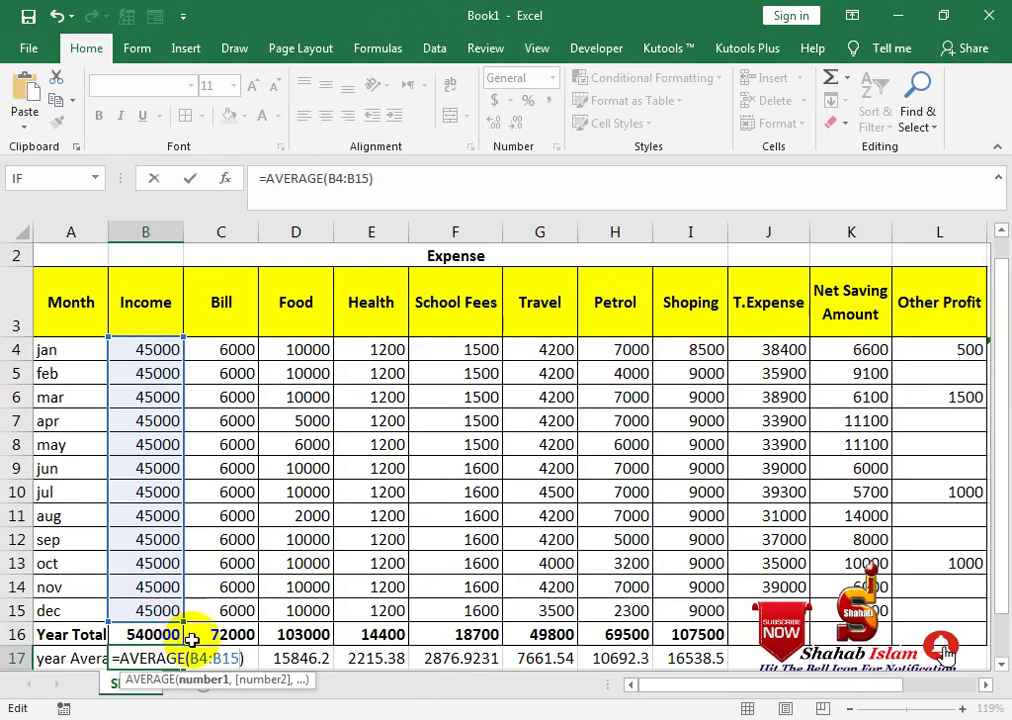
key("Return")
left_click(172, 634)
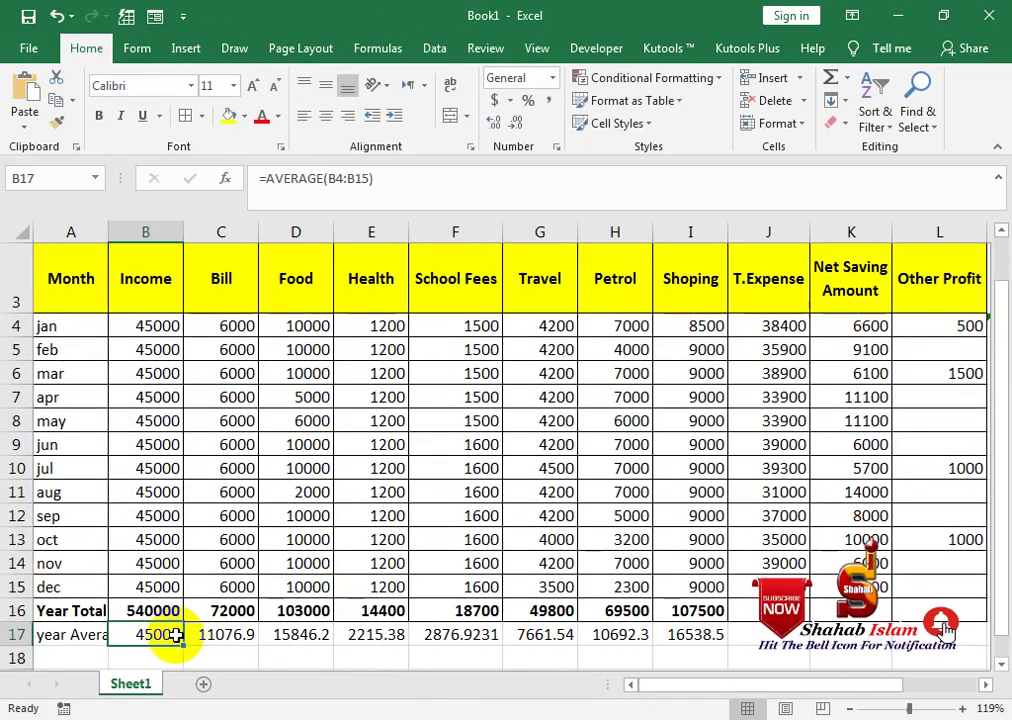
double_click(175, 634)
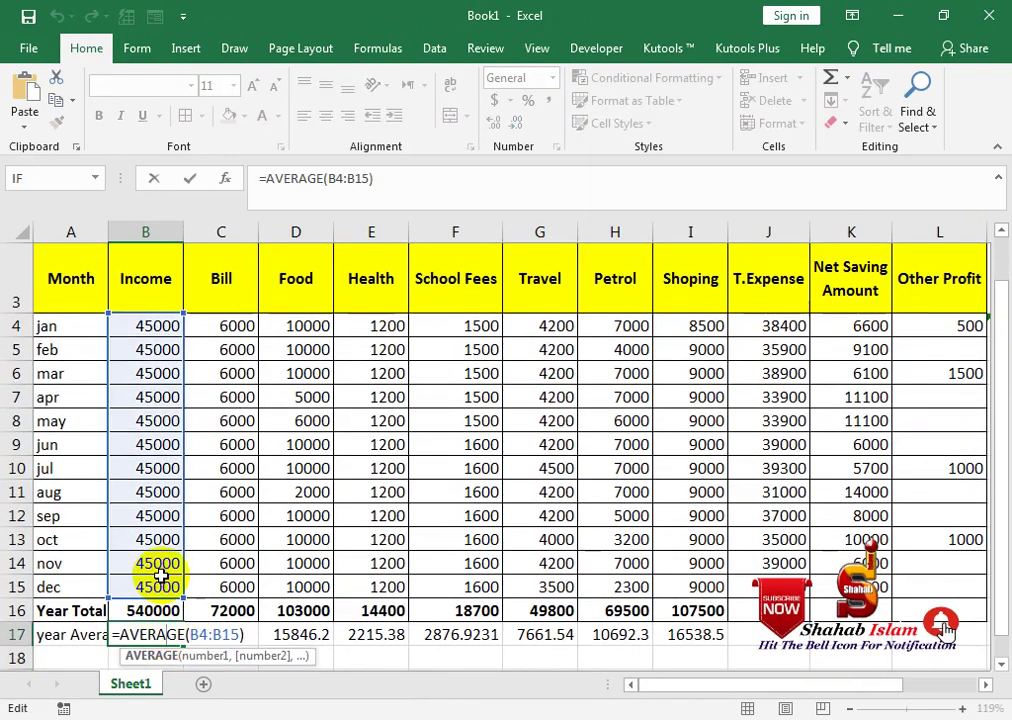
key("Return")
left_click(173, 640)
left_click_drag(180, 646, 697, 663)
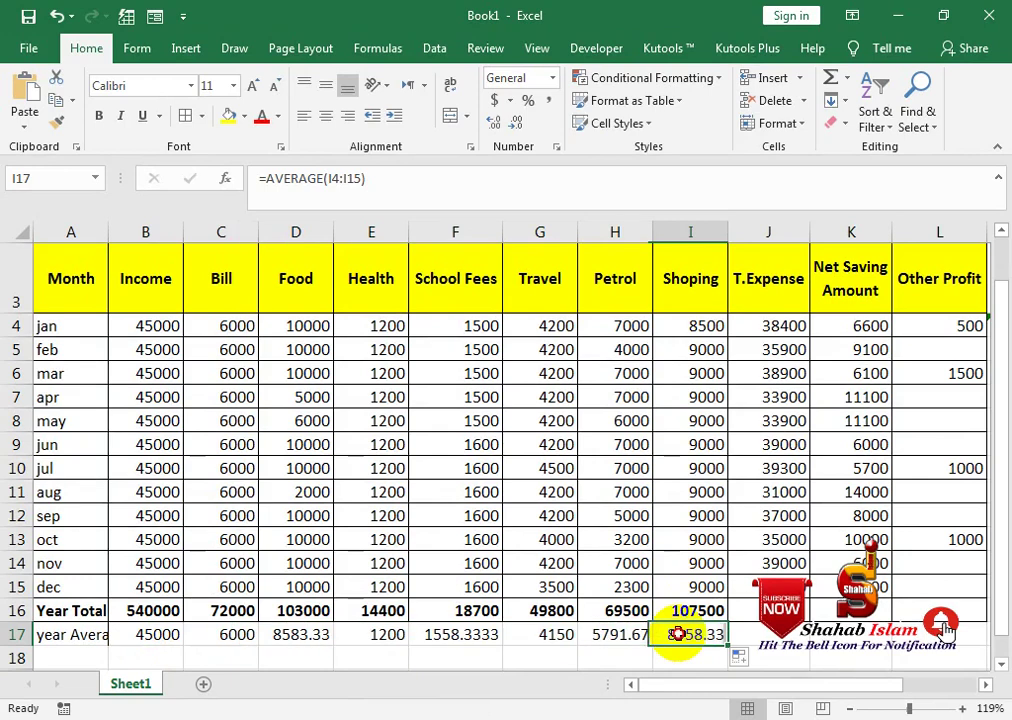
double_click(678, 634)
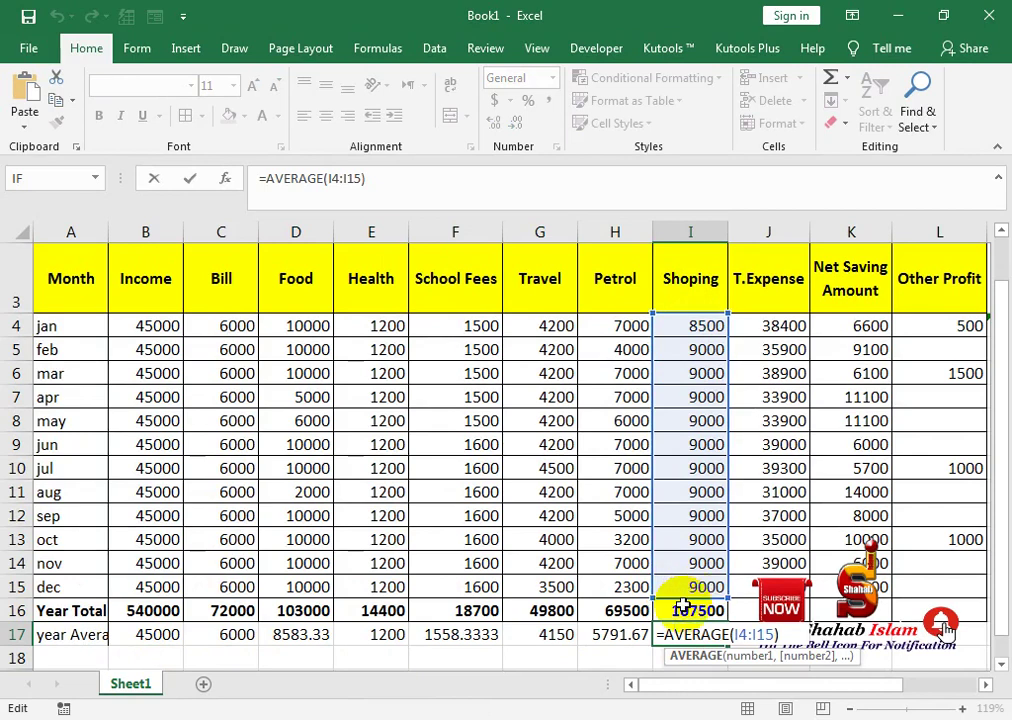
key("Return")
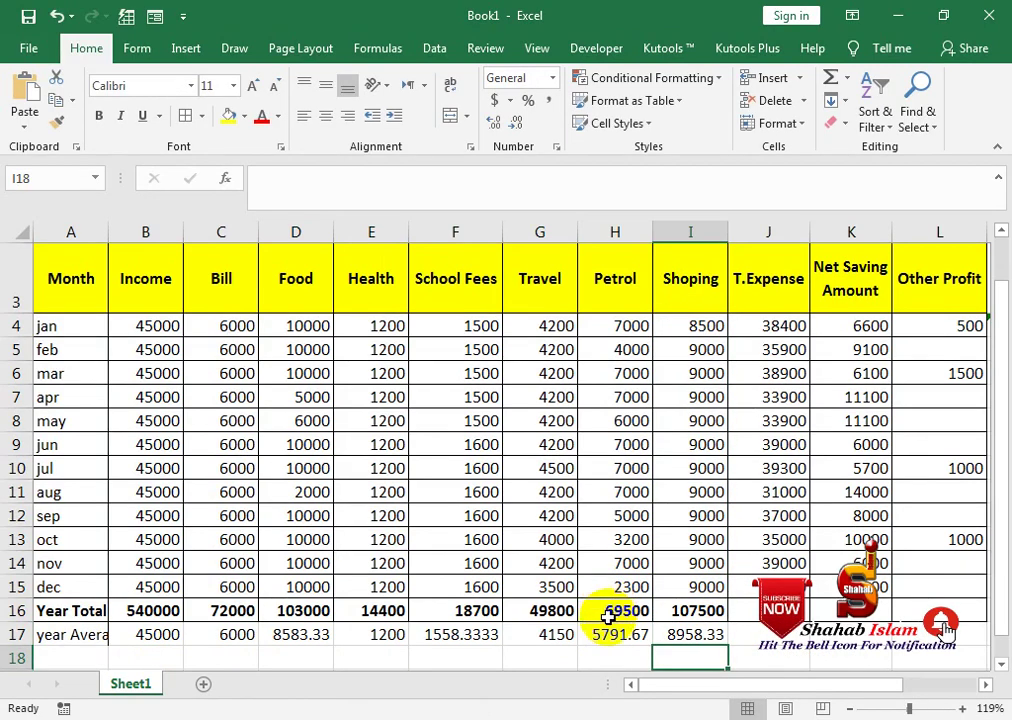
- Scroll back to the top and add a new blank Sheet2 beside Sheet1
scroll(375, 540, "up", 1)
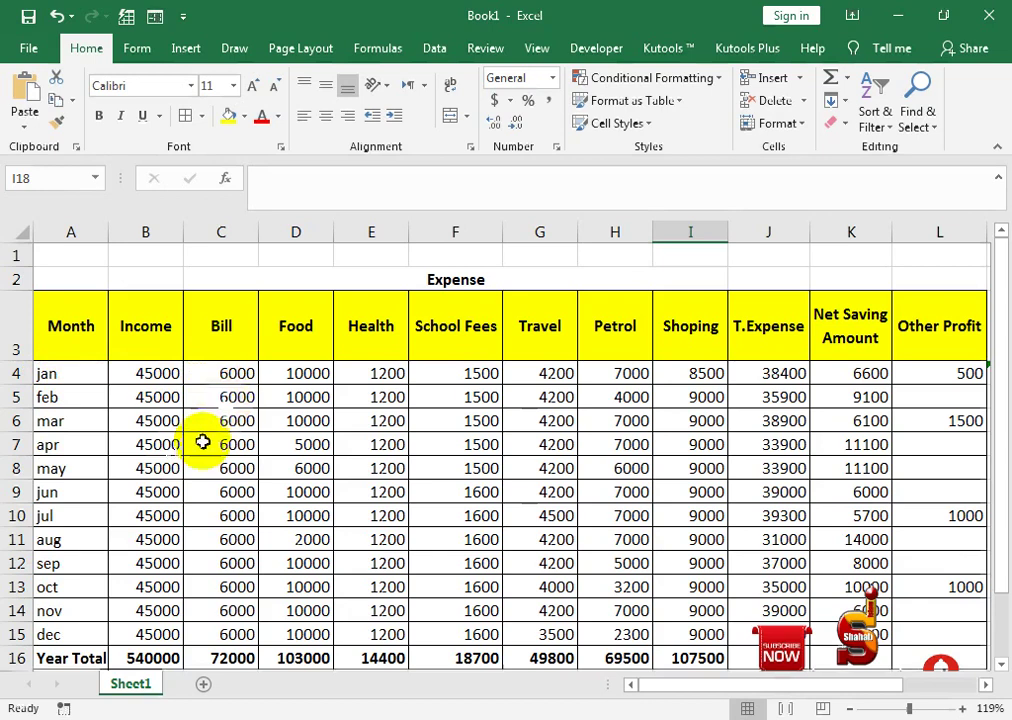
left_click(229, 684)
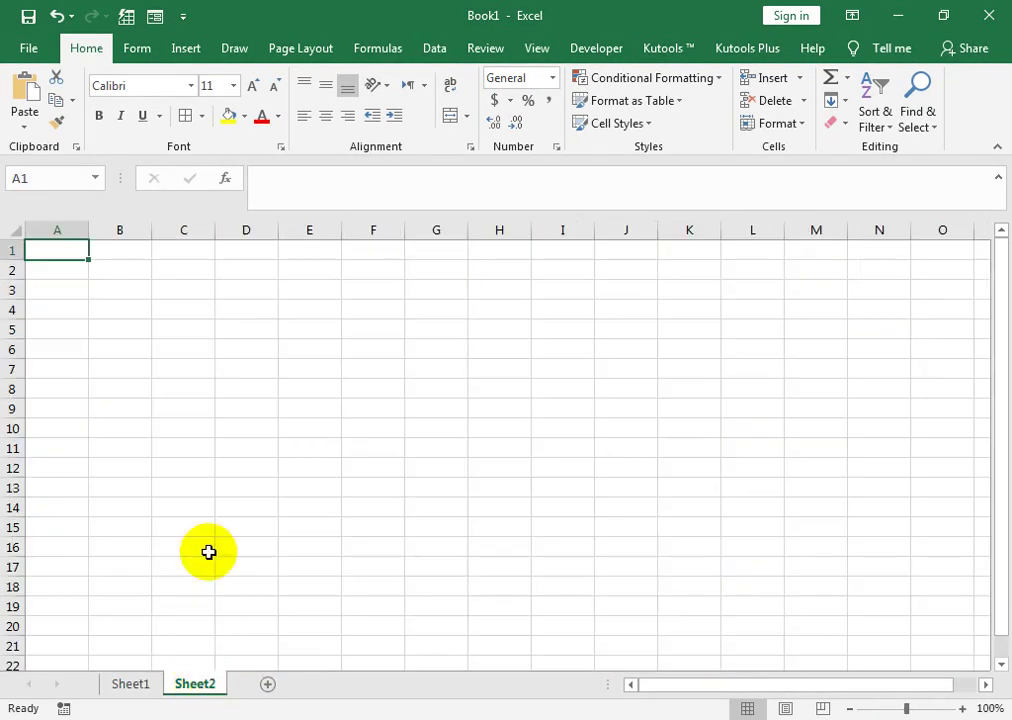
- Enter the title 'jan' in B3 and the headings s#, Date, Item, Amount in B5:E5
left_click(145, 290)
type("jan")
key("Return")
key("Return")
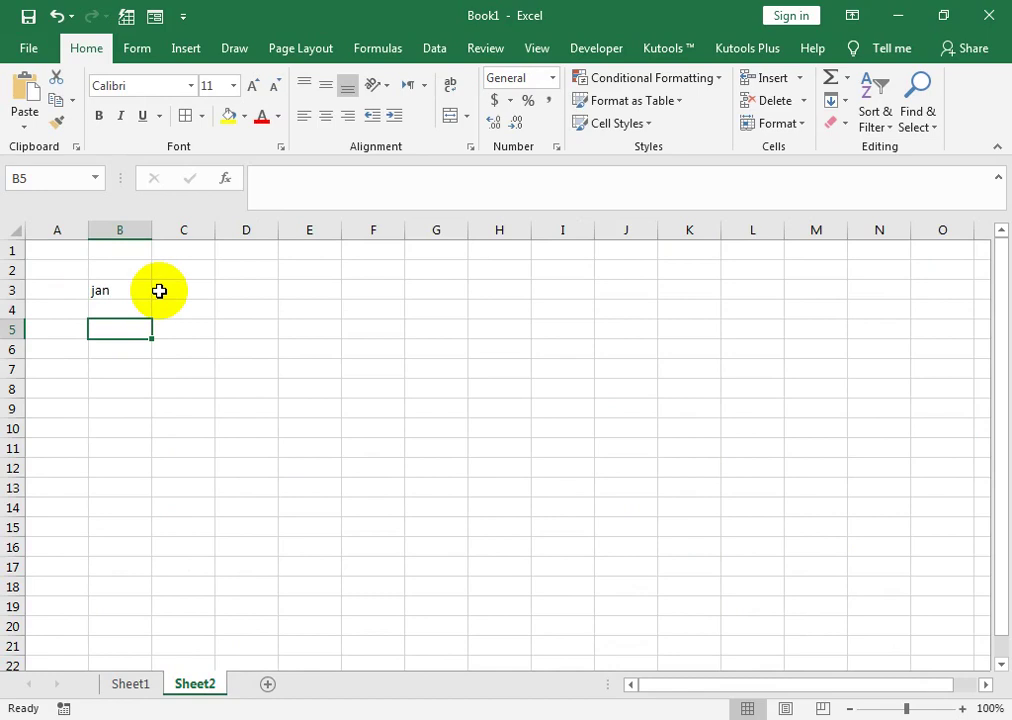
type("s#")
key("Tab")
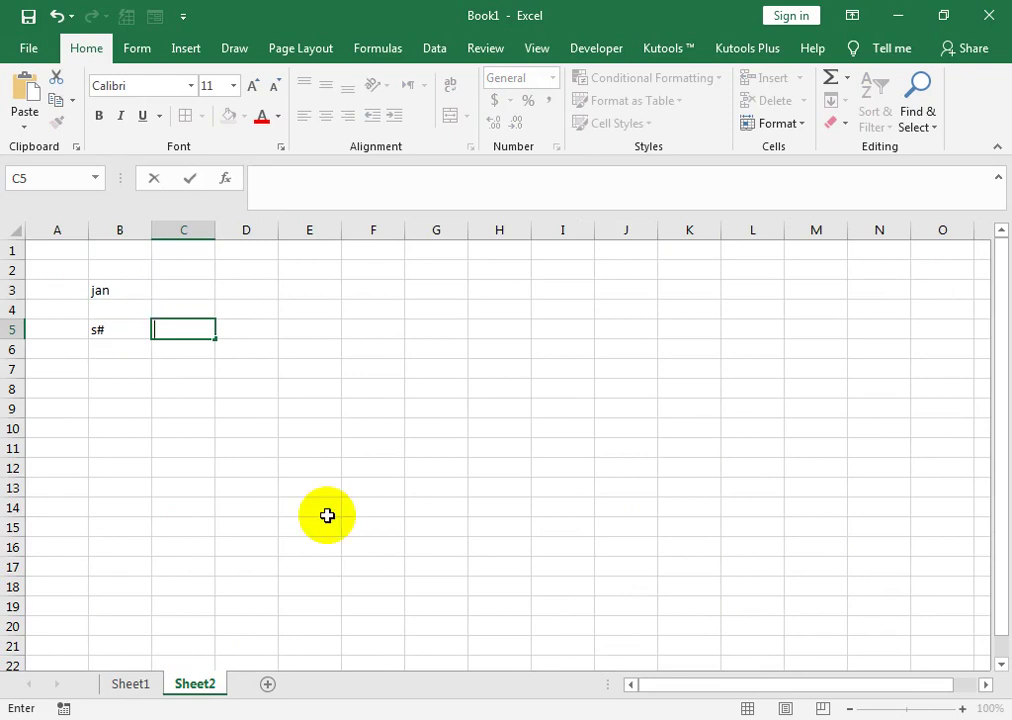
type("Date")
key("Tab")
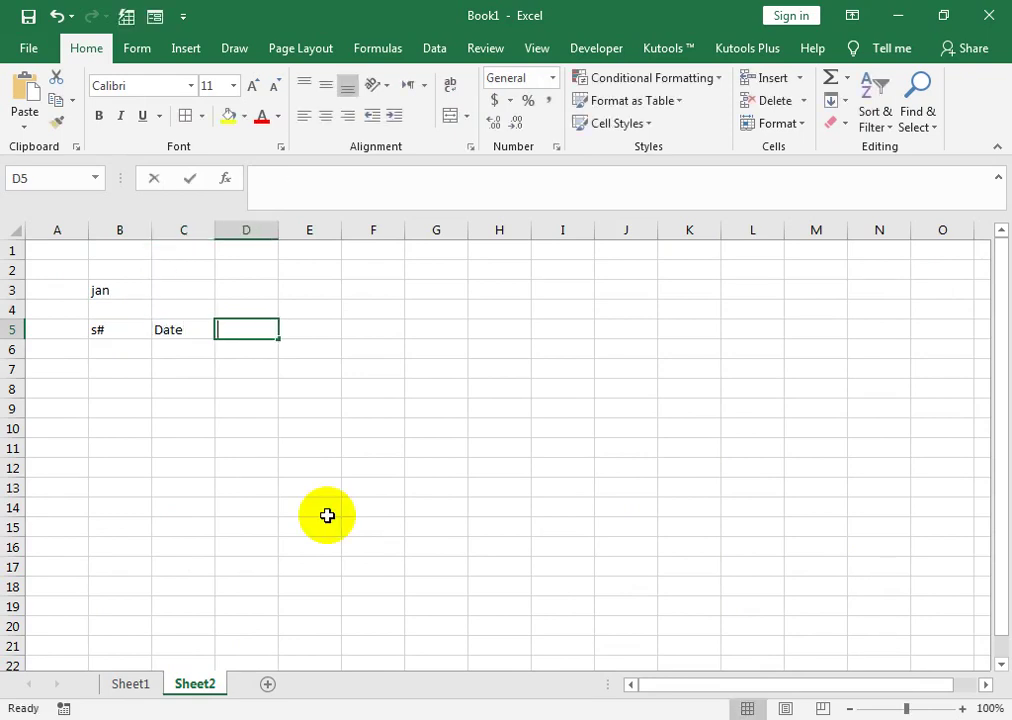
type("Item")
key("Tab")
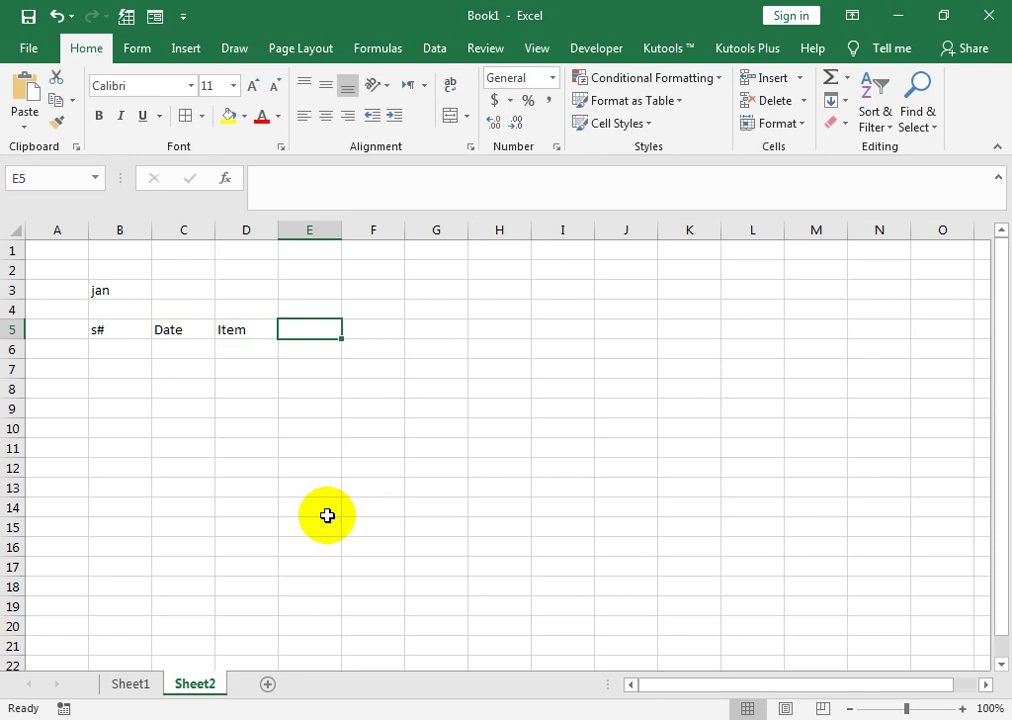
type("Amount")
key("Return")
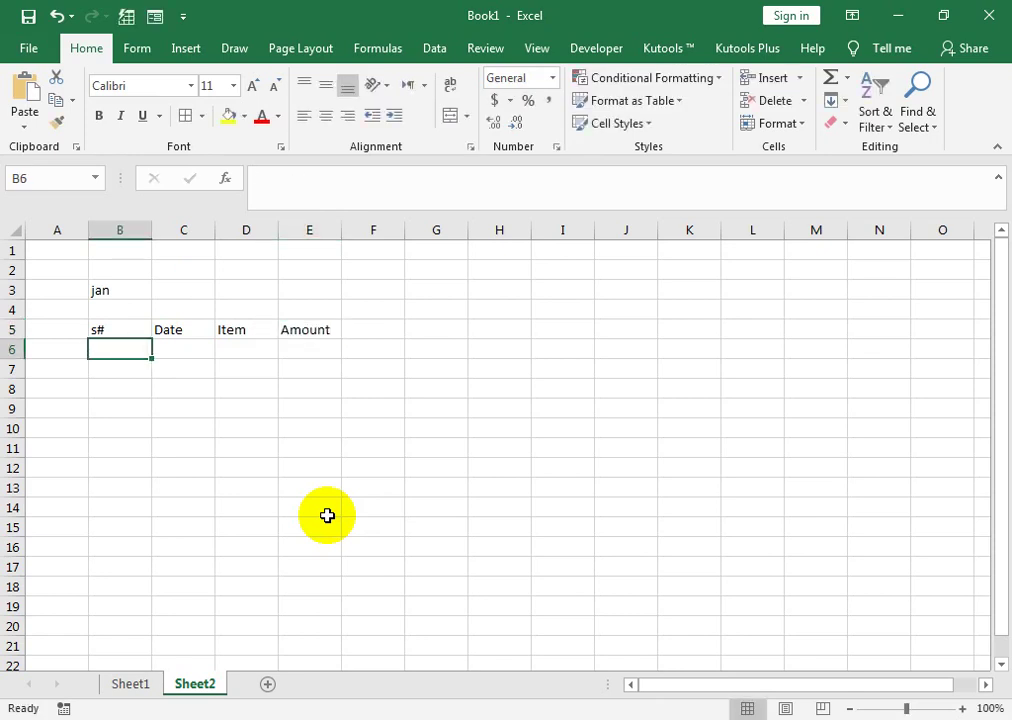
- Number the s# column 1 to 7 by filling down from 1 and 2
type("1")
key("Return")
type("2")
key("Return")
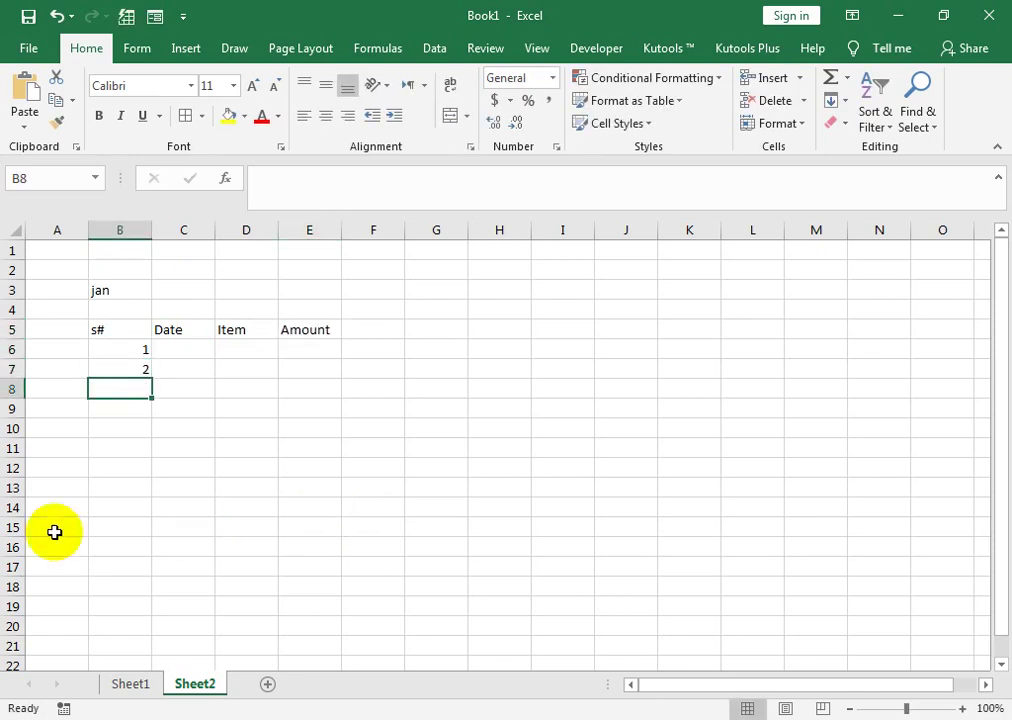
mouse_move(129, 347)
left_mouse_down()
mouse_move(145, 376)
mouse_move(145, 470)
left_mouse_up()
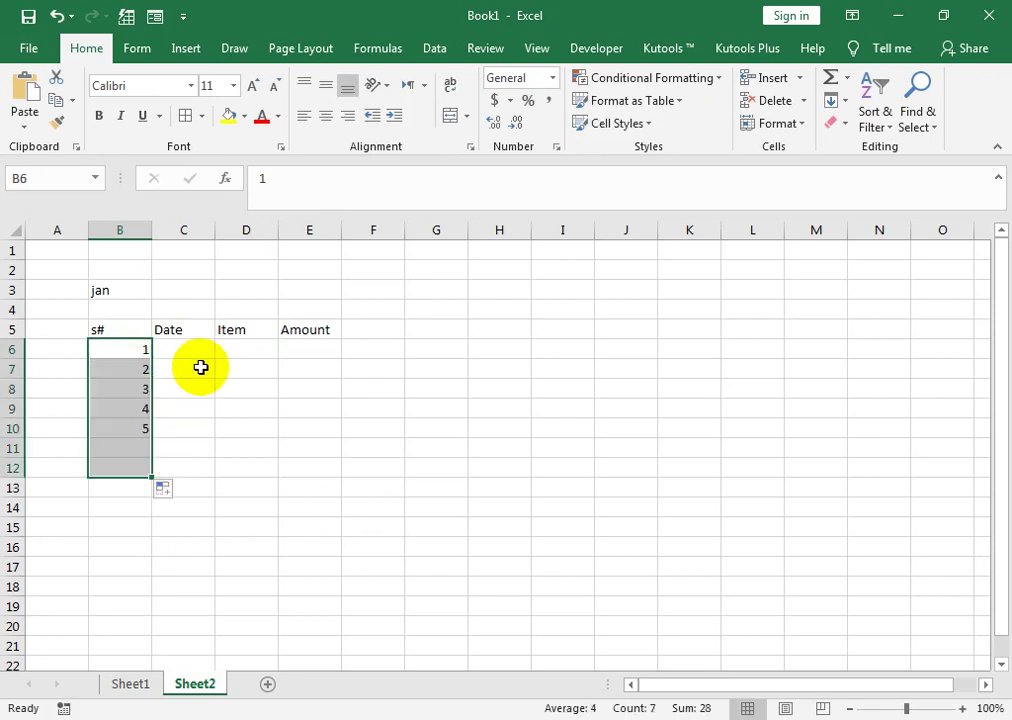
left_click(196, 363)
- Enter 1-Jan-19 under Date and fill the dates down to 7-Jan-19
left_click(196, 357)
type("1-jan-19")
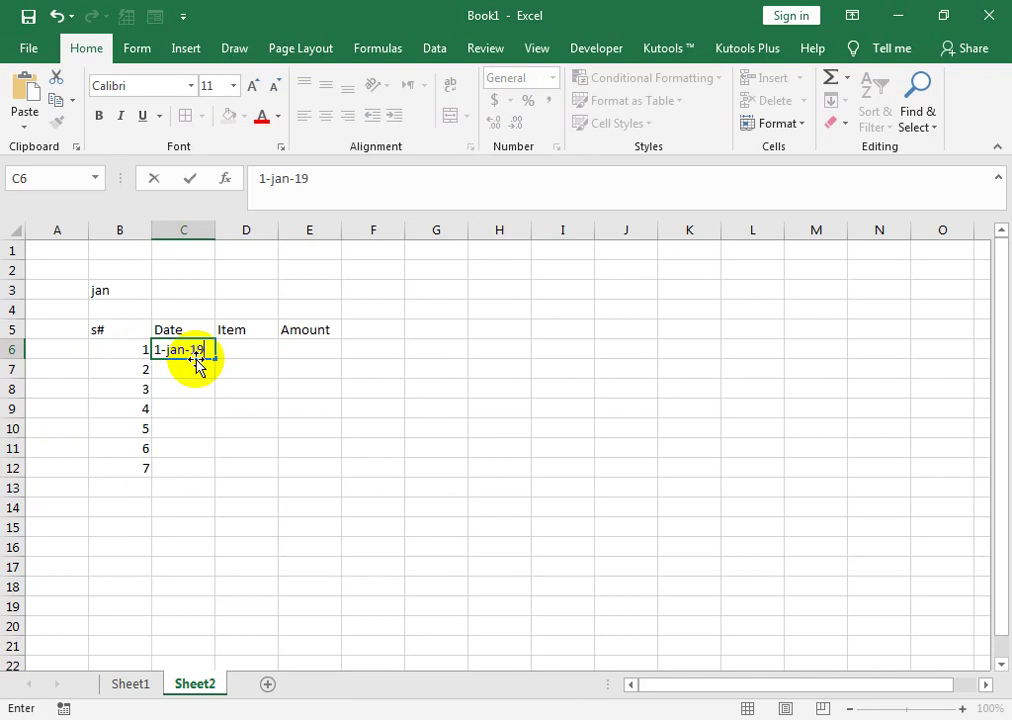
key("Return")
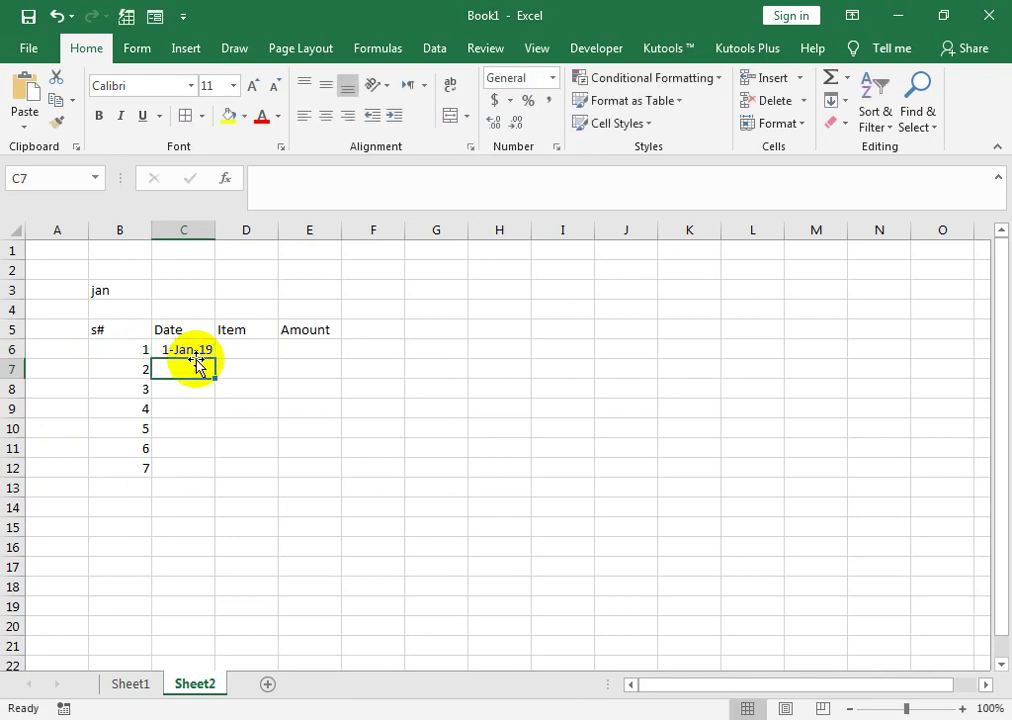
left_click(180, 348)
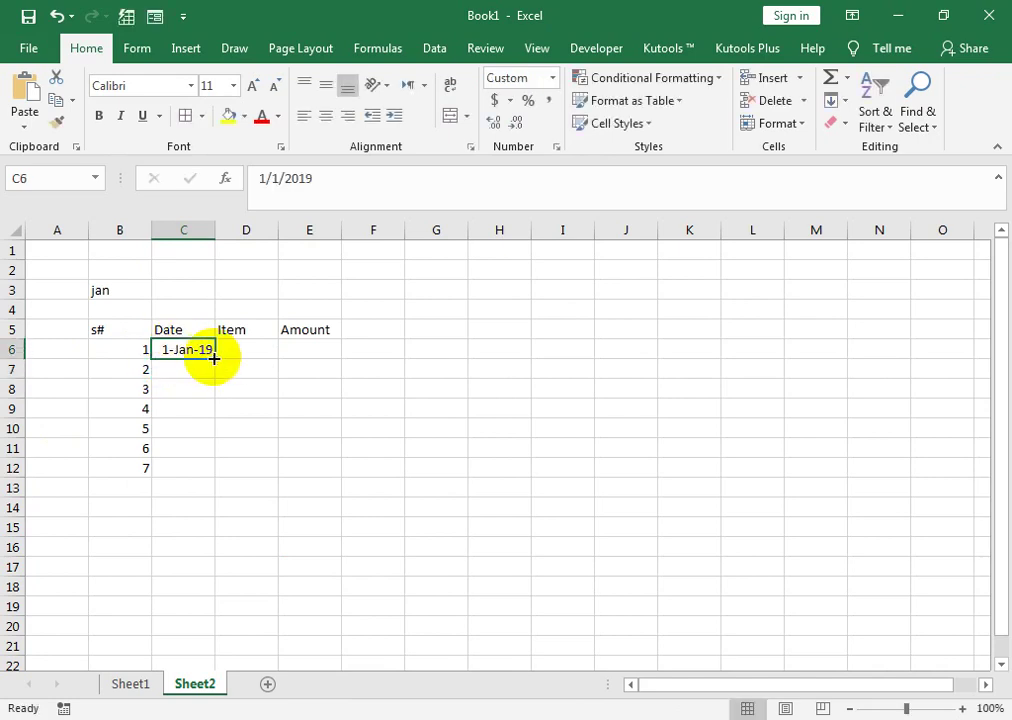
double_click(214, 358)
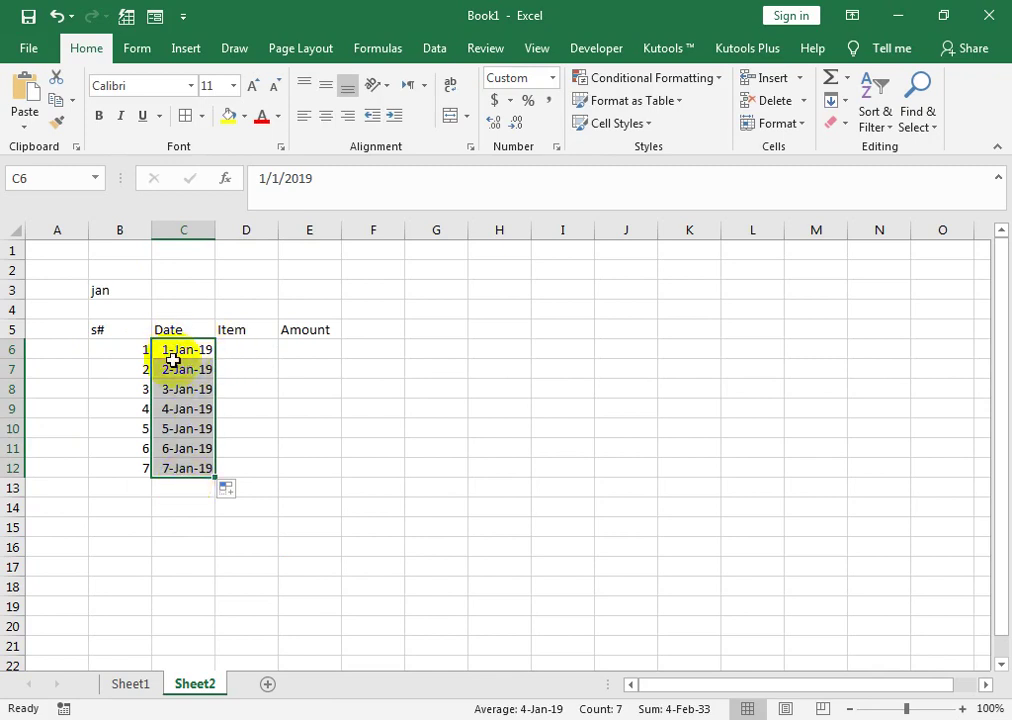
left_click(245, 347)
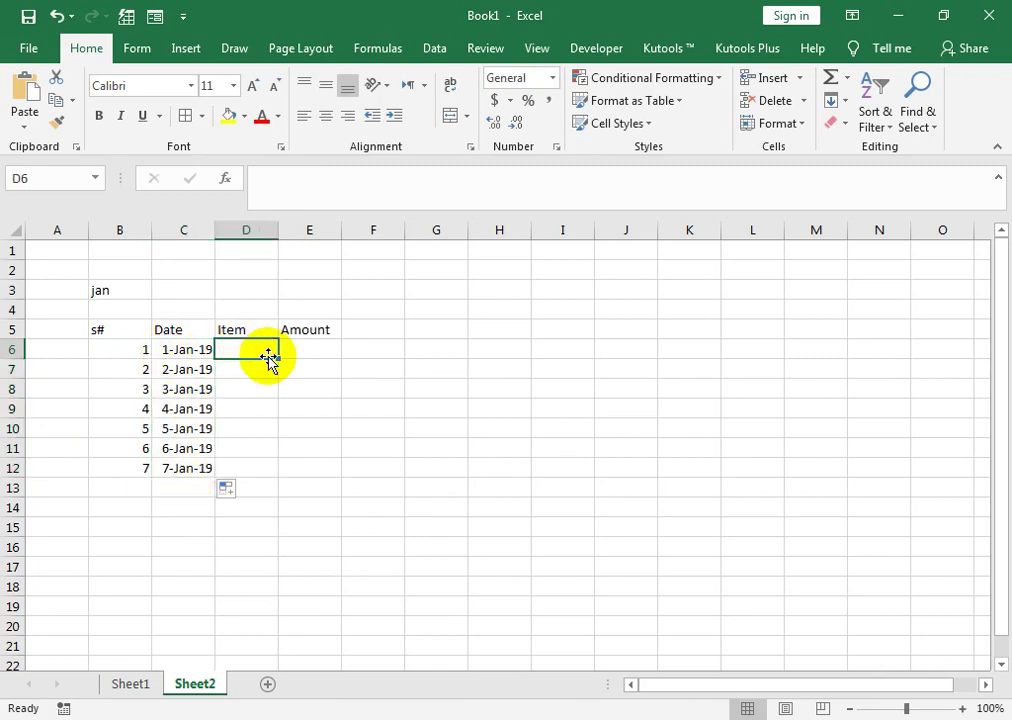
- Enter 'item 1' as the first entry in the Item column
type("item")
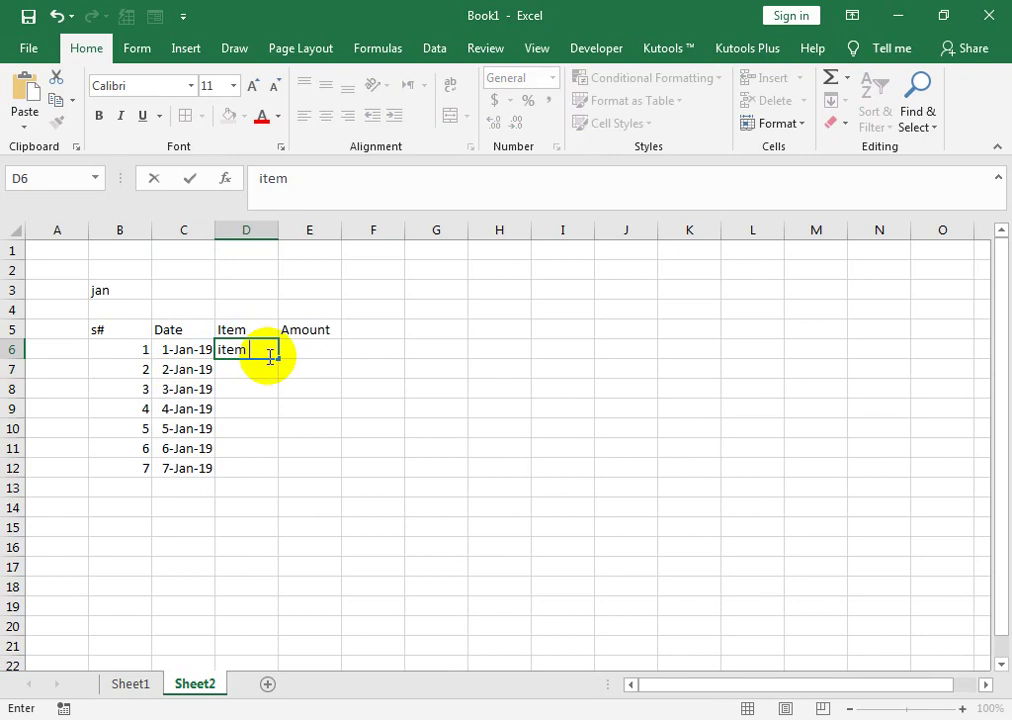
key("Return")
left_click(273, 350)
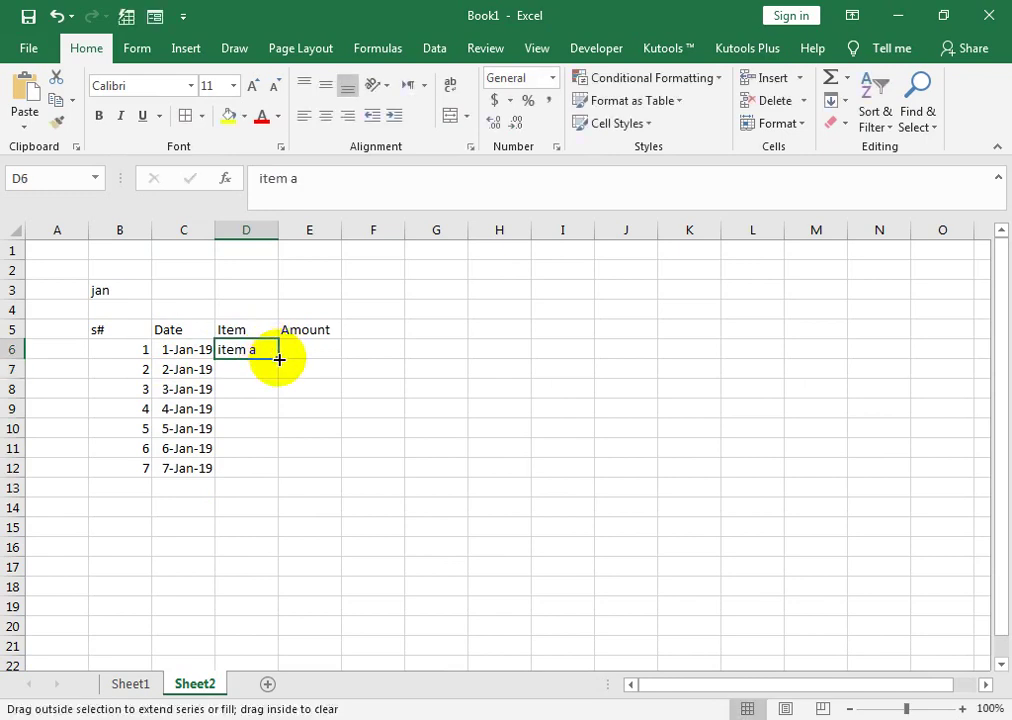
double_click(278, 358)
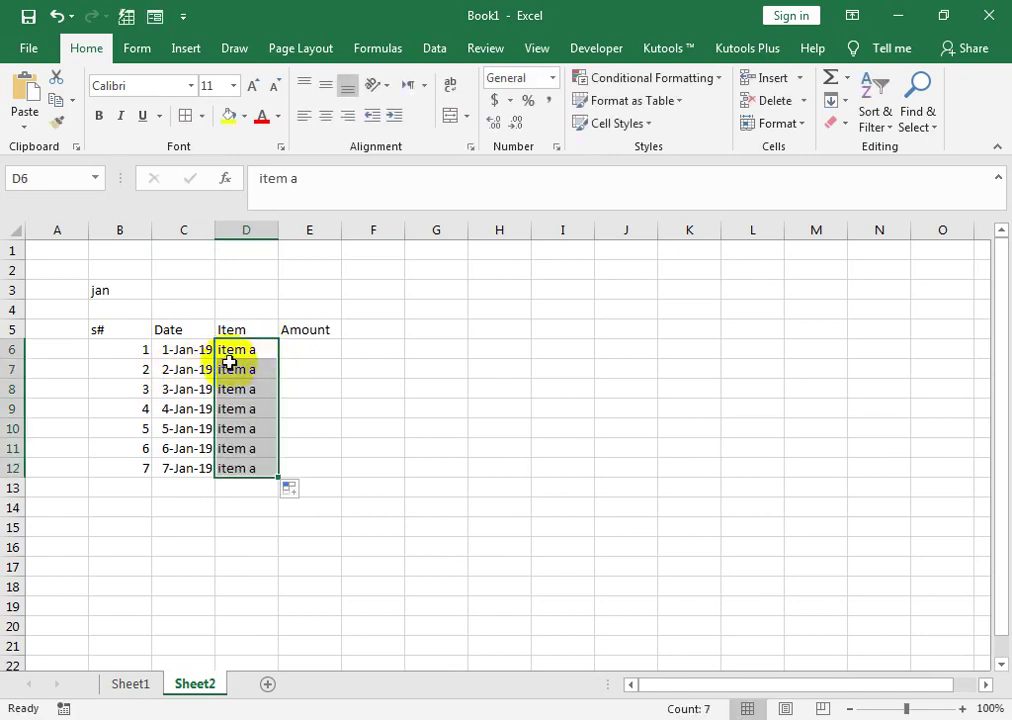
left_click(252, 350)
double_click(268, 349)
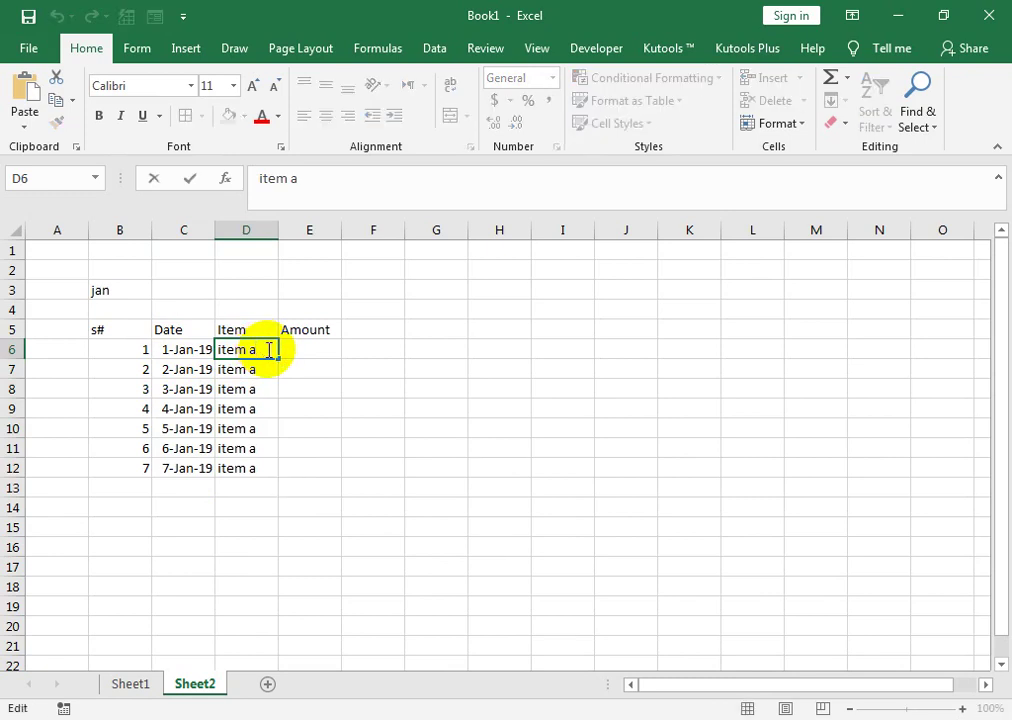
type("1")
key("Return")
- Fill the Item column down so it reads item 1 through item 7
left_click(268, 350)
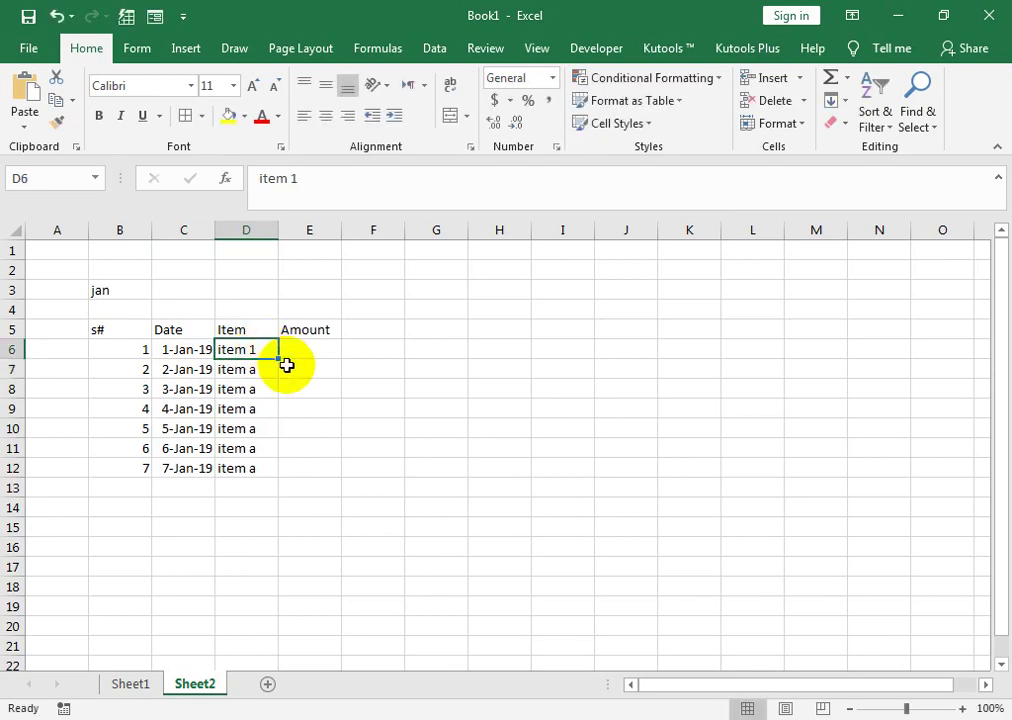
left_click(281, 362)
left_click(274, 354)
left_click(280, 363)
left_click(265, 352)
double_click(284, 359)
- Enter amounts 500 and 6500 for the first two days
left_click(307, 353)
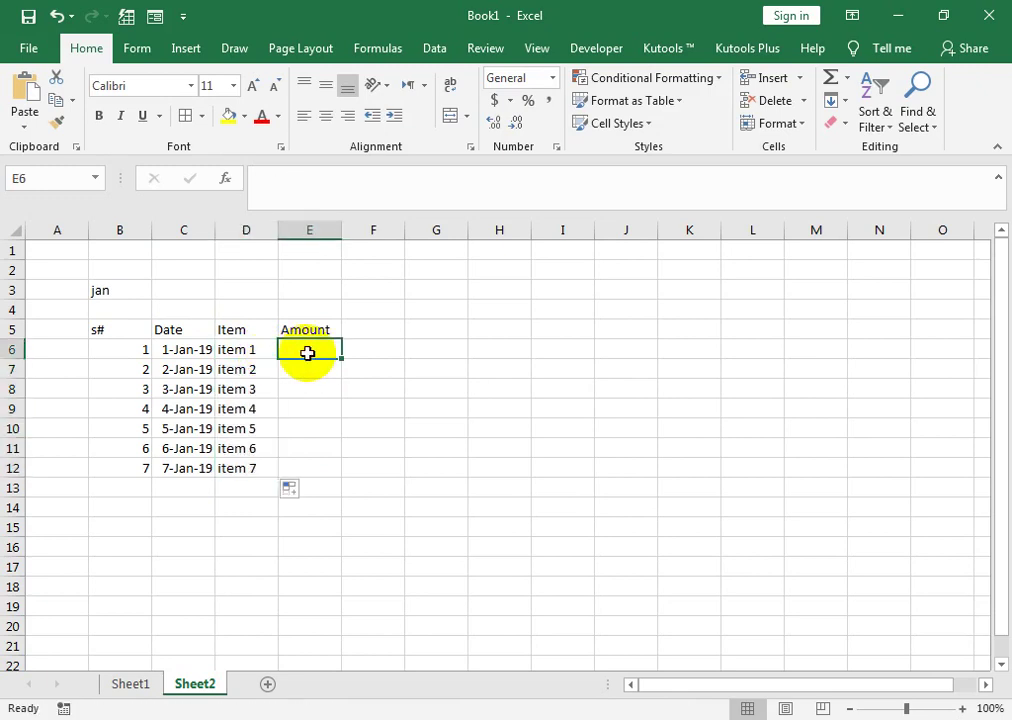
type("500")
key("Return")
type("65")
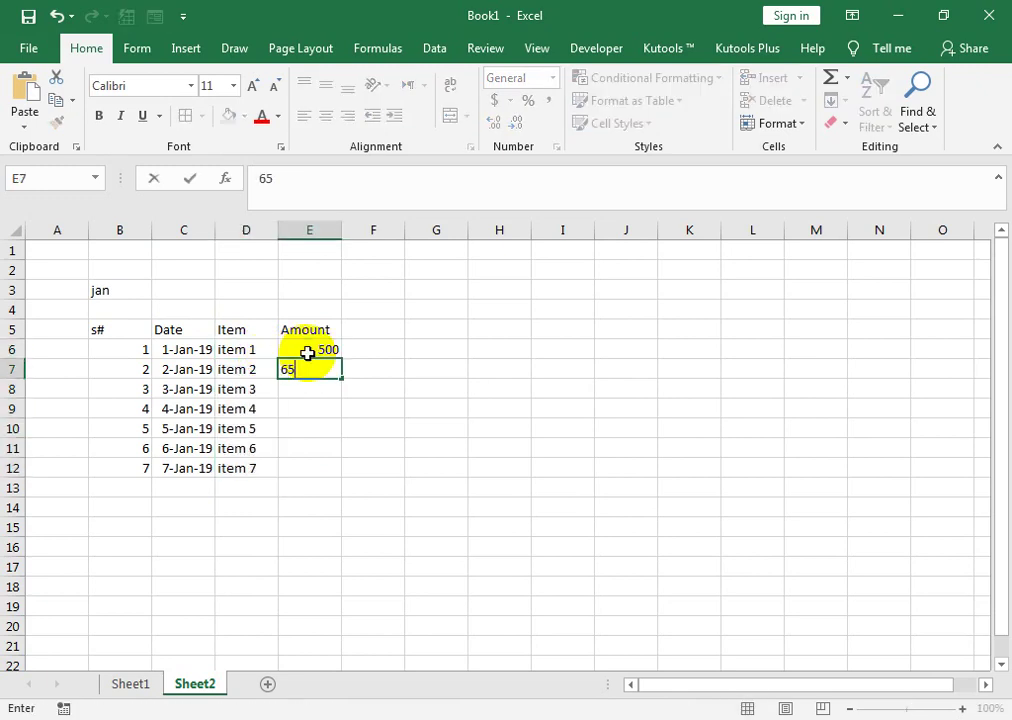
type("00")
key("Return")
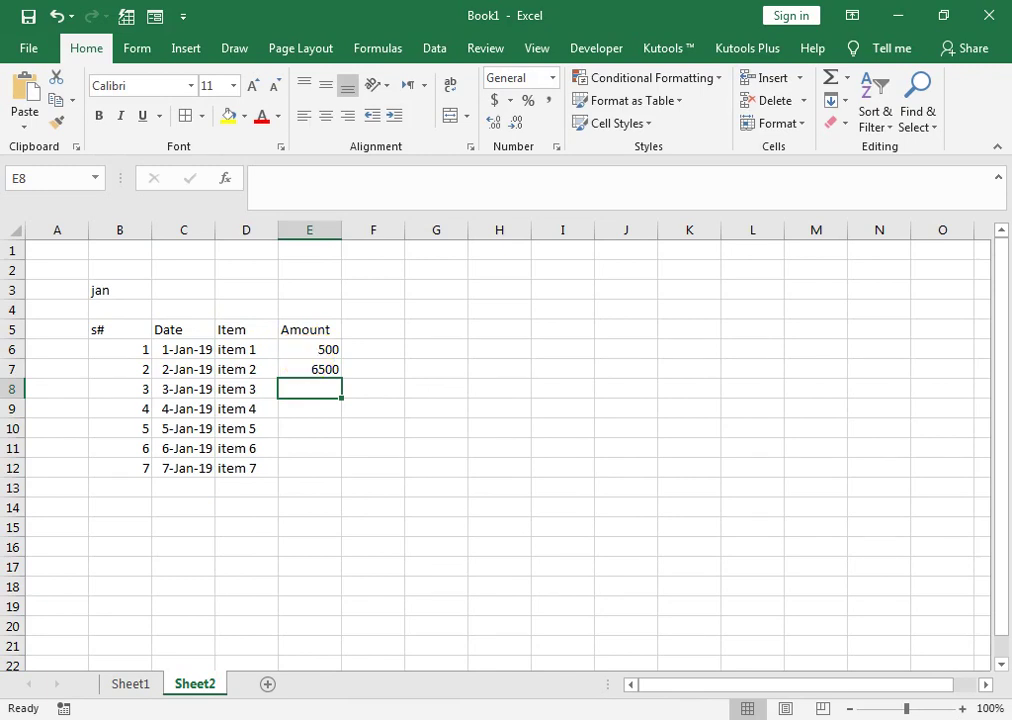
key("Up")
key("Up")
key("Left")
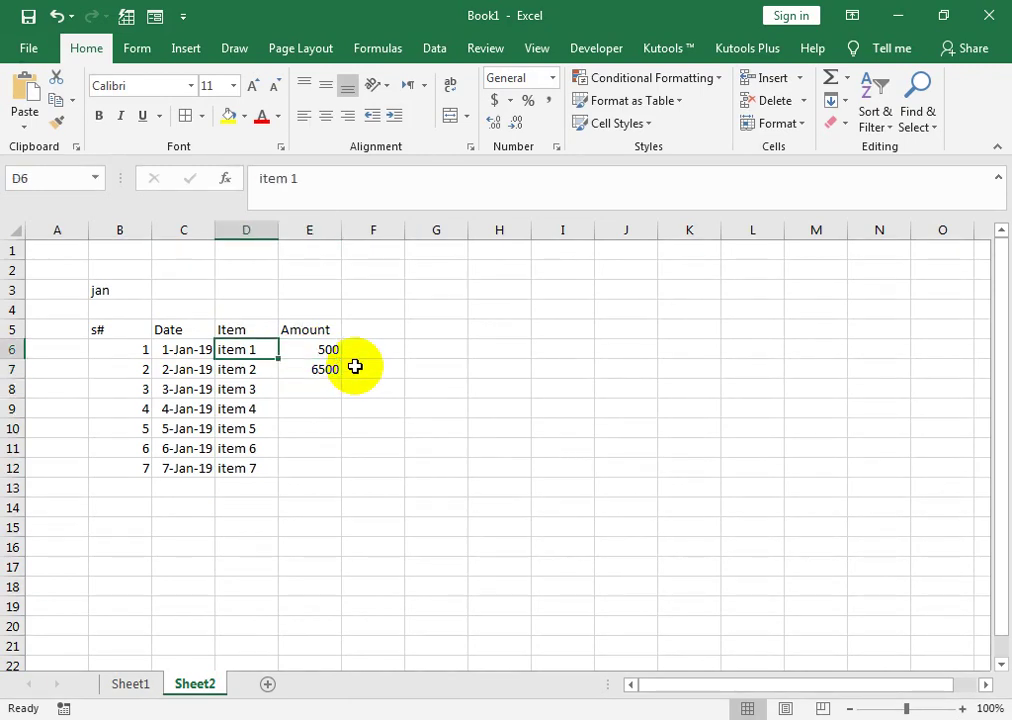
key("Down")
key("Down")
key("Down")
key("Down")
key("Down")
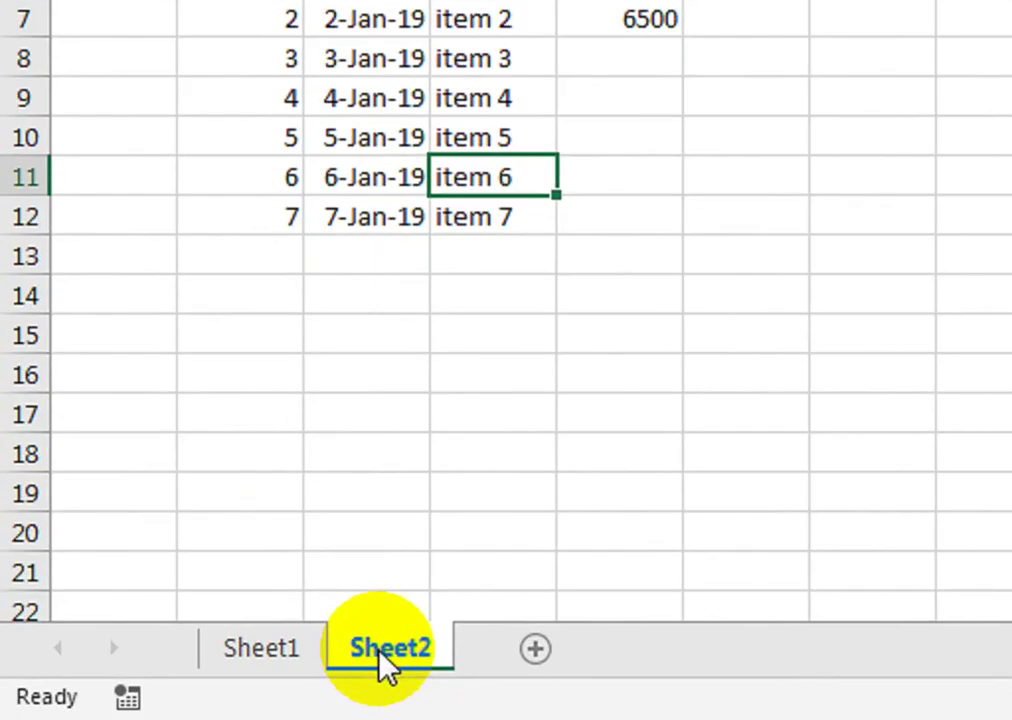
- Rename Sheet2 to jan and add a new blank sheet named Feb
double_click(193, 685)
type("jan")
key("Return")
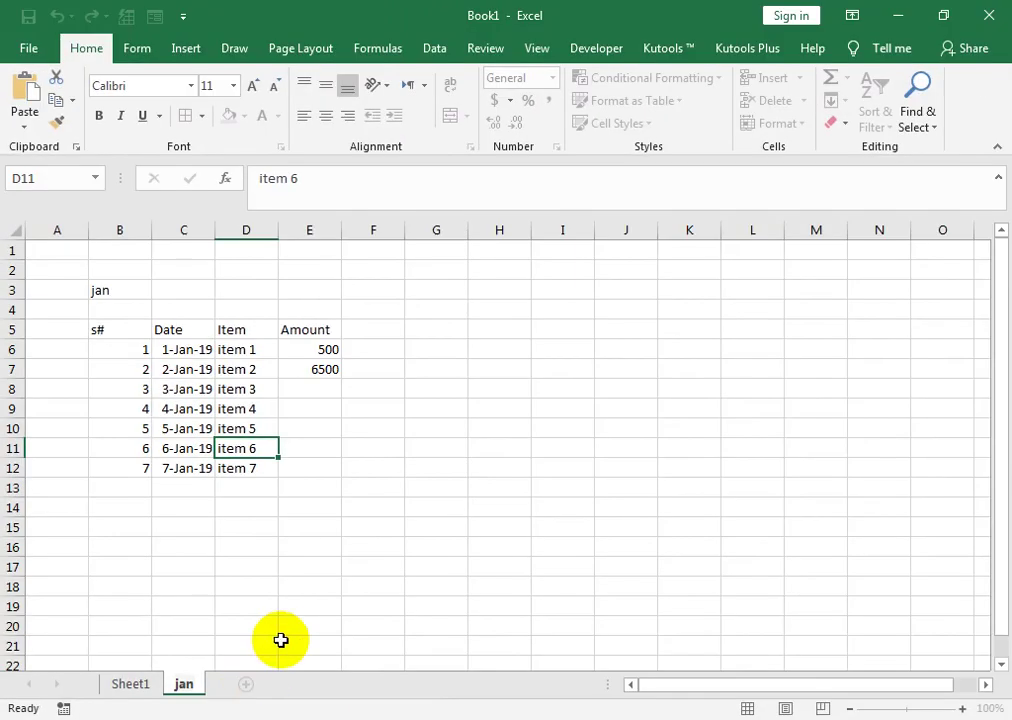
left_click(283, 646)
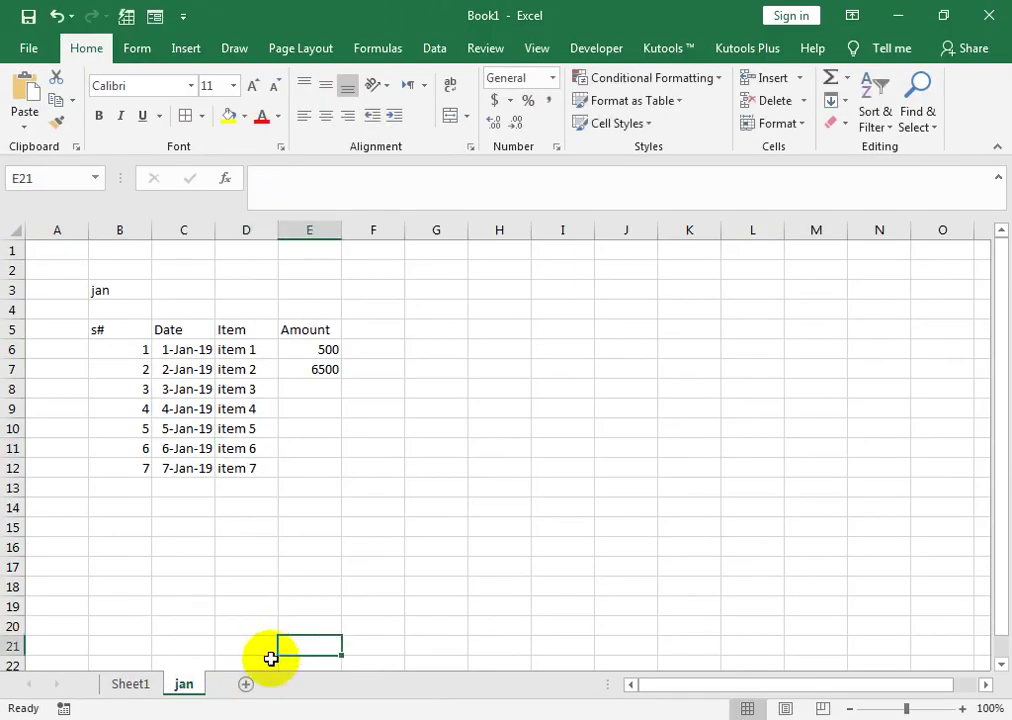
left_click(244, 684)
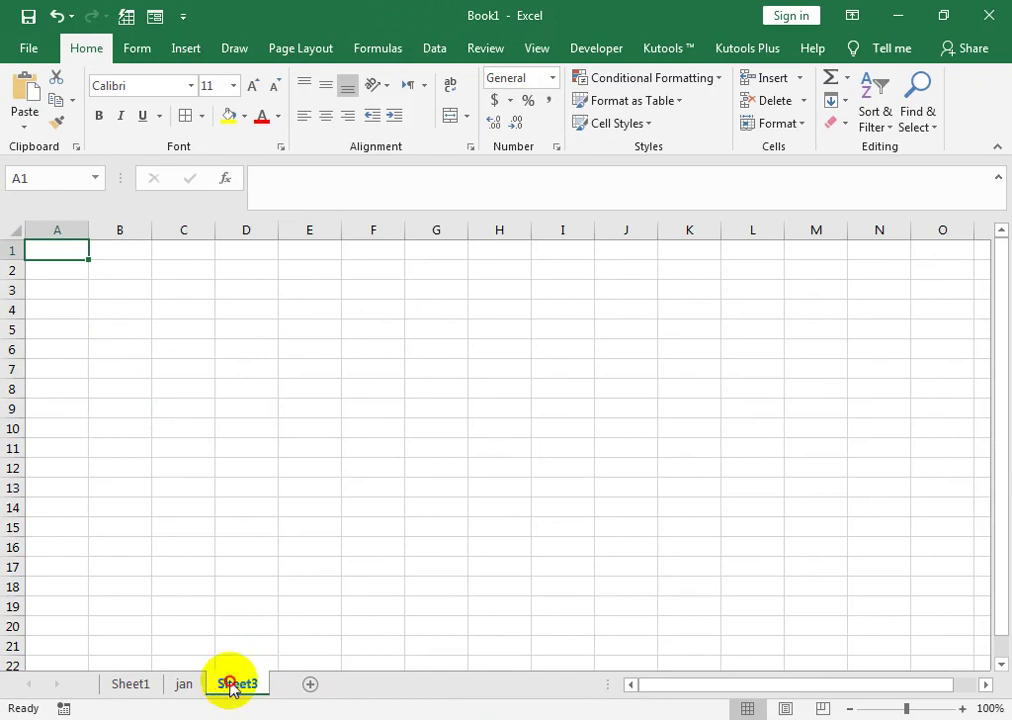
double_click(230, 685)
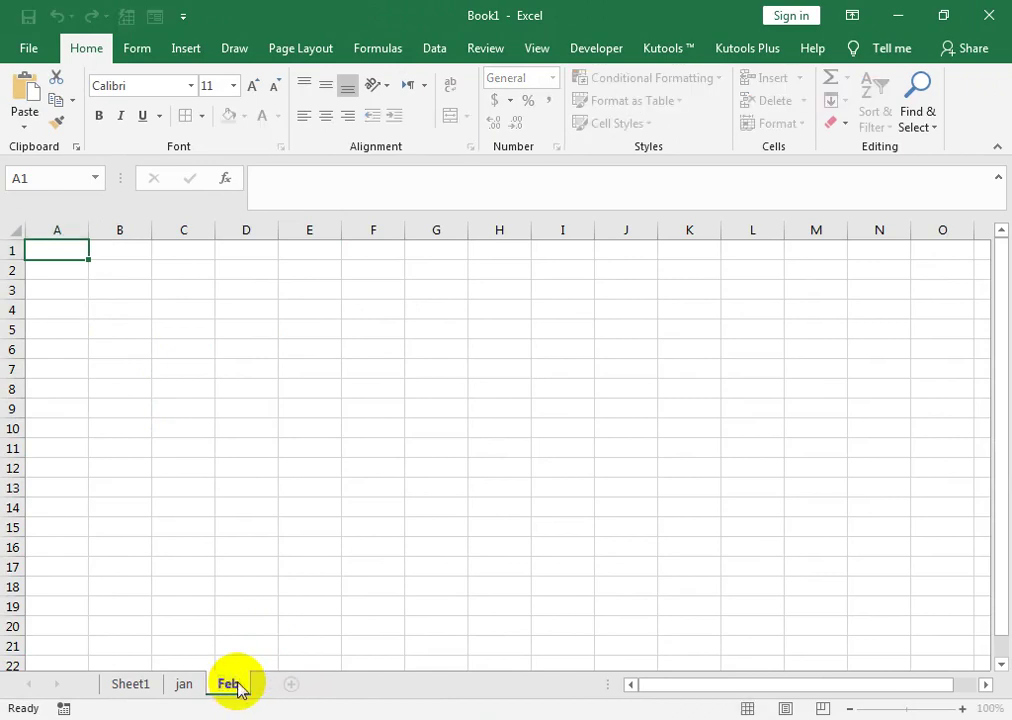
left_click(246, 467)
- Duplicate the jan sheet with Move or Copy, choosing Create a copy
left_click(181, 686)
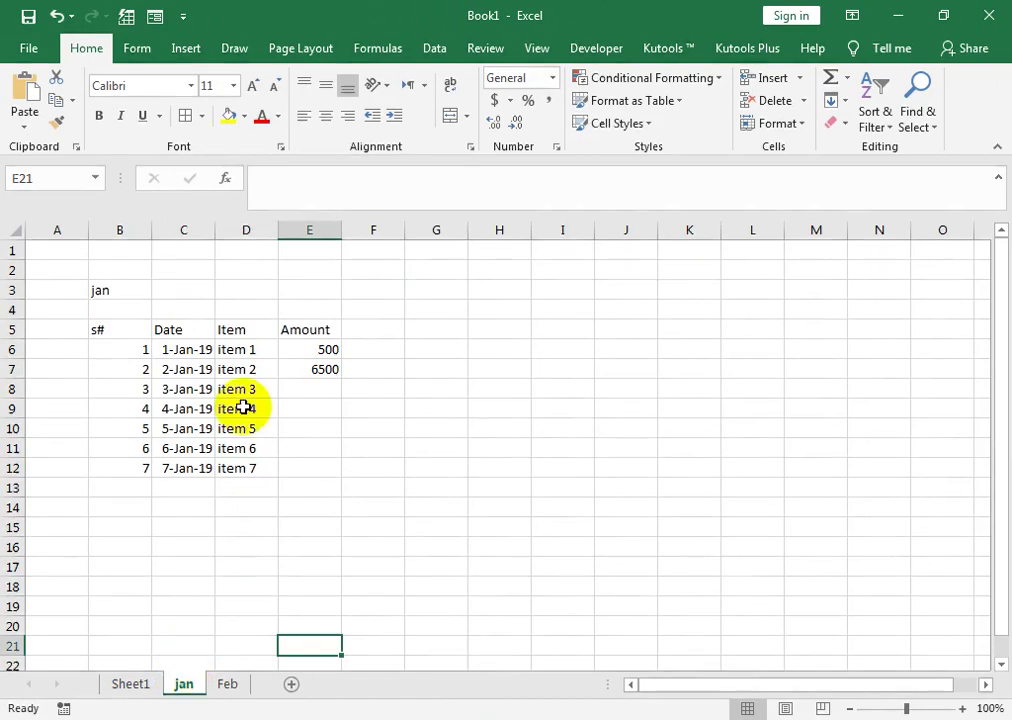
right_click(188, 689)
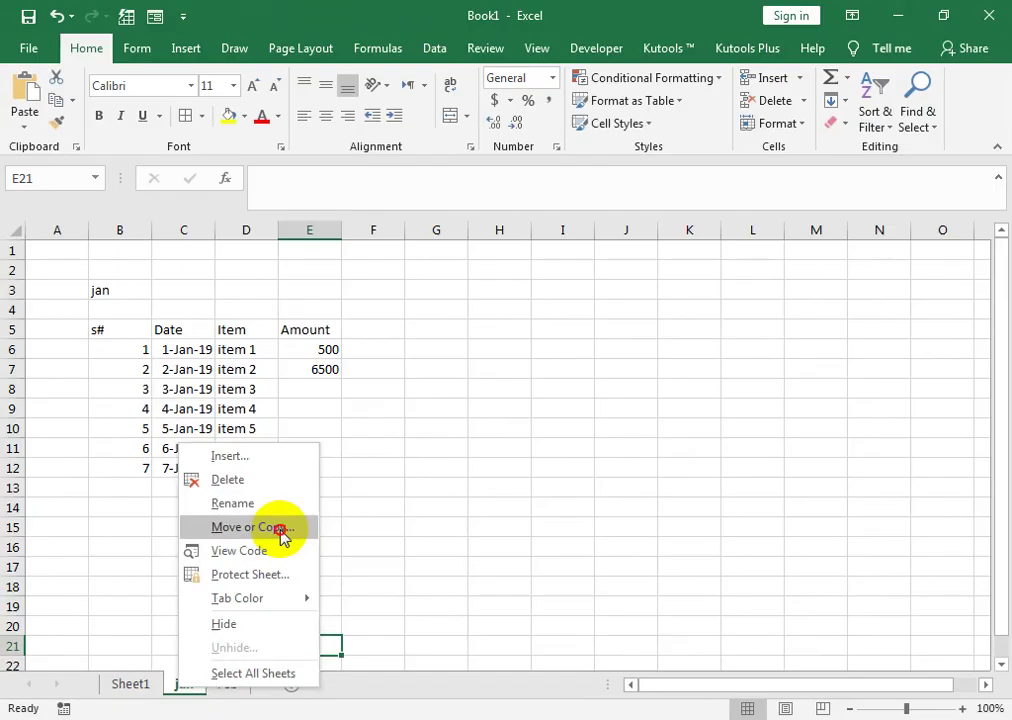
left_click(283, 537)
left_click(160, 507)
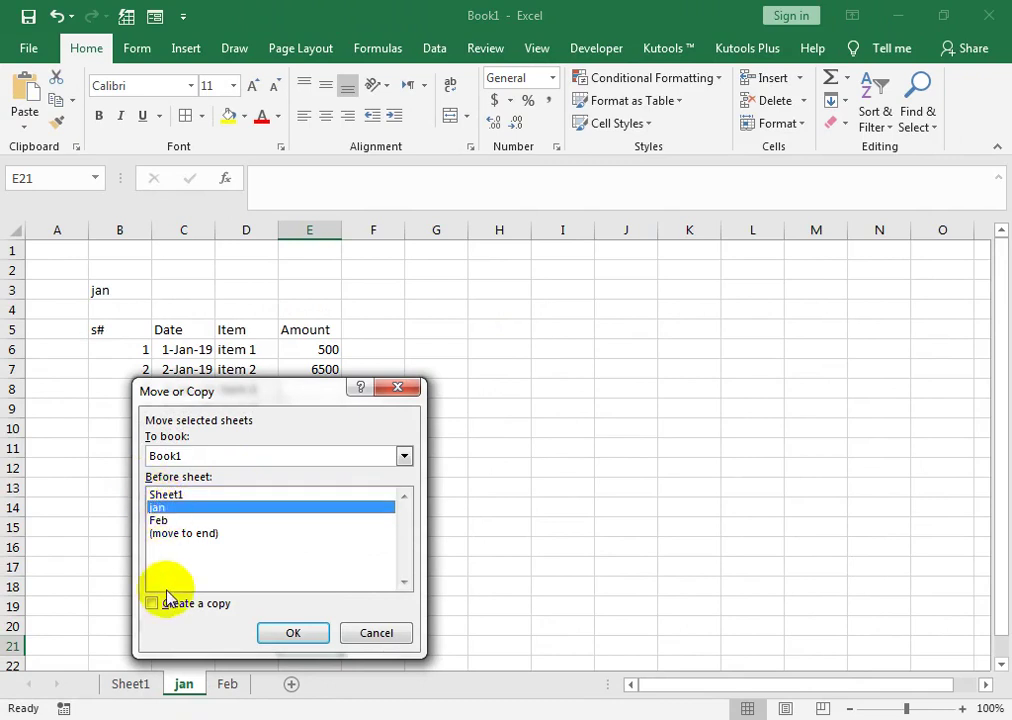
left_click(155, 603)
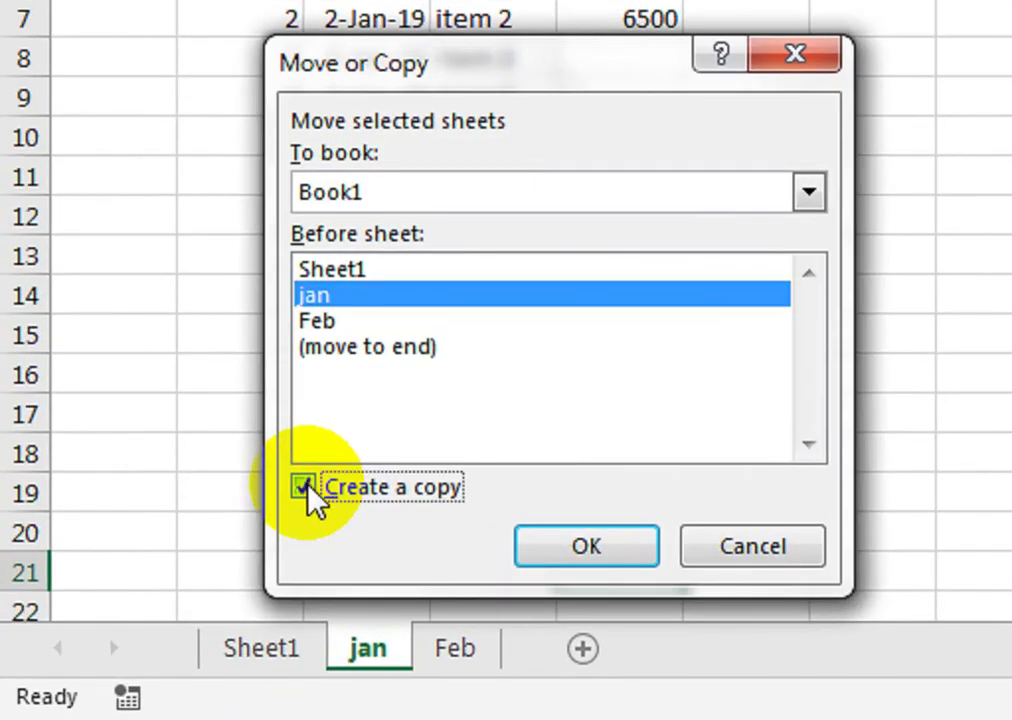
left_click(305, 638)
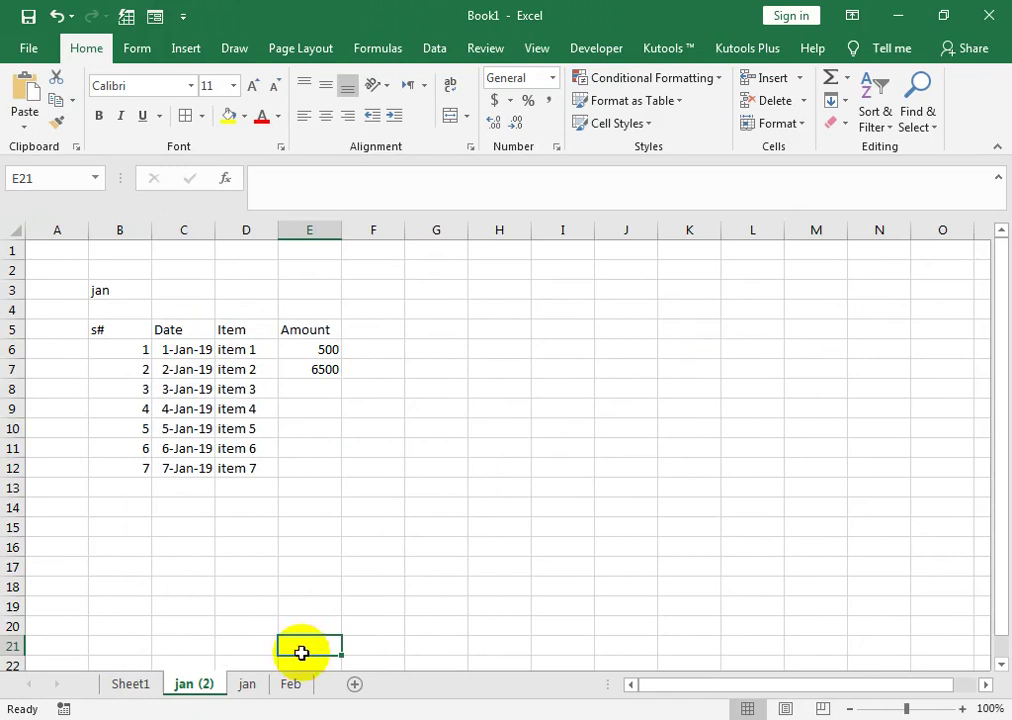
- Delete the empty Feb sheet and rename the jan (2) copy to Feb
left_click(290, 684)
right_click(290, 684)
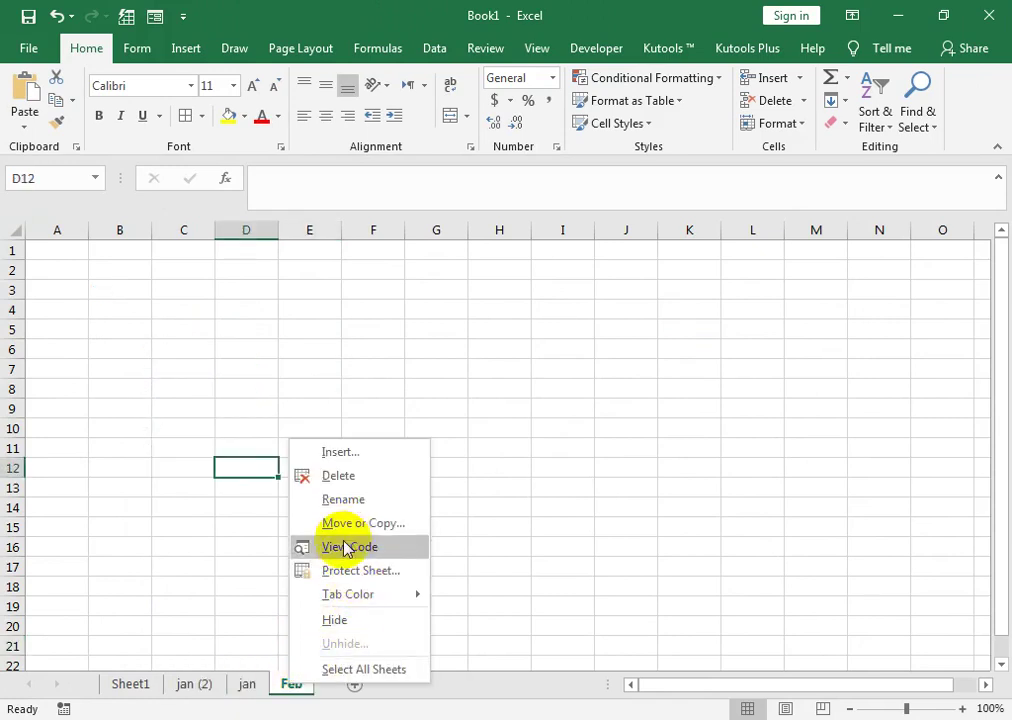
left_click(338, 475)
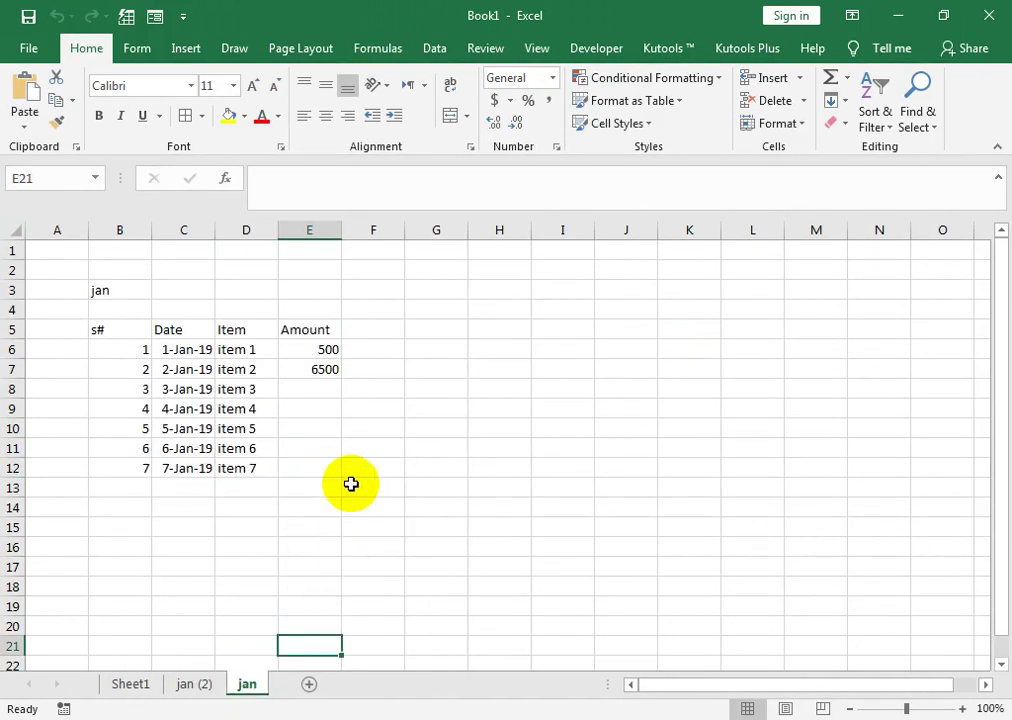
left_click(210, 684)
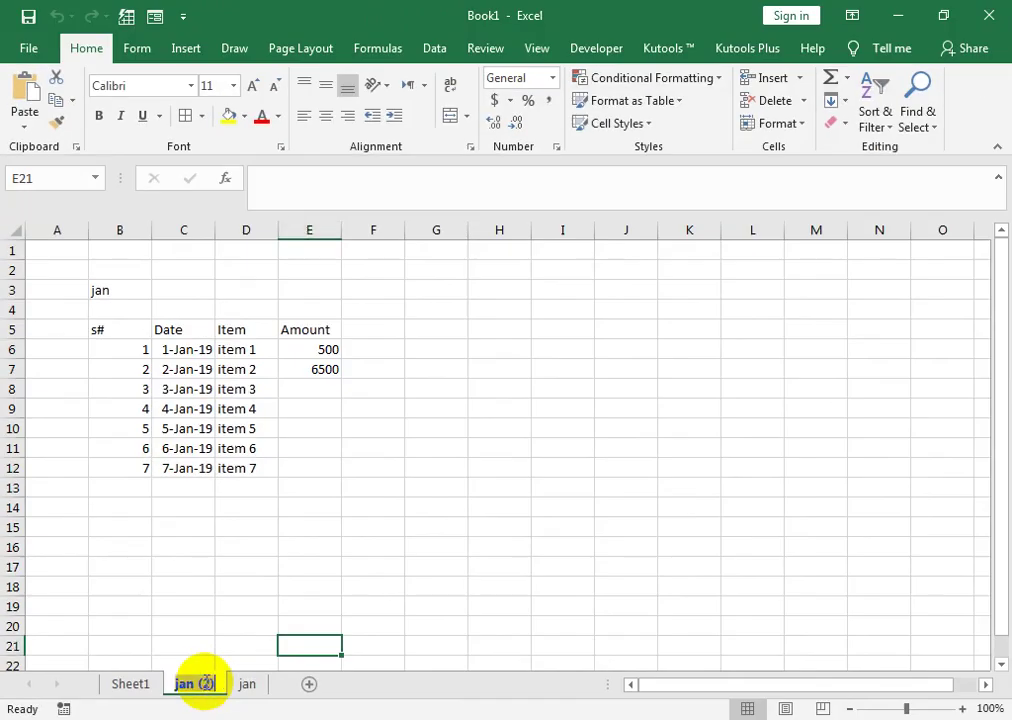
left_click(250, 689, "ctrl")
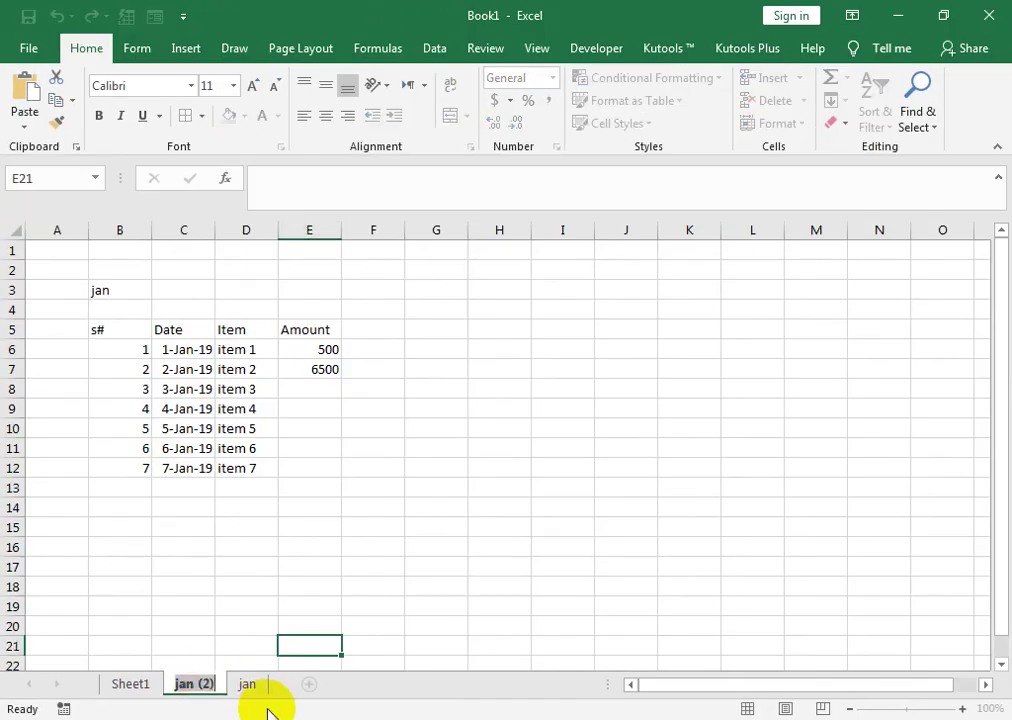
left_click(186, 684)
type("Feb")
left_click(255, 546)
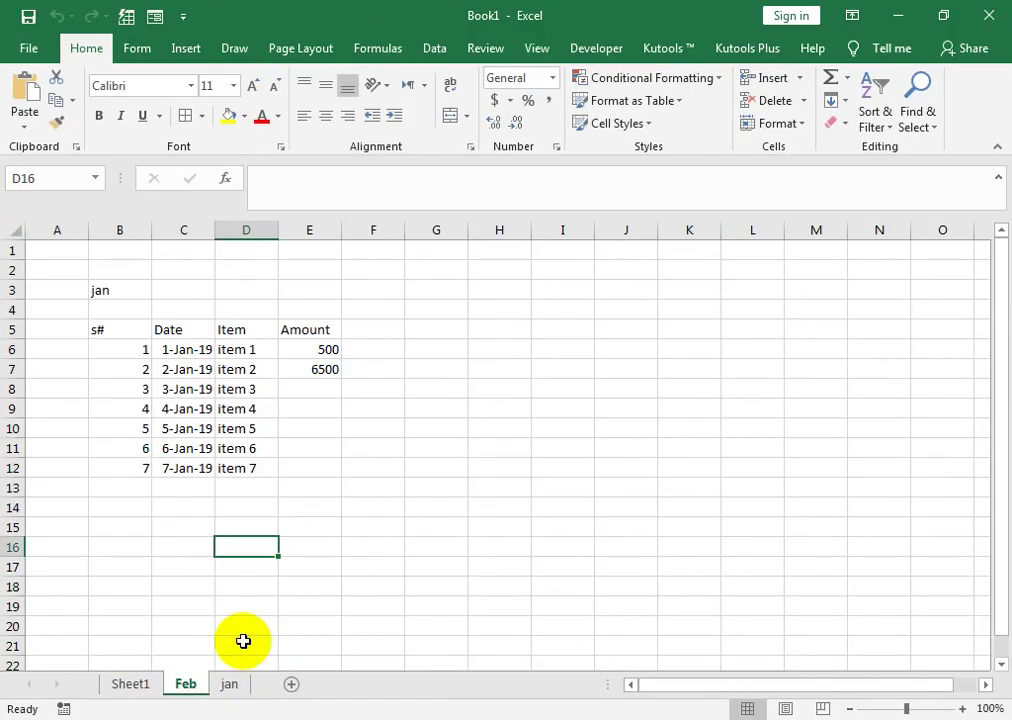
- Change the Feb sheet's title in B3 to Feb and move the jan tab before Feb
left_click(112, 290)
type("Feb")
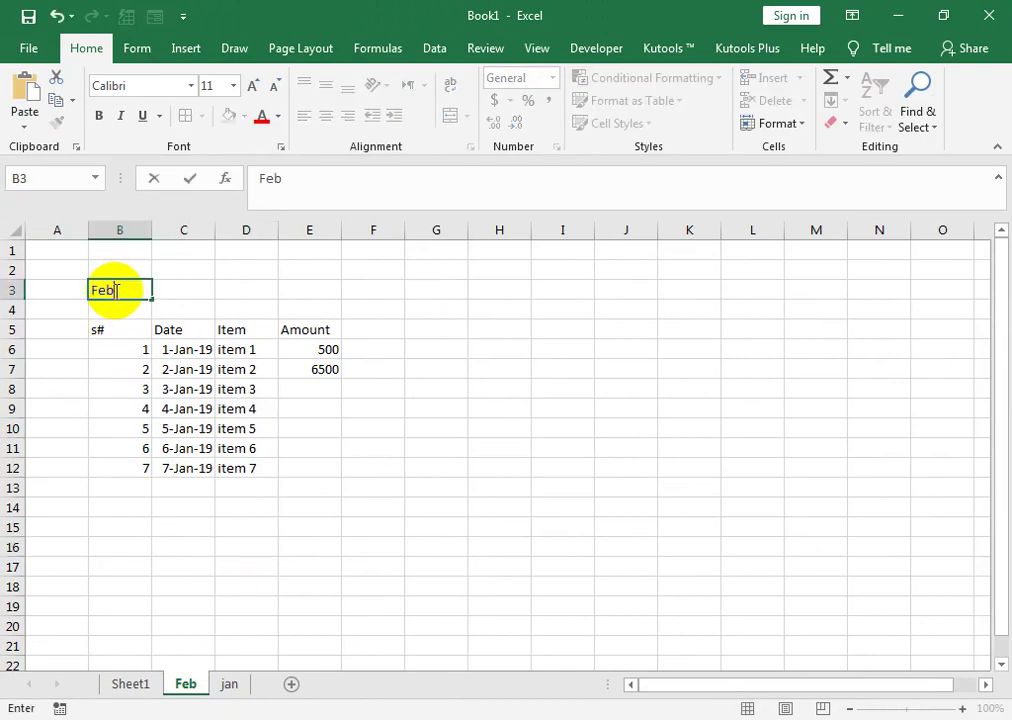
left_click(190, 389)
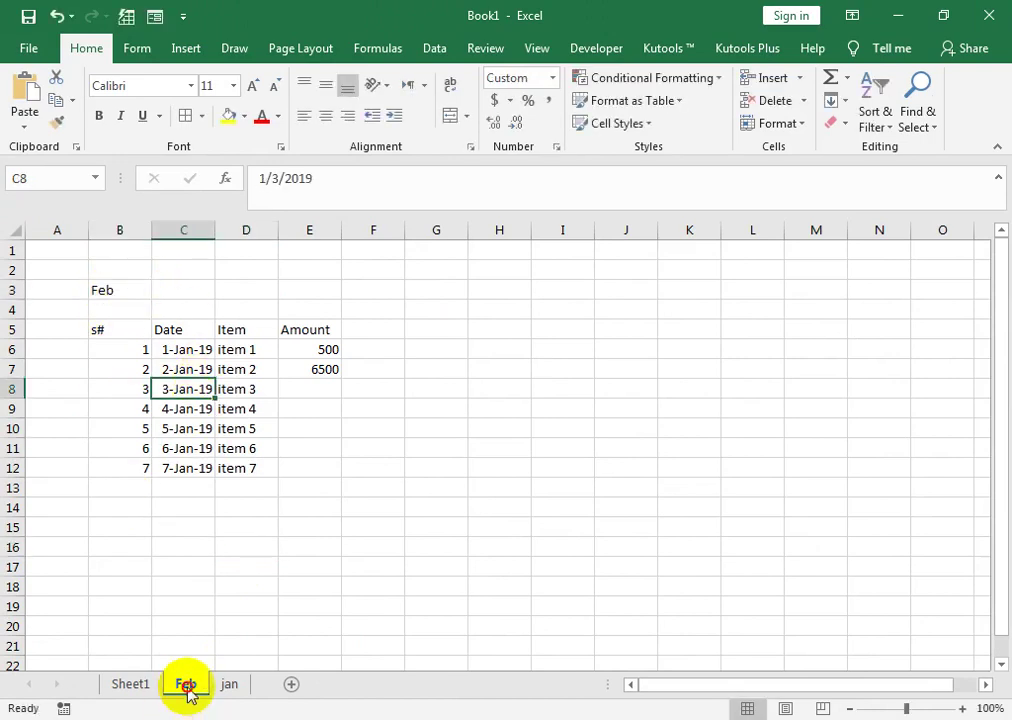
left_click_drag(246, 688, 200, 689)
- Show the Sheet1 Expense summary, then switch to the browser window
left_click(231, 686)
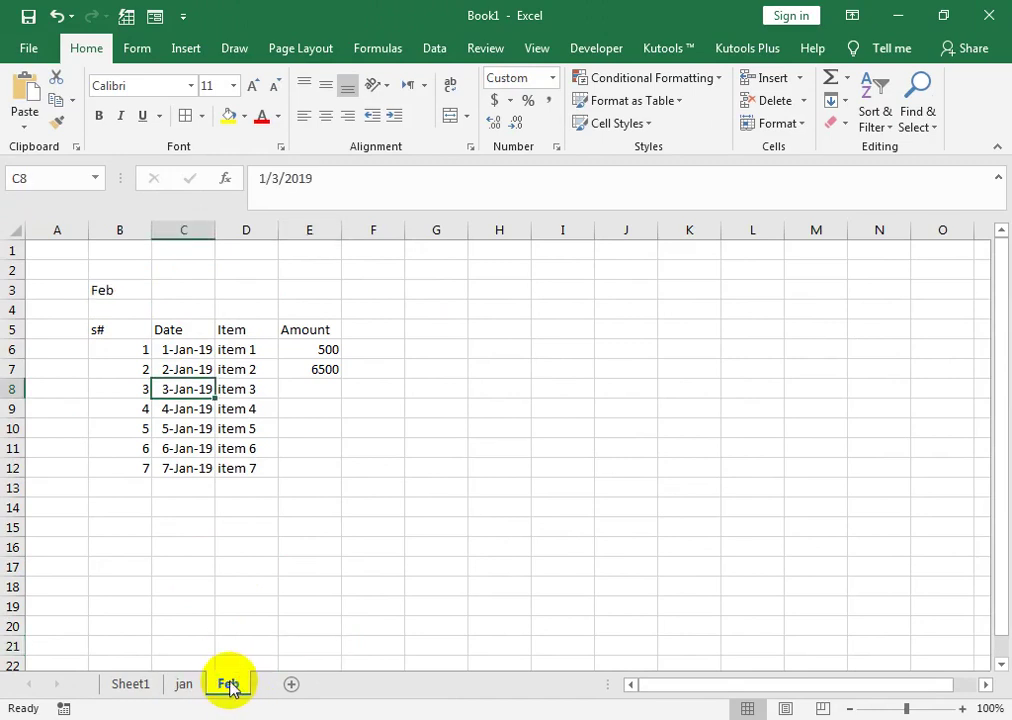
right_click(228, 686)
key("Escape")
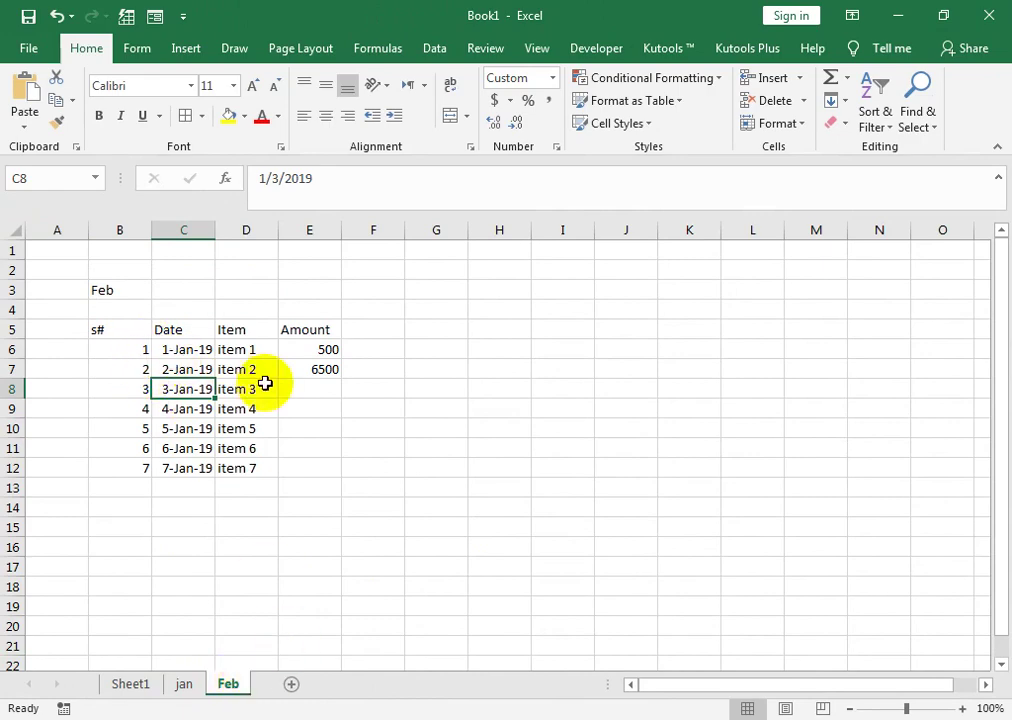
left_click(133, 683)
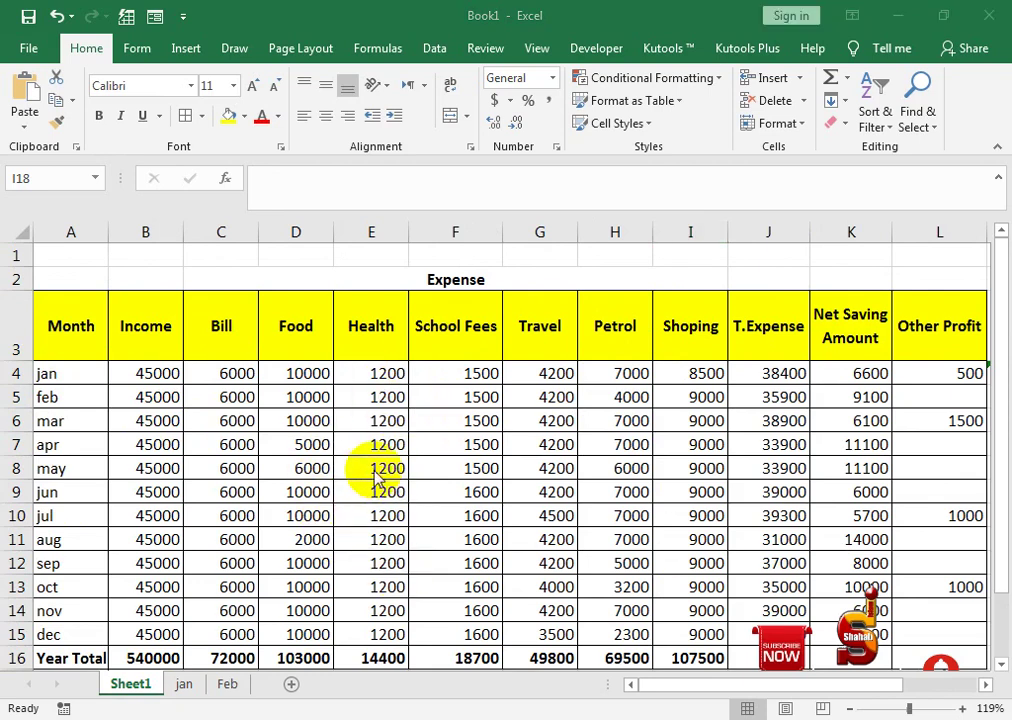
key("alt+Tab")
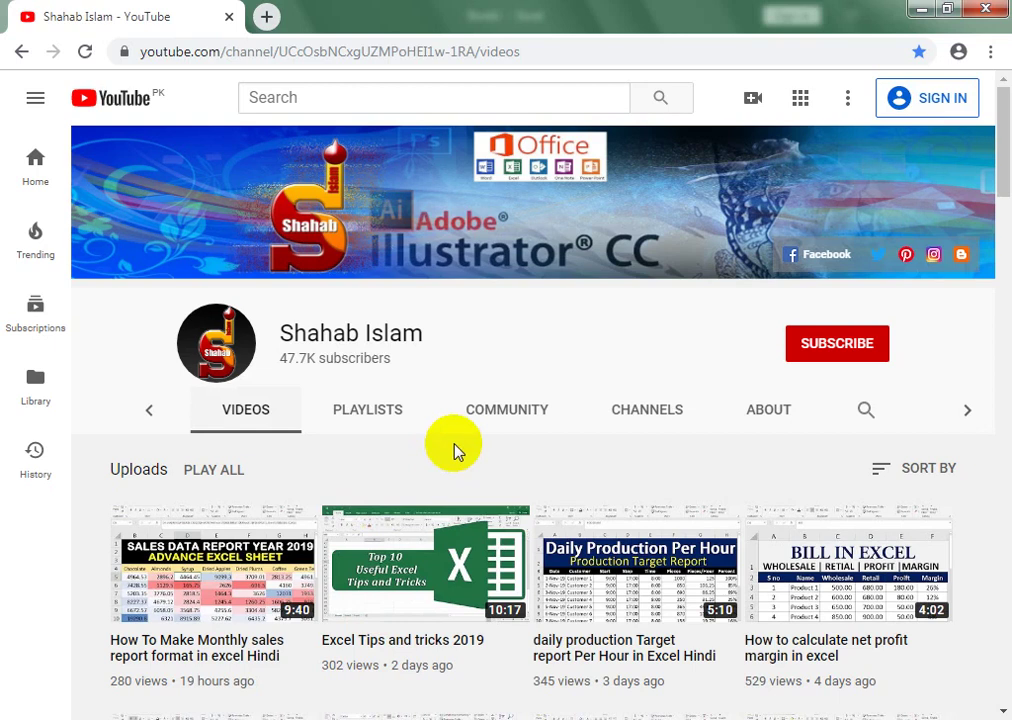